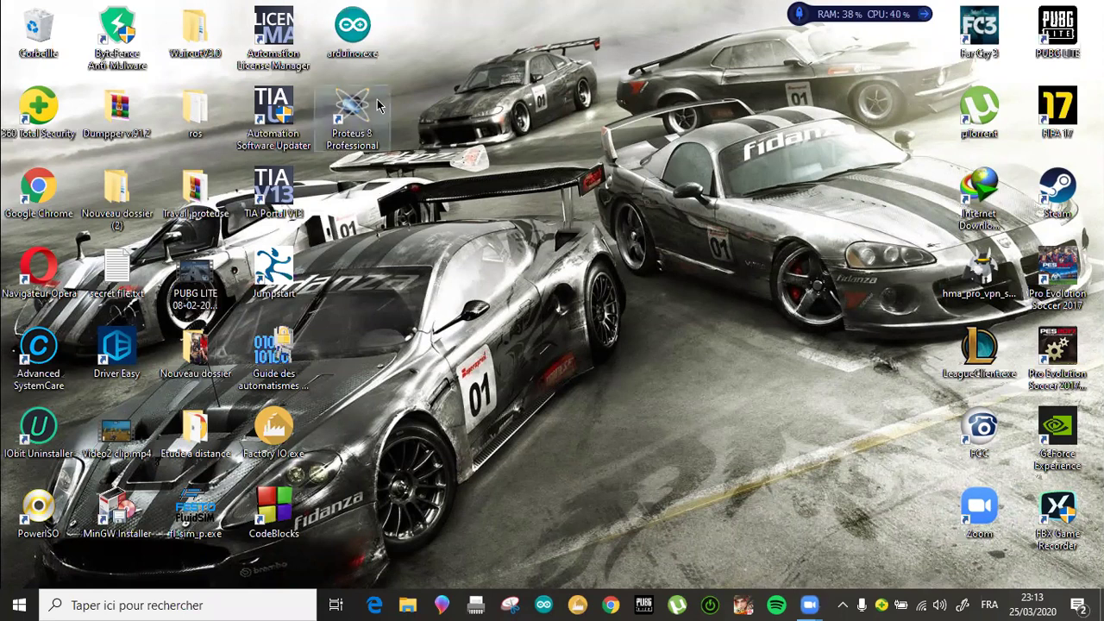
{"action": "left_click_drag", "start_coordinate": [410, 100], "coordinate": [596, 186]}
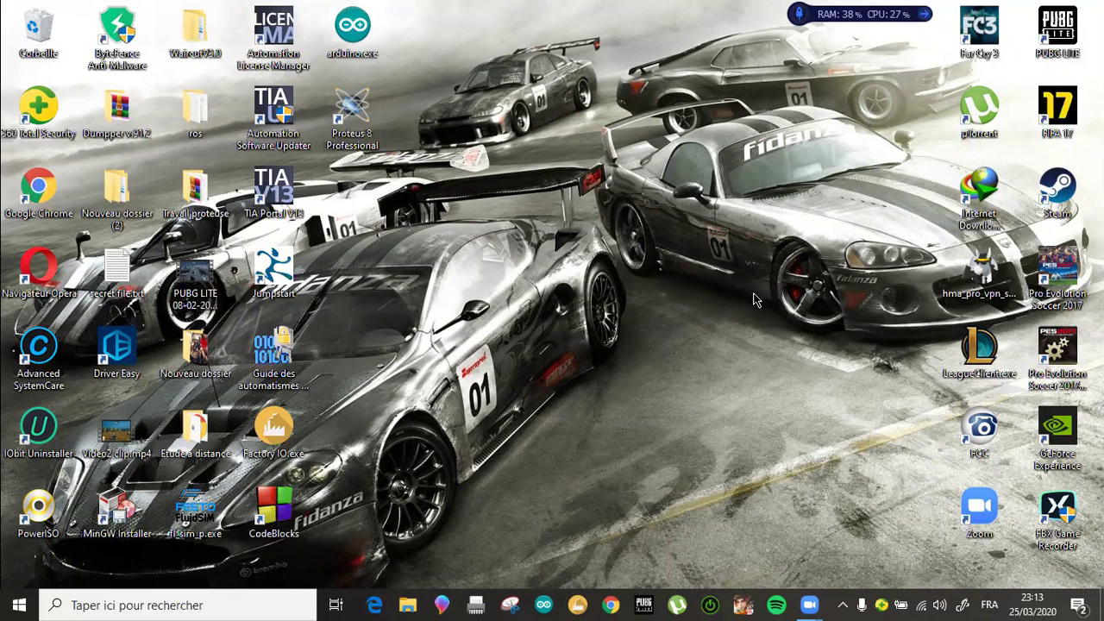
{"action": "left_click", "coordinate": [354, 120]}
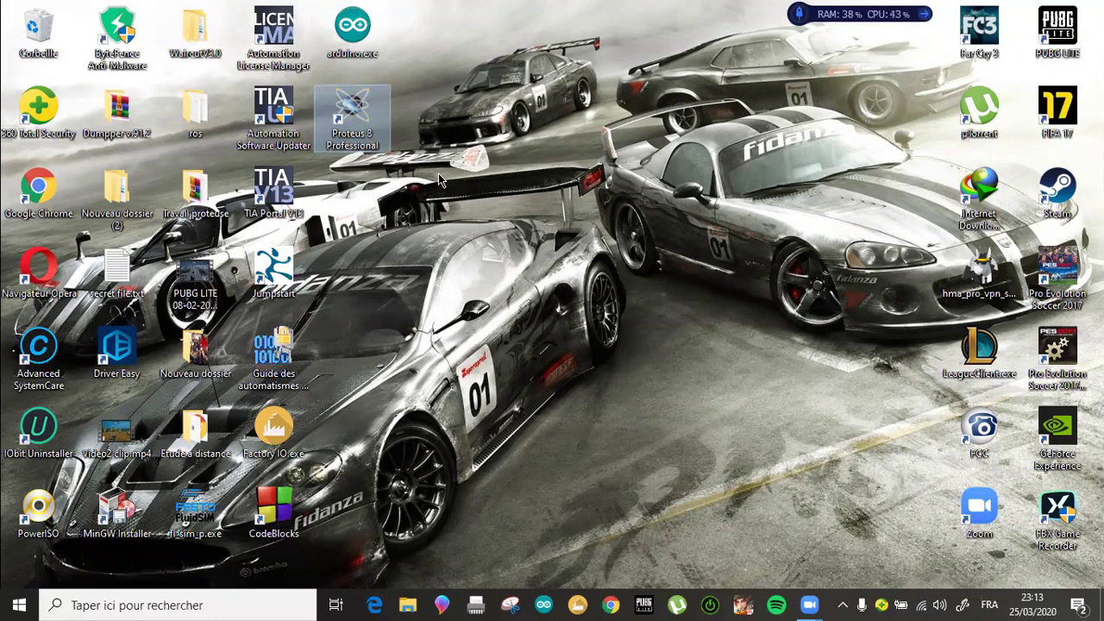
Step: Switch the desktop to the next background image
{"action": "left_click", "coordinate": [572, 251]}
{"action": "right_click", "coordinate": [569, 246]}
{"action": "left_click", "coordinate": [552, 186]}
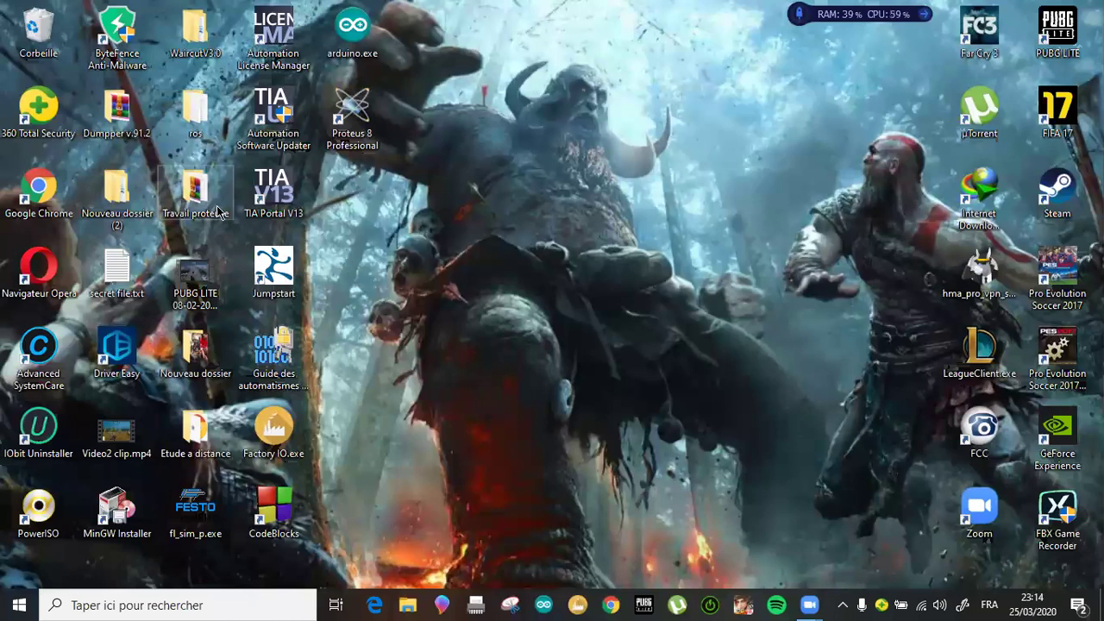
Step: Open the Travail proteuse folder from the desktop, maximize its window and go into the Crack folder inside proteuse
{"action": "mouse_move", "coordinate": [218, 203]}
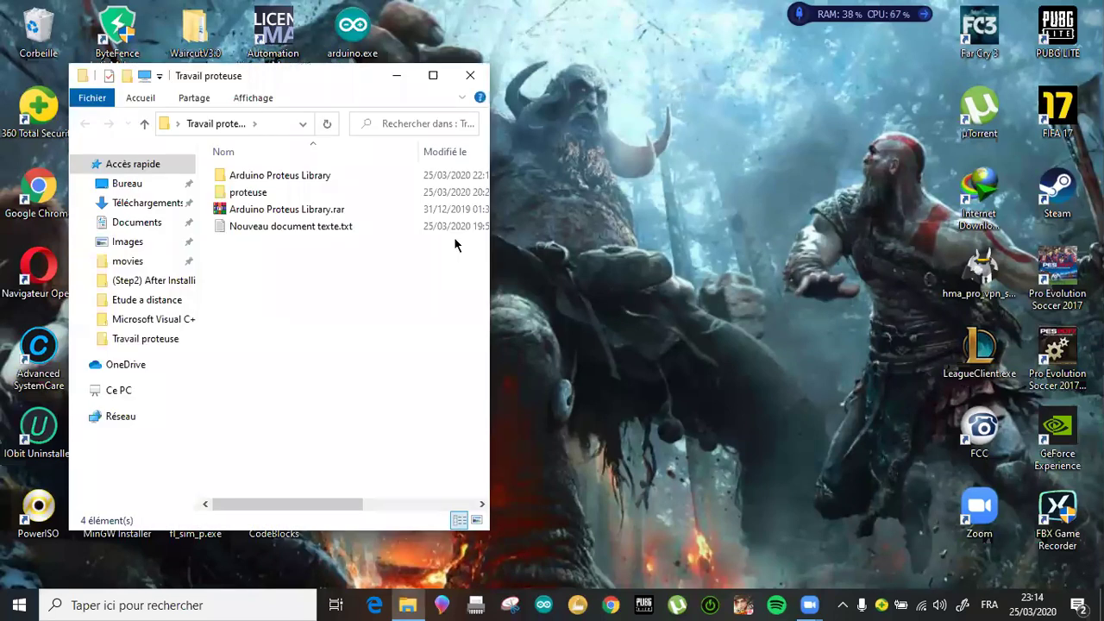
{"action": "left_click", "coordinate": [433, 76]}
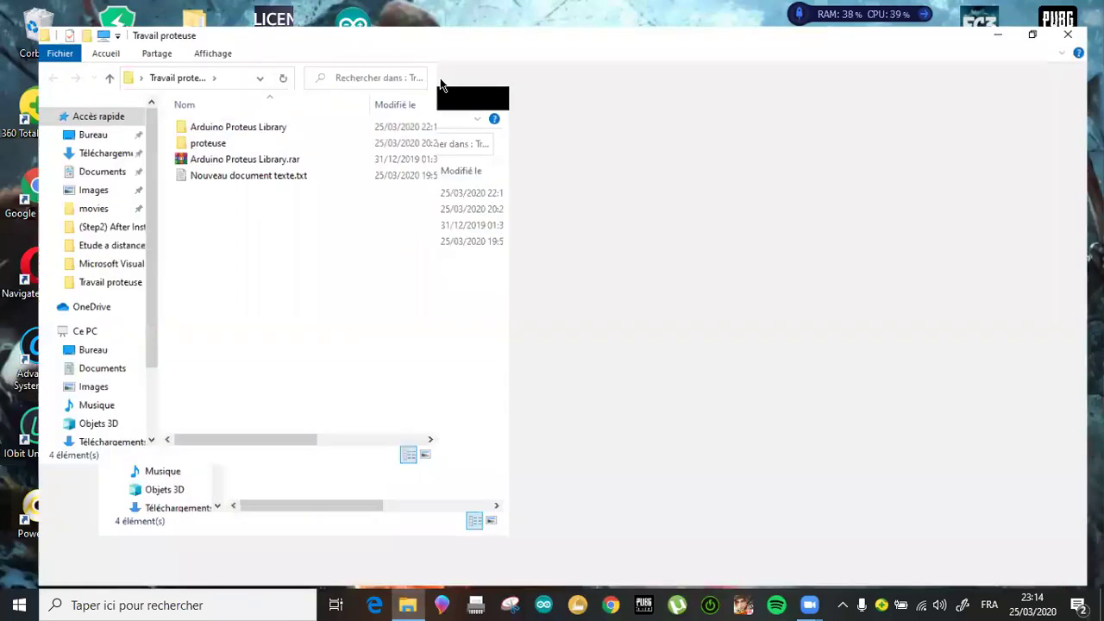
{"action": "left_click", "coordinate": [200, 107]}
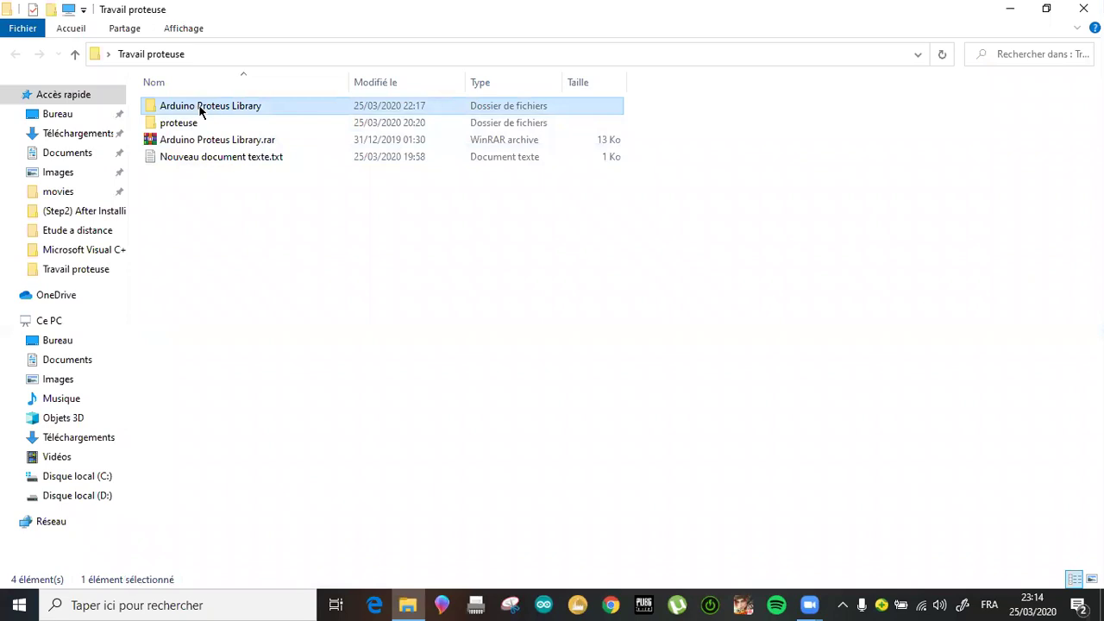
{"action": "key", "text": "Delete"}
{"action": "double_click", "coordinate": [201, 106]}
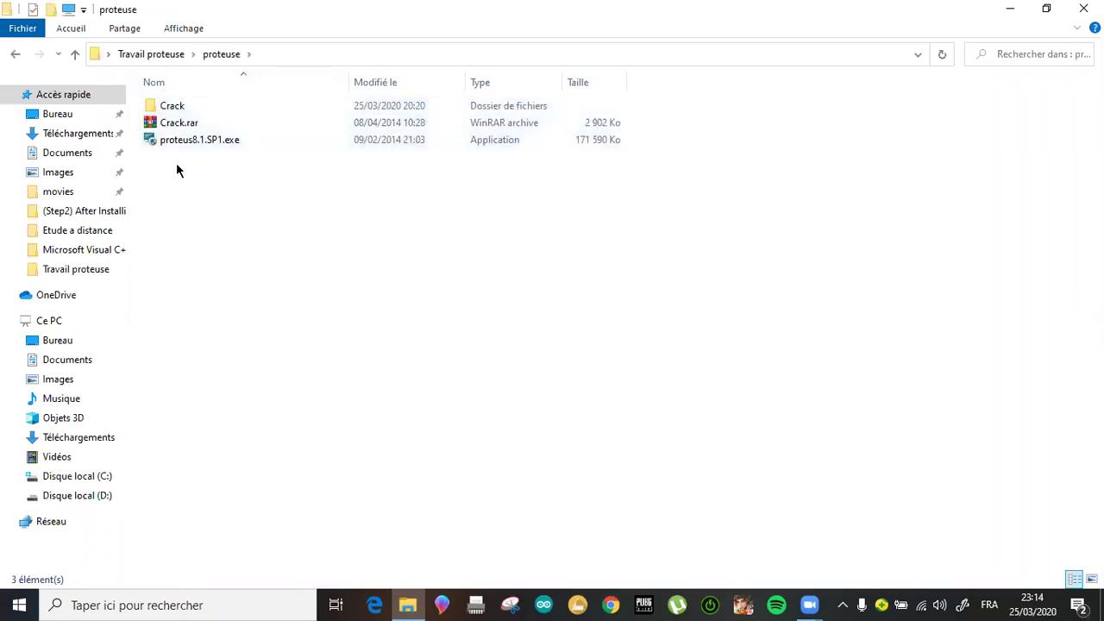
{"action": "double_click", "coordinate": [186, 109]}
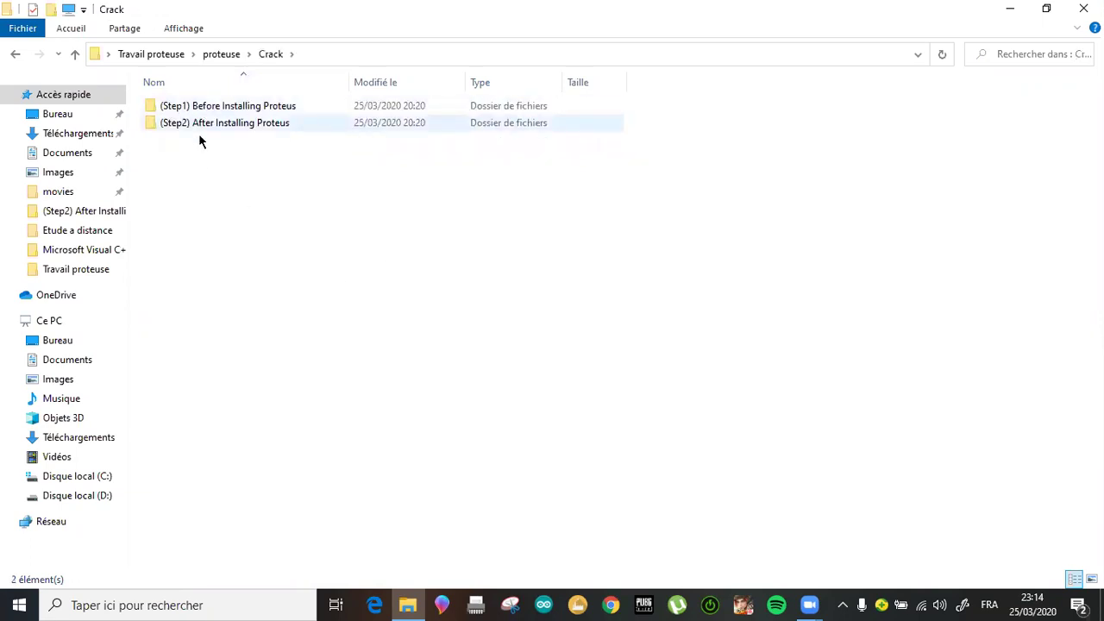
Step: Review the contents of the proteuse and Crack folders, including the Before and After Installing Proteus subfolders
{"action": "key", "text": "alt+Left"}
{"action": "left_click", "coordinate": [213, 142]}
{"action": "left_click", "coordinate": [179, 111]}
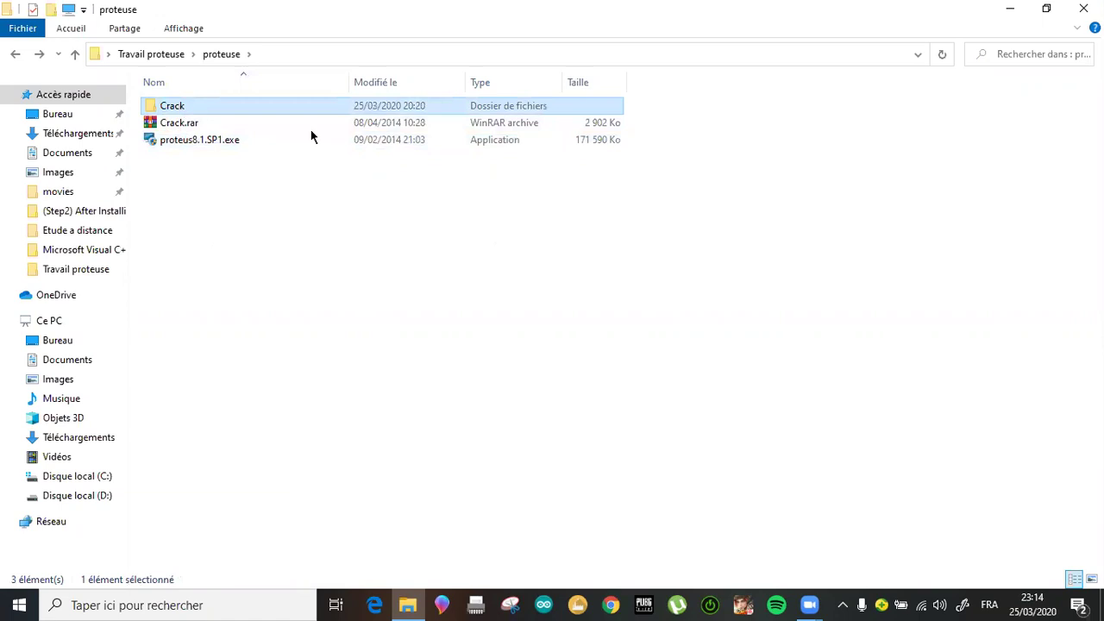
{"action": "key", "text": "Return"}
{"action": "left_click", "coordinate": [237, 113]}
{"action": "left_click", "coordinate": [234, 124]}
{"action": "left_click", "coordinate": [255, 111]}
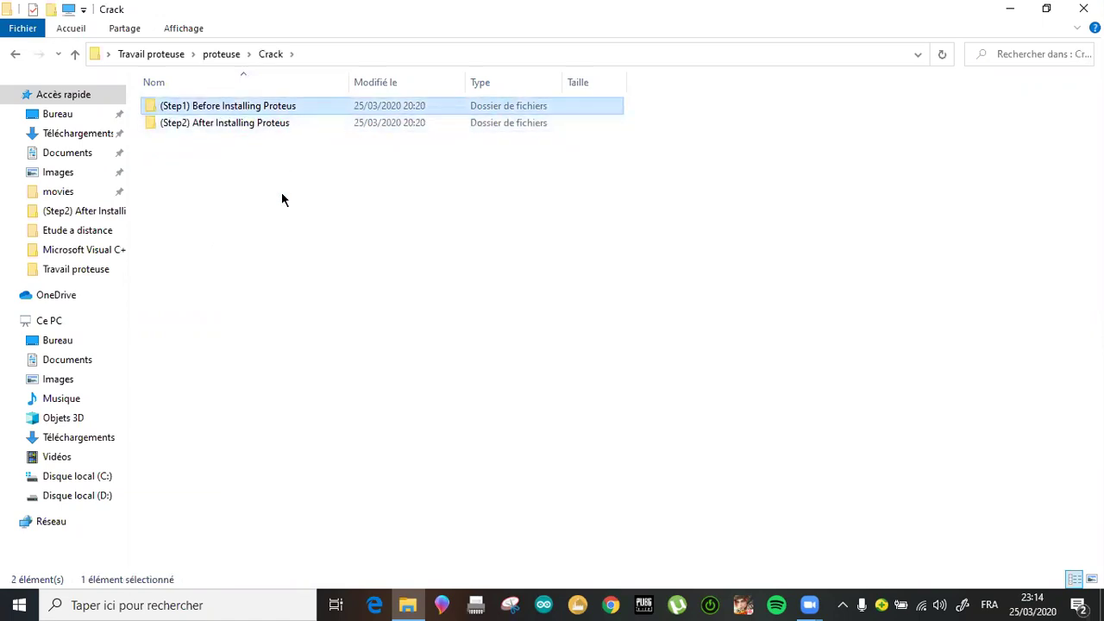
{"action": "left_click", "coordinate": [231, 125]}
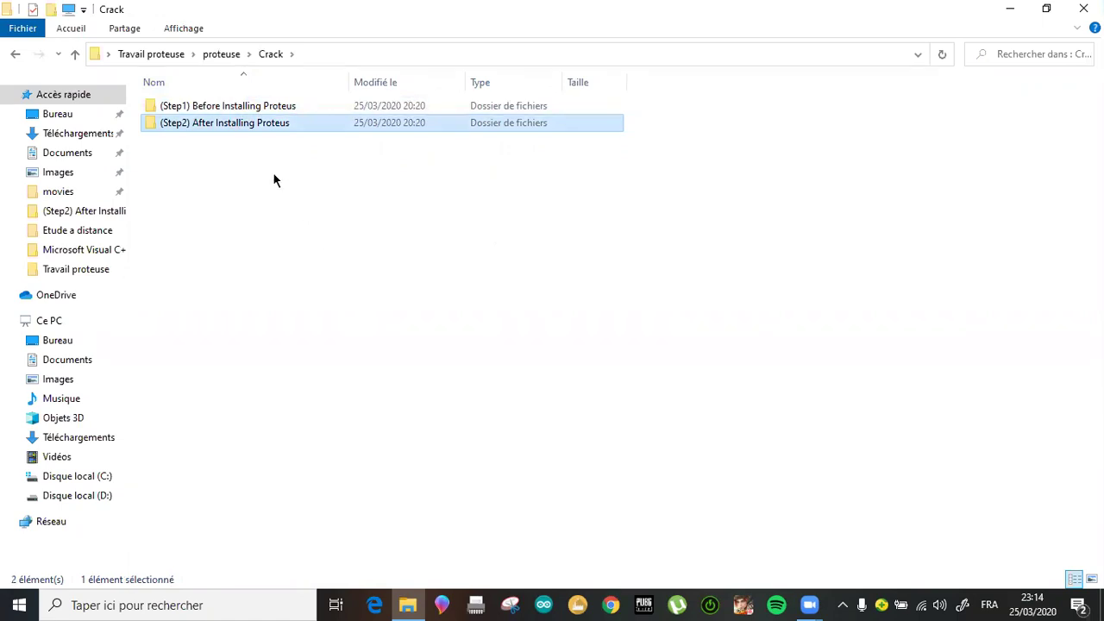
Step: Run LICENSE.EXE from the (Step1) Before Installing Proteus folder and remove all the installed licence keys
{"action": "double_click", "coordinate": [259, 107]}
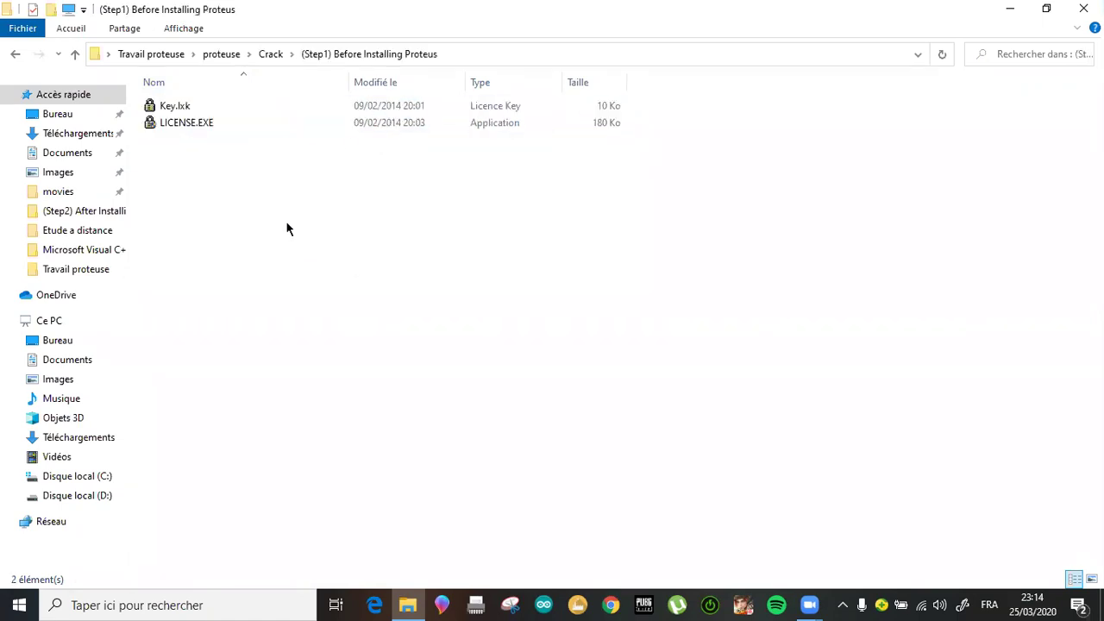
{"action": "double_click", "coordinate": [185, 124]}
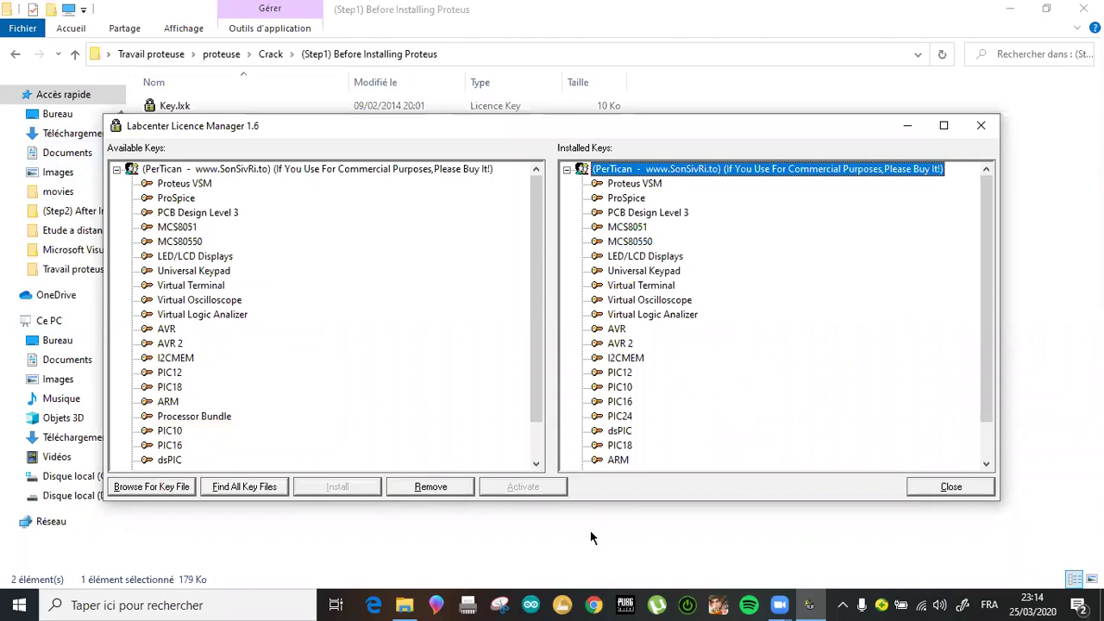
{"action": "left_click", "coordinate": [419, 489]}
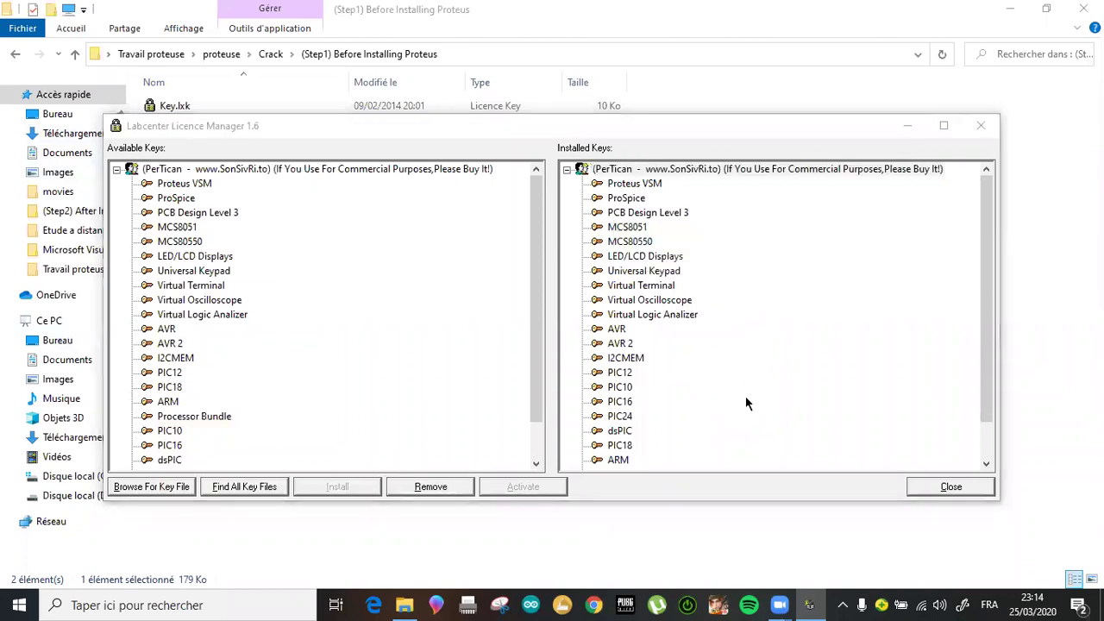
{"action": "left_click", "coordinate": [598, 510]}
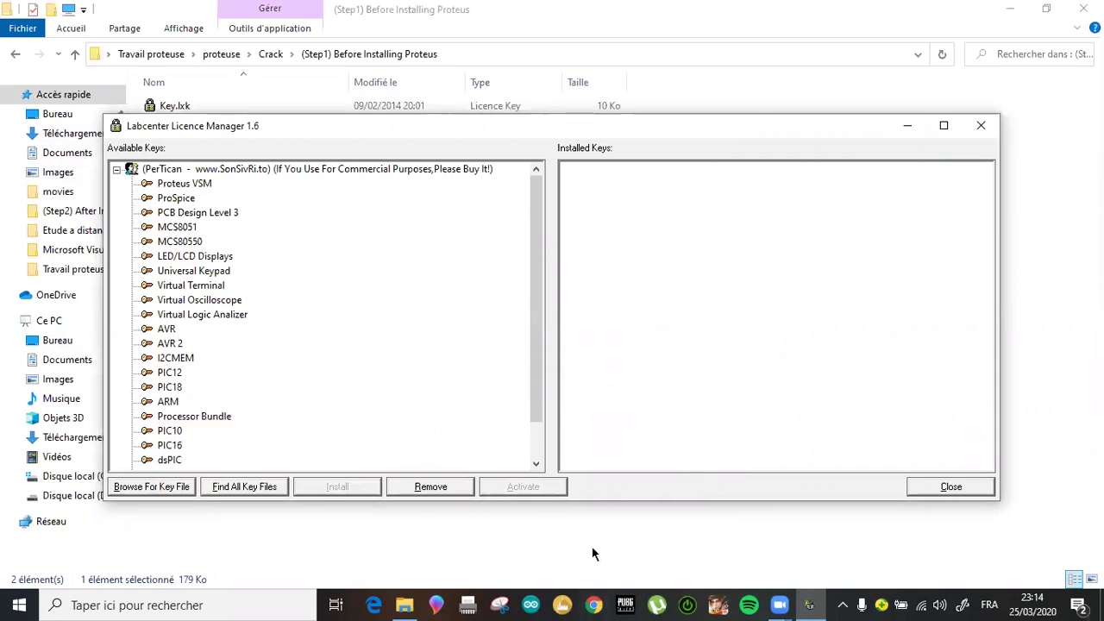
Step: Install the whole set of available keys in the Labcenter Licence Manager and close it
{"action": "left_click", "coordinate": [295, 169]}
{"action": "left_click", "coordinate": [338, 487]}
{"action": "left_click", "coordinate": [599, 485]}
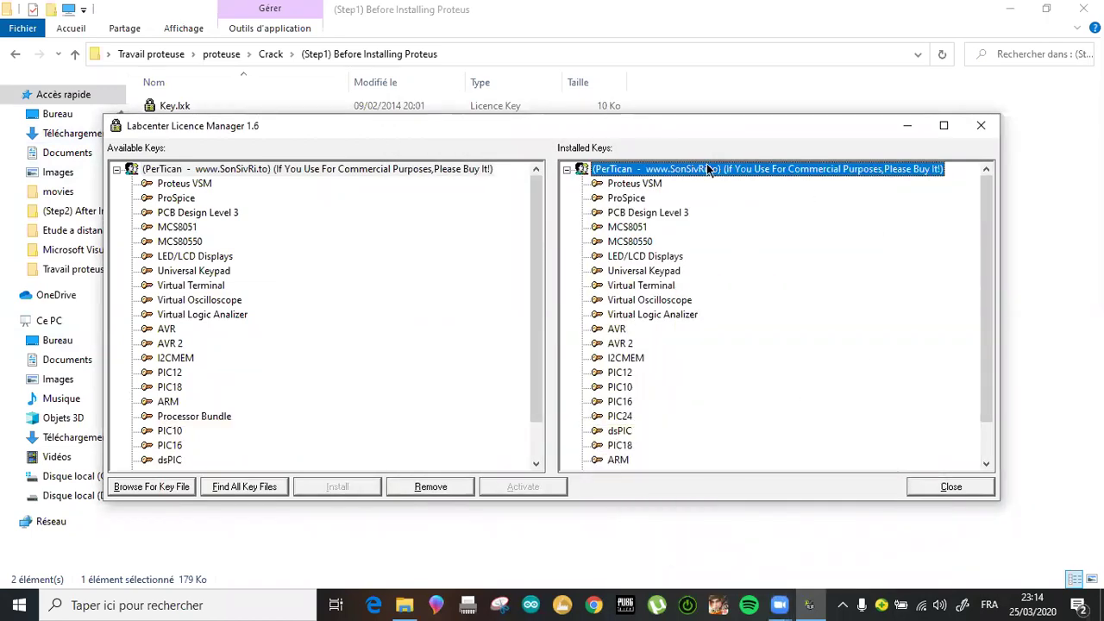
{"action": "left_click", "coordinate": [643, 270]}
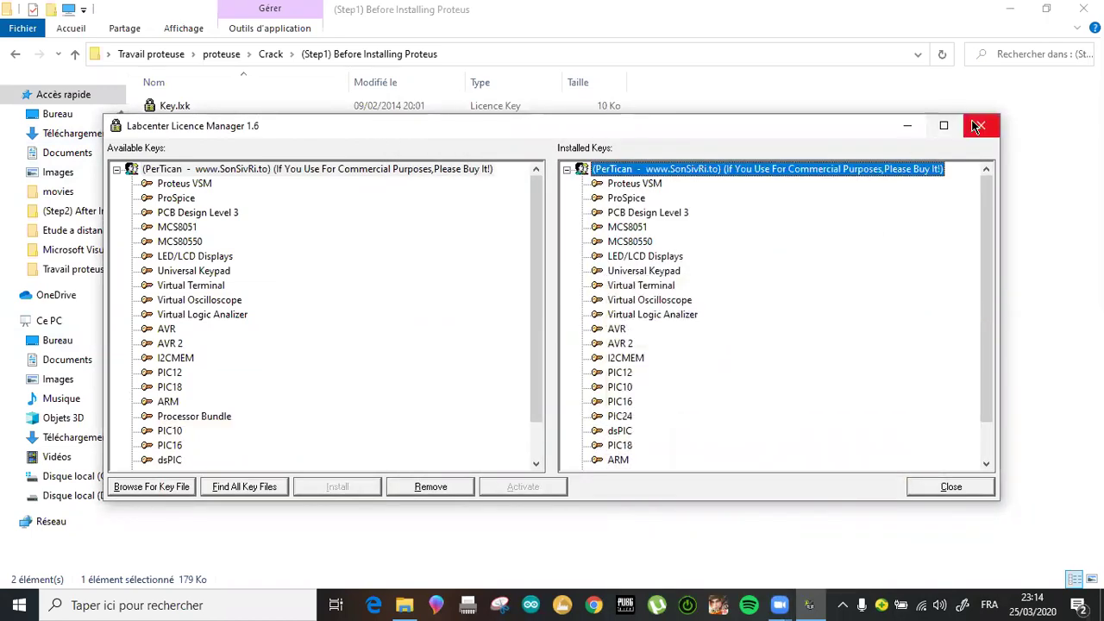
{"action": "left_click", "coordinate": [950, 487]}
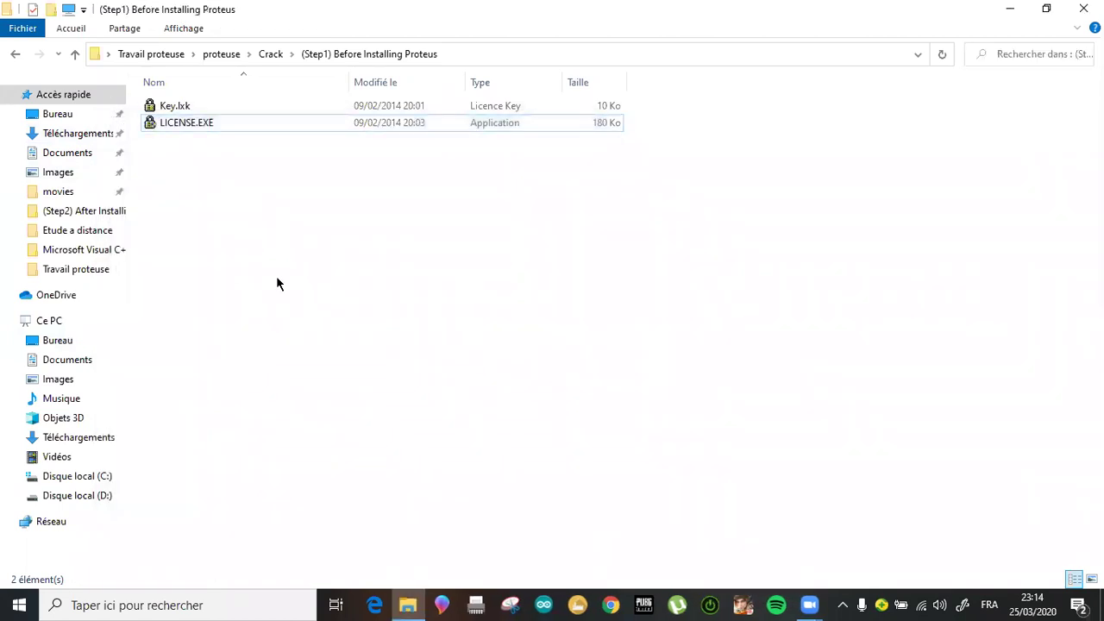
Step: Launch proteus8.1.SP1.exe from the proteuse folder and advance the setup wizard to its change-installation page
{"action": "key", "text": "BackSpace"}
{"action": "key", "text": "BackSpace"}
{"action": "double_click", "coordinate": [207, 142]}
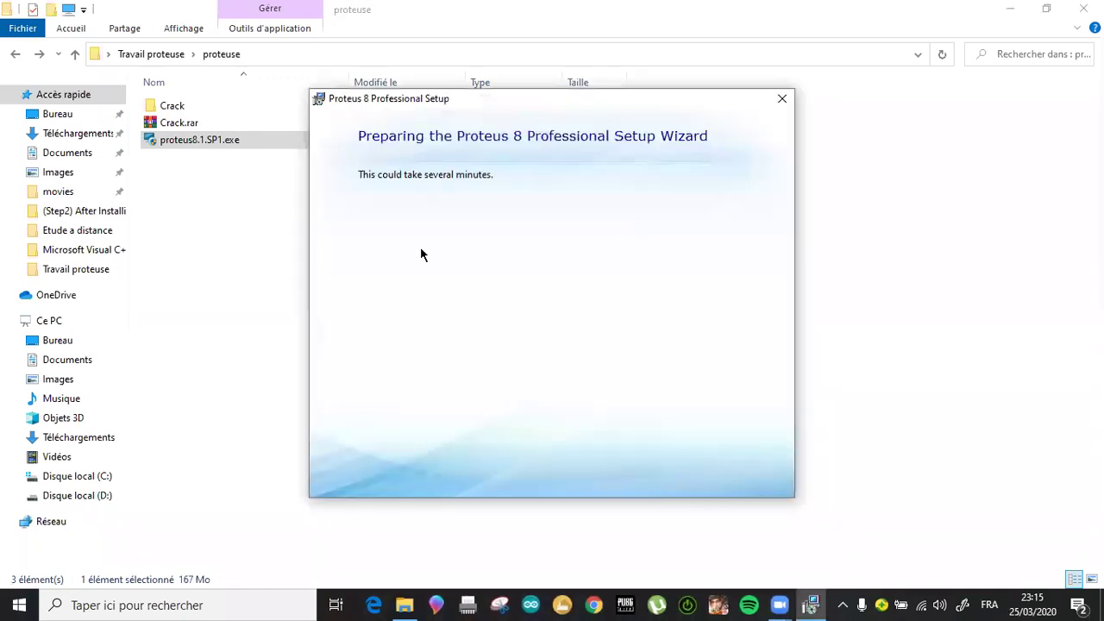
{"action": "left_click", "coordinate": [729, 471]}
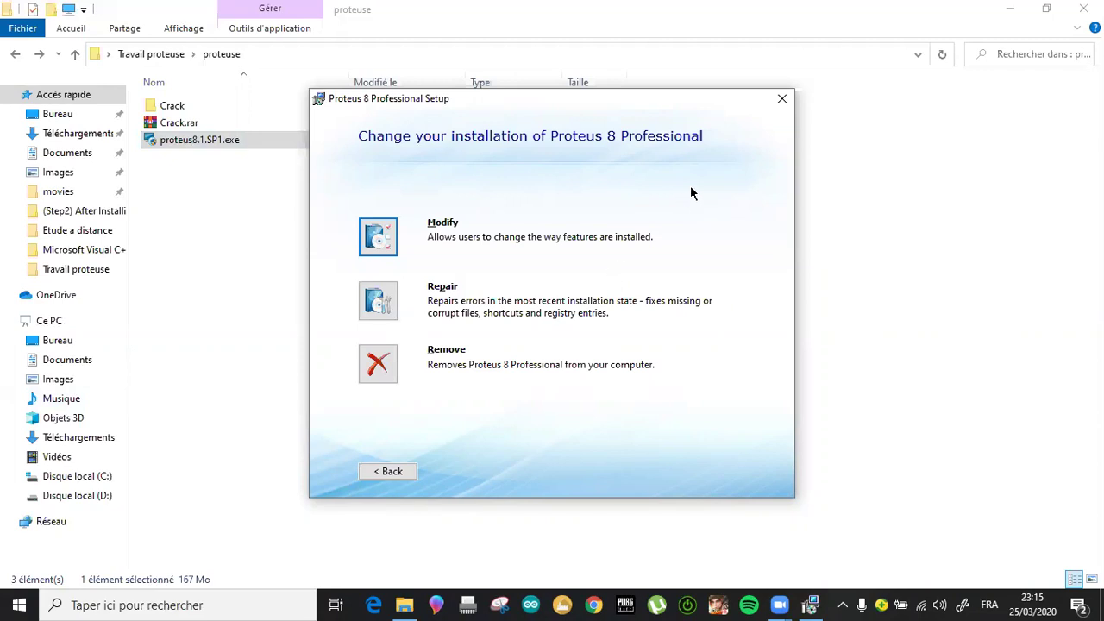
Step: Cancel the Proteus 8 Professional setup and exit the wizard
{"action": "left_click", "coordinate": [796, 506]}
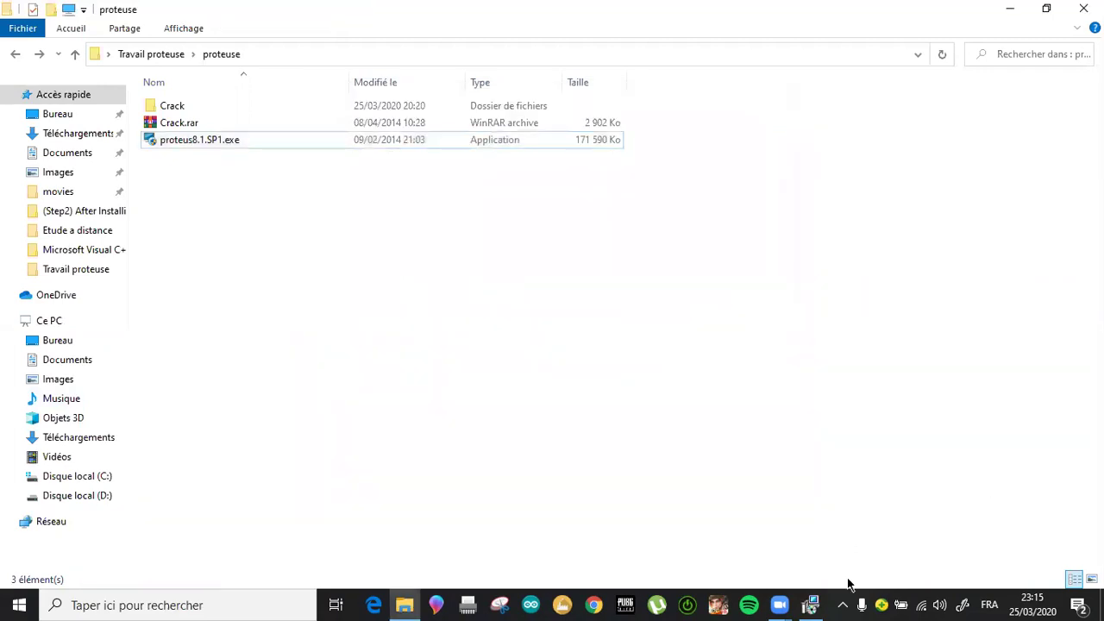
{"action": "left_click", "coordinate": [811, 605]}
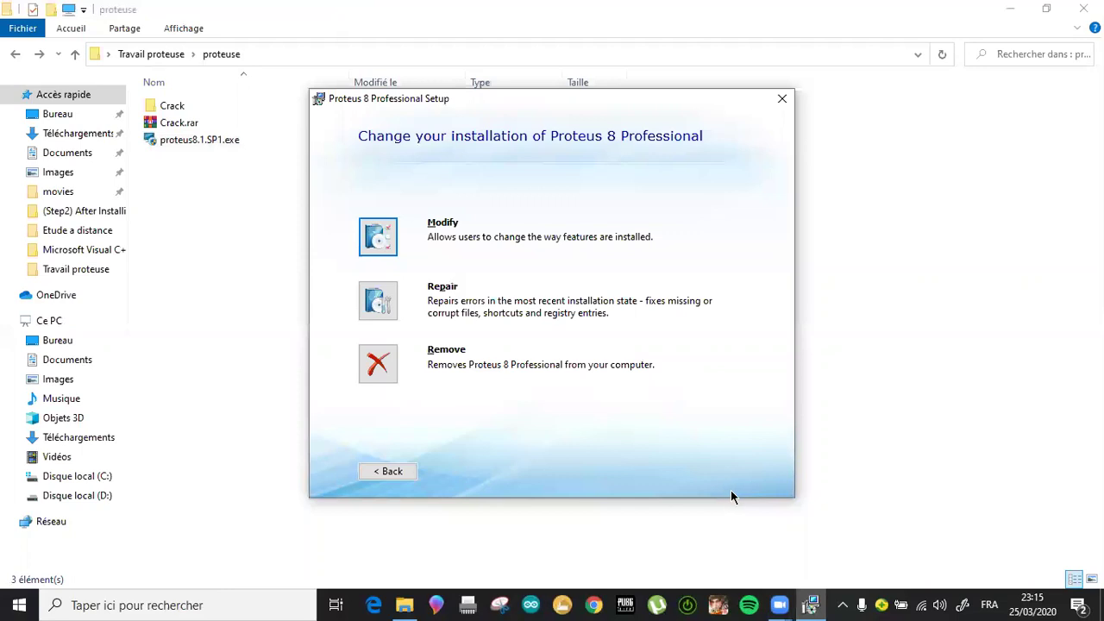
{"action": "left_click", "coordinate": [781, 99]}
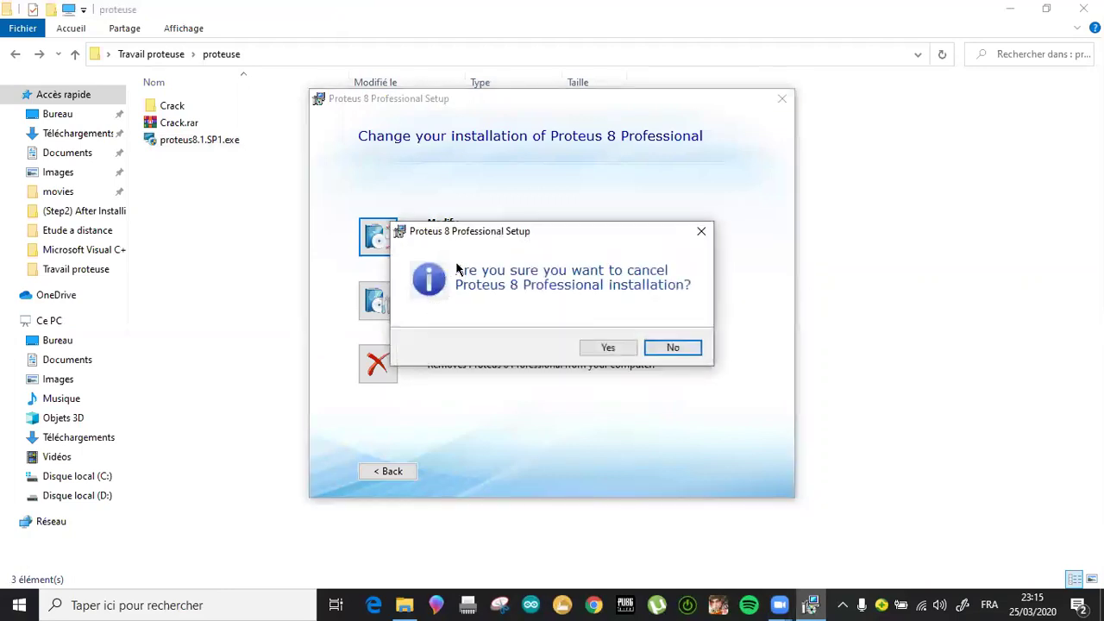
{"action": "left_click", "coordinate": [611, 348]}
{"action": "left_click", "coordinate": [715, 472]}
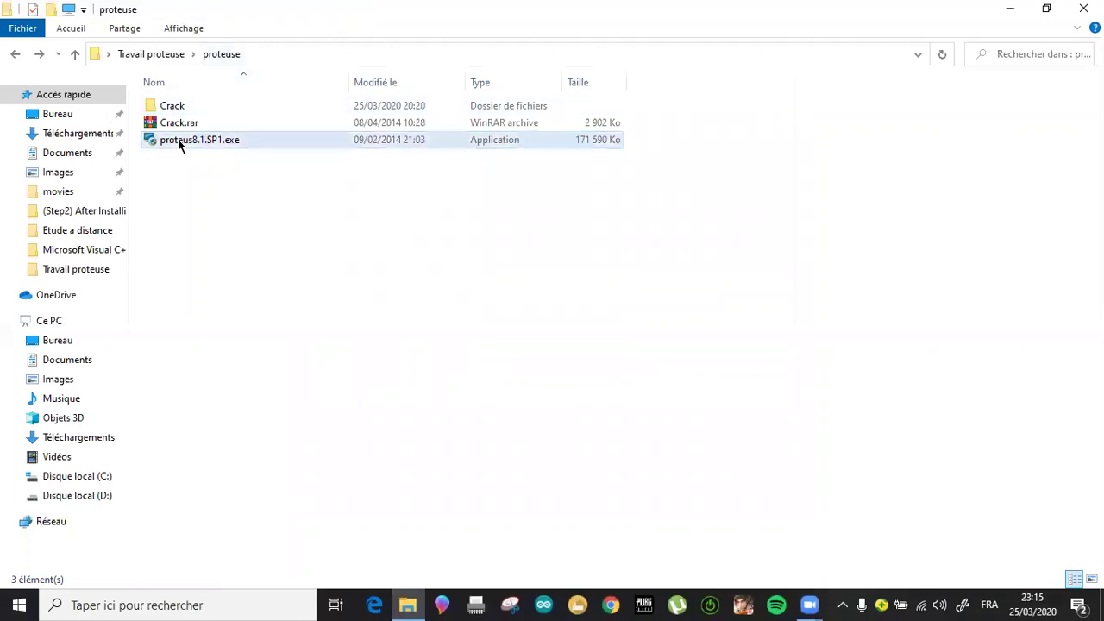
Step: Open the (Step2) After Installing Proteus folder inside Crack and look over its BIN and MODELS folders
{"action": "double_click", "coordinate": [190, 106]}
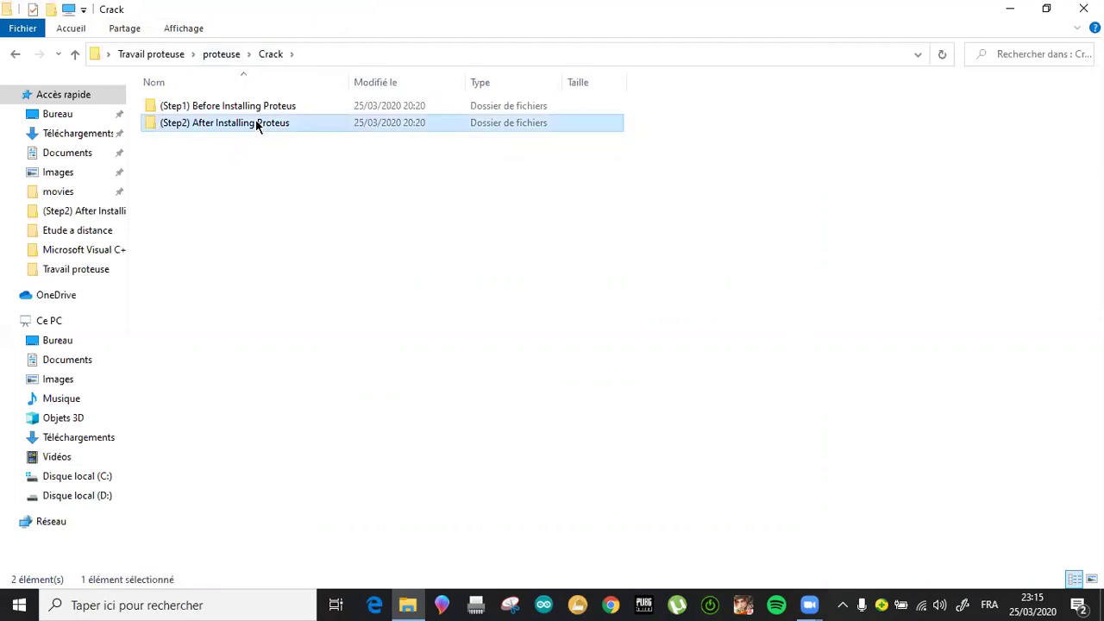
{"action": "double_click", "coordinate": [261, 123]}
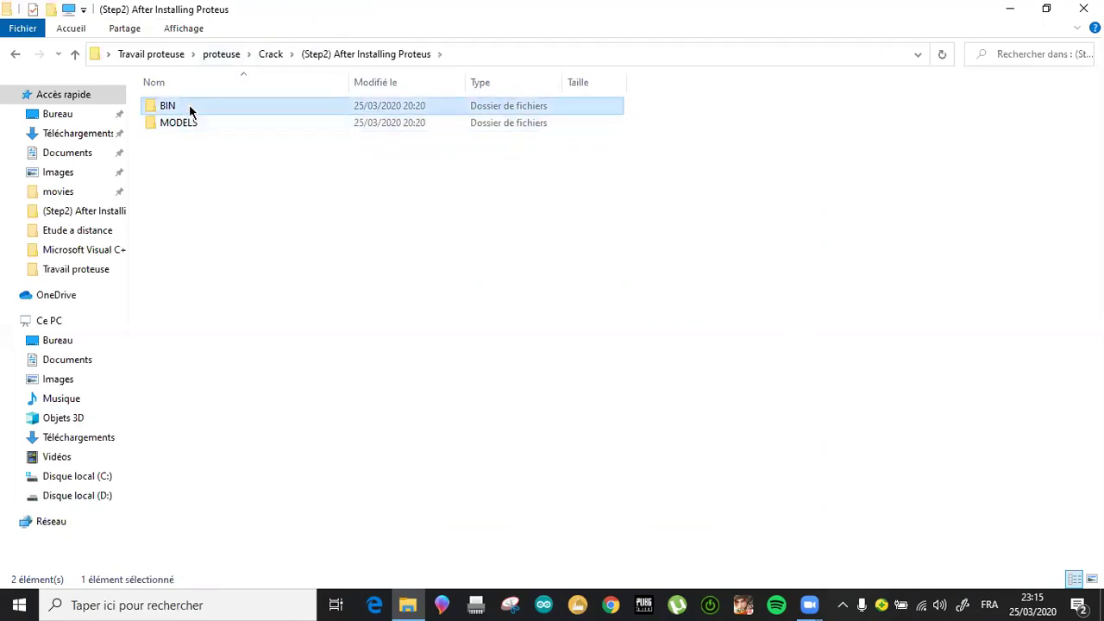
{"action": "left_click", "coordinate": [184, 121]}
{"action": "left_click", "coordinate": [189, 105]}
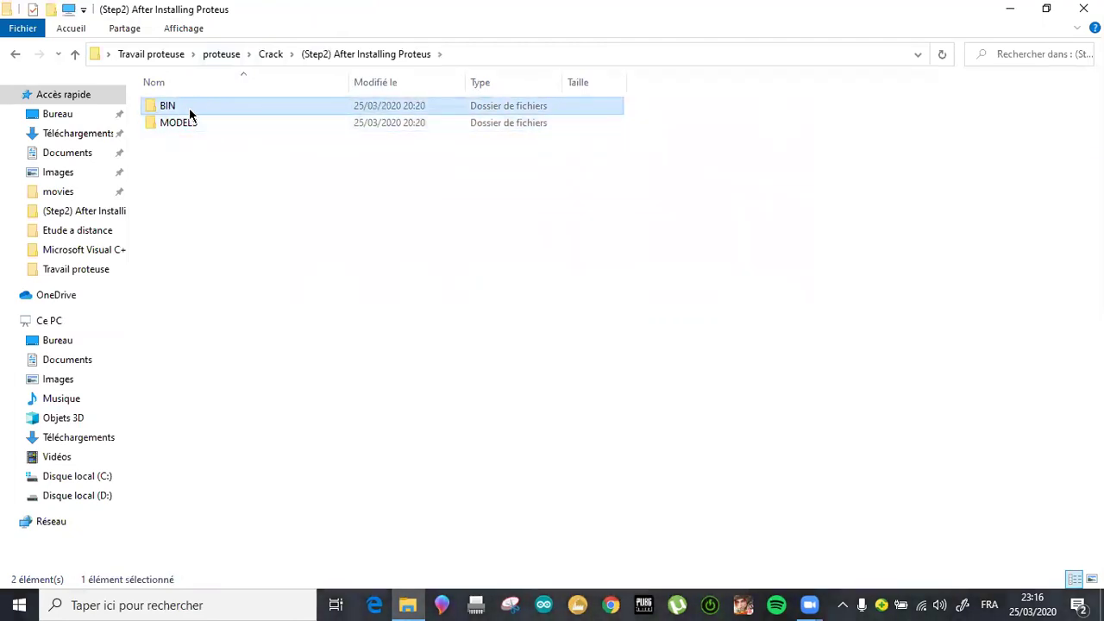
{"action": "left_click", "coordinate": [190, 123]}
{"action": "left_click", "coordinate": [198, 106]}
{"action": "left_click", "coordinate": [663, 114]}
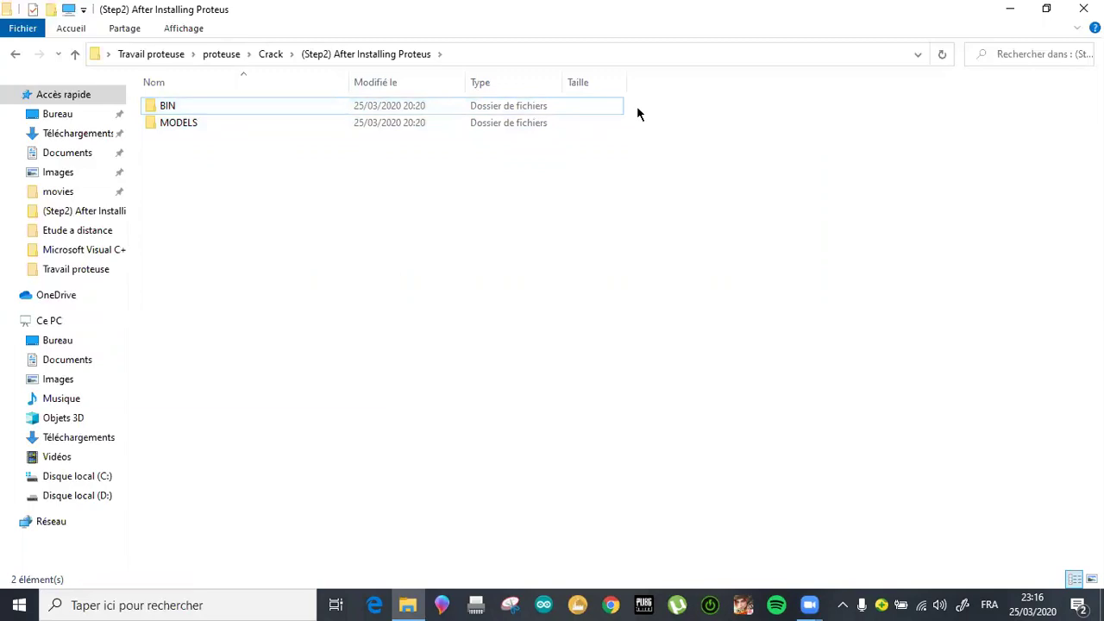
Step: Copy the BIN folder from (Step2) After Installing Proteus
{"action": "left_click", "coordinate": [278, 125]}
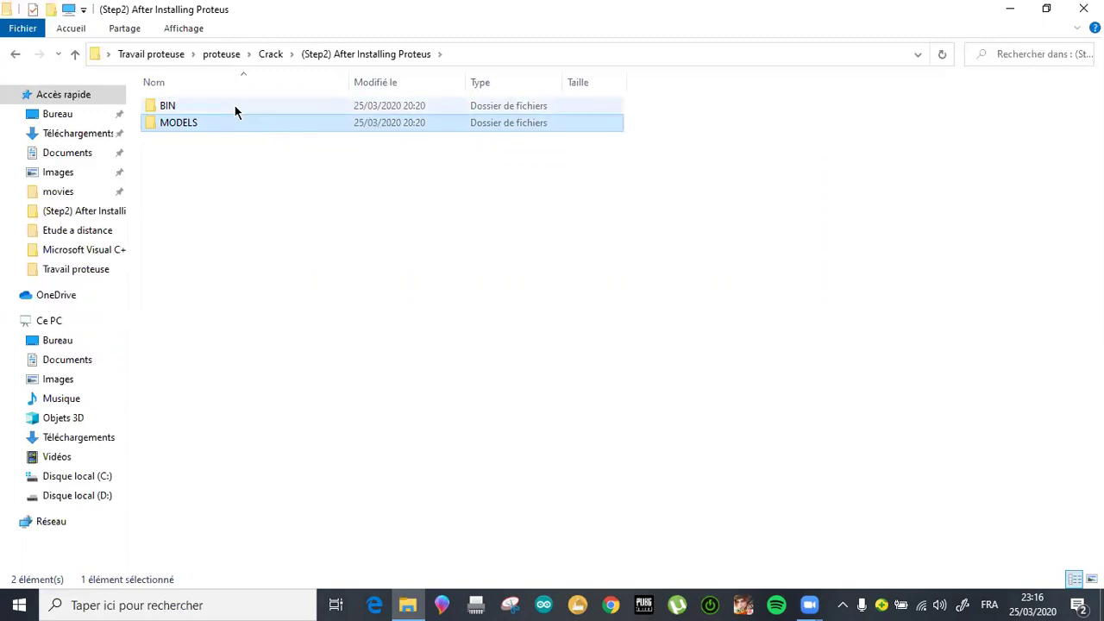
{"action": "left_click", "coordinate": [236, 106]}
{"action": "right_click", "coordinate": [235, 102]}
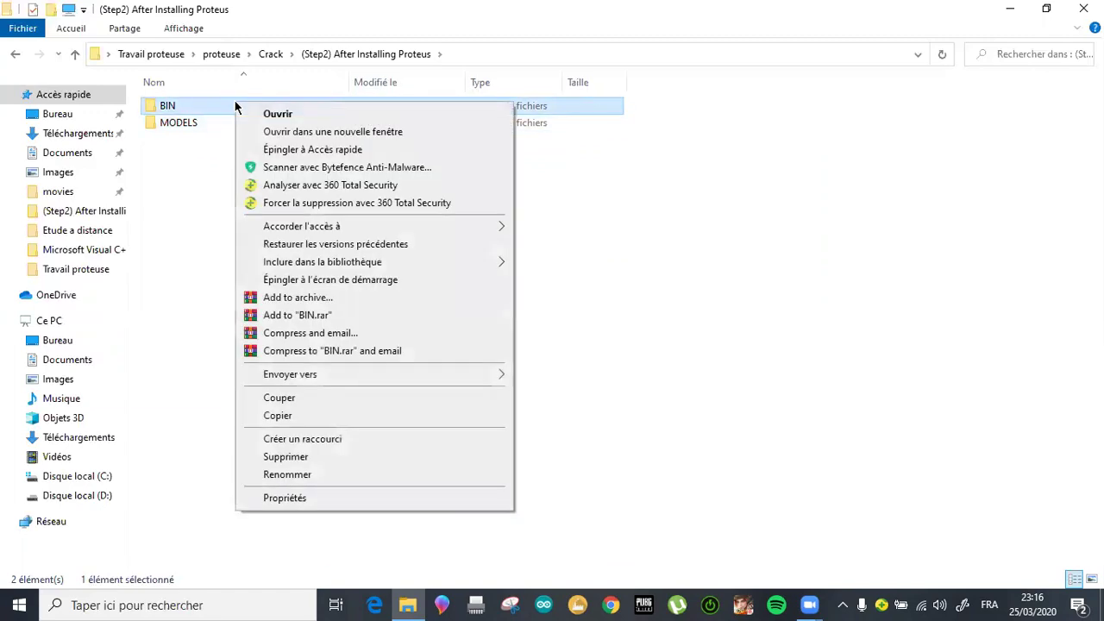
{"action": "left_click", "coordinate": [296, 413]}
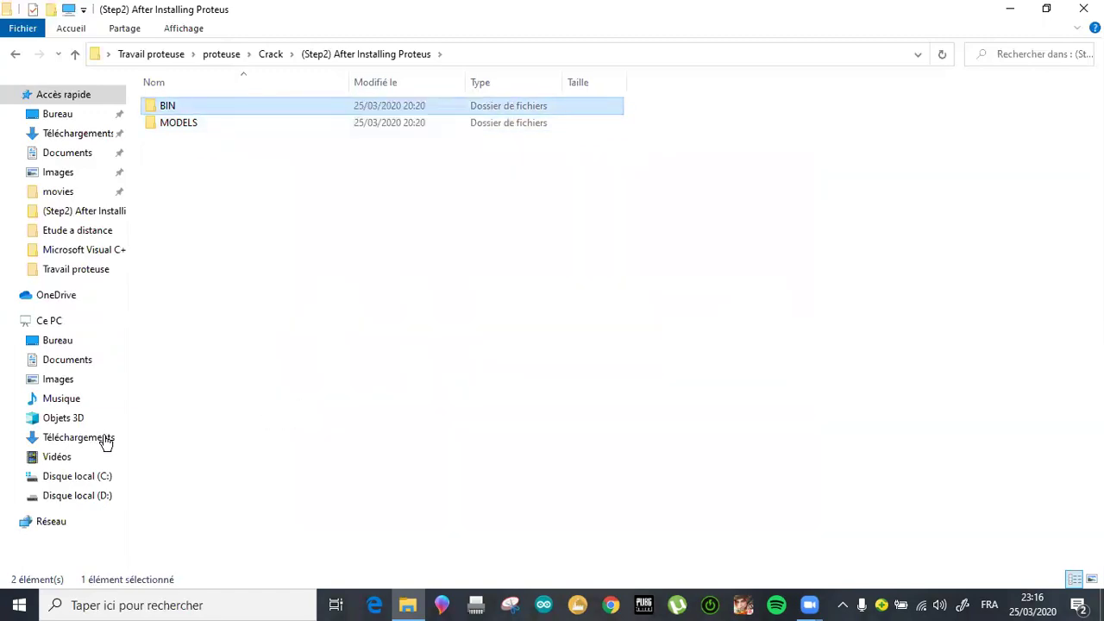
Step: Go to the Proteus 8 Professional folder under Labcenter Electronics in Programmes (x86) on drive C:
{"action": "left_click", "coordinate": [77, 477]}
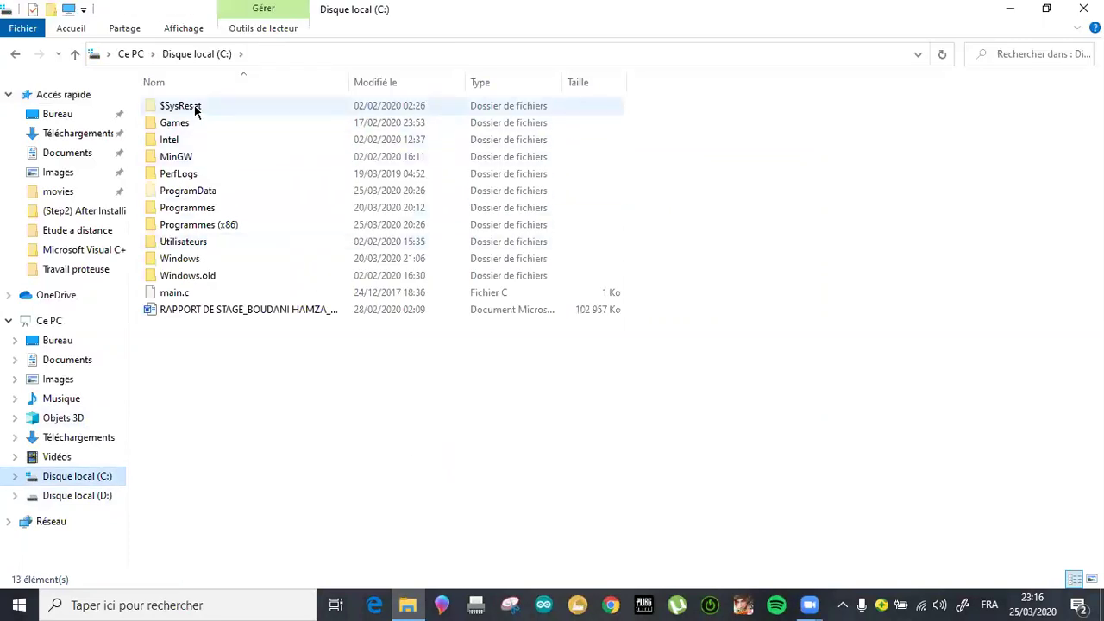
{"action": "left_click", "coordinate": [197, 228]}
{"action": "double_click", "coordinate": [196, 226]}
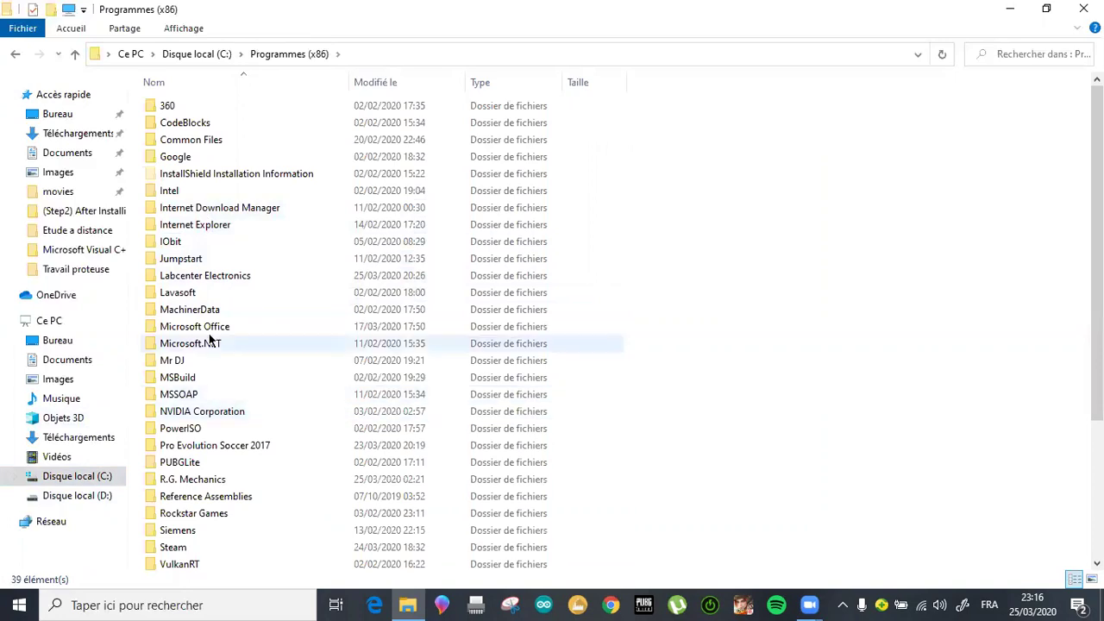
{"action": "double_click", "coordinate": [210, 280]}
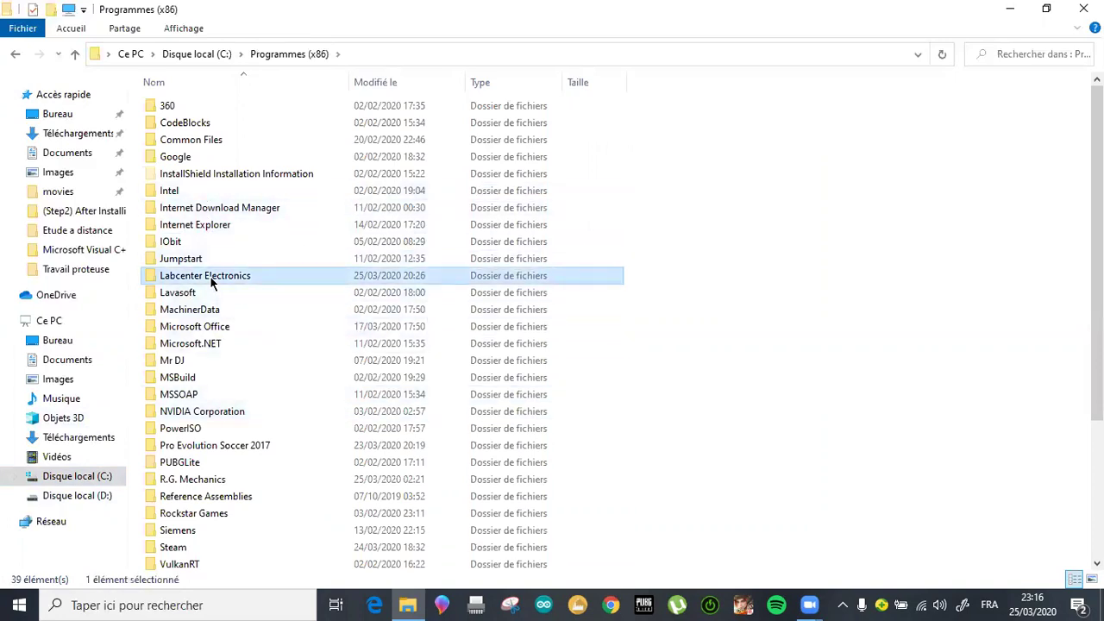
{"action": "double_click", "coordinate": [216, 110]}
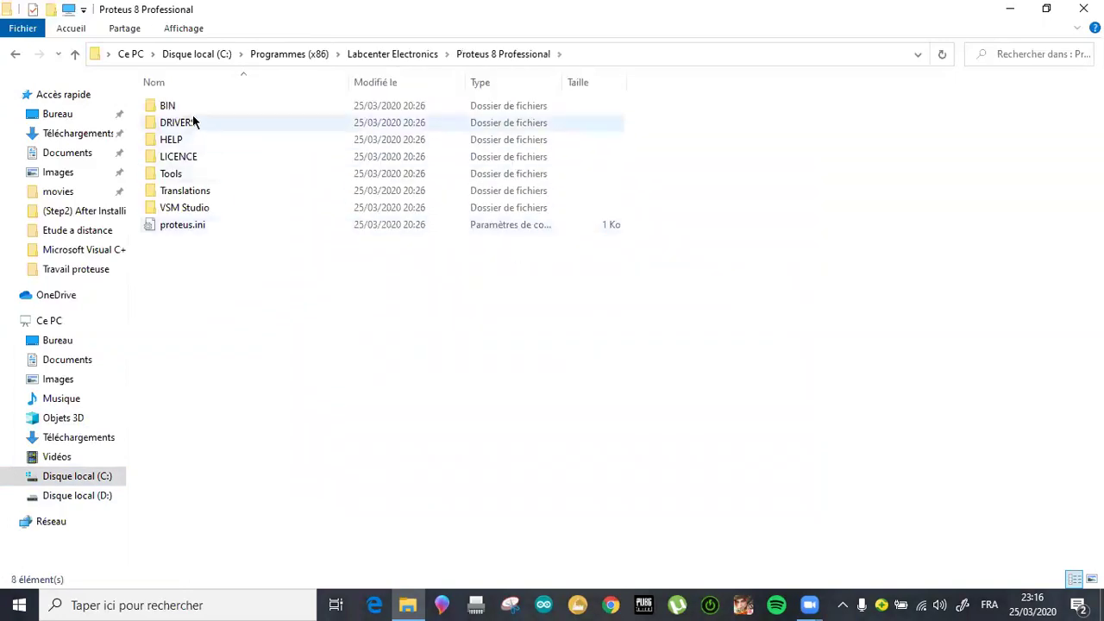
Step: Paste the BIN folder into the Proteus 8 Professional program folder, replacing the files that have identical names
{"action": "left_click", "coordinate": [188, 109]}
{"action": "right_click", "coordinate": [277, 301]}
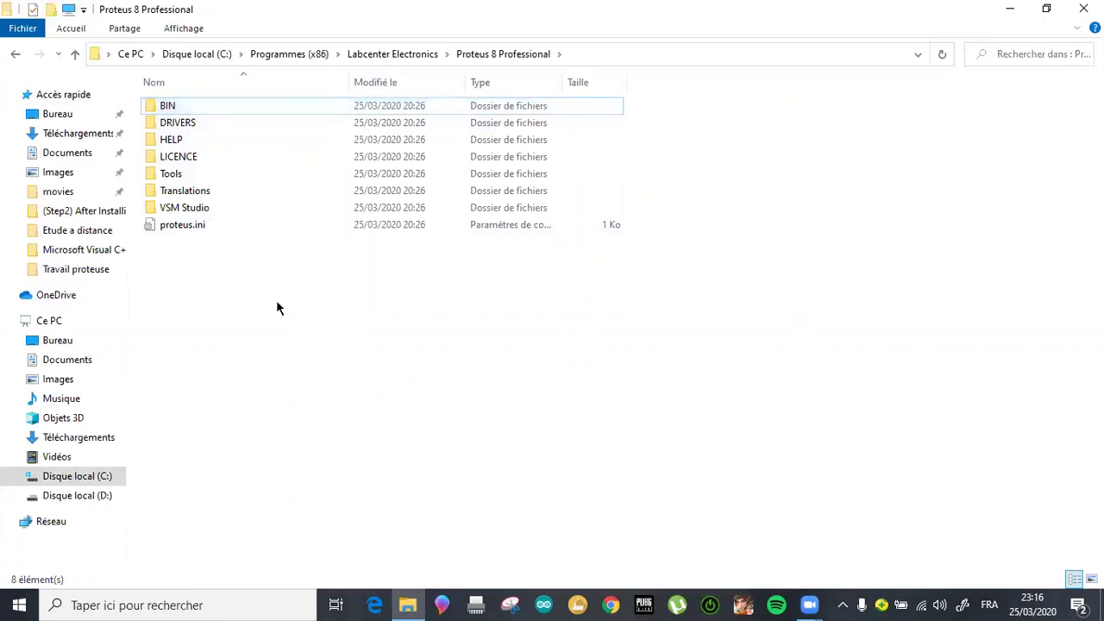
{"action": "left_click", "coordinate": [324, 415]}
{"action": "left_click", "coordinate": [528, 195]}
{"action": "left_click", "coordinate": [518, 237]}
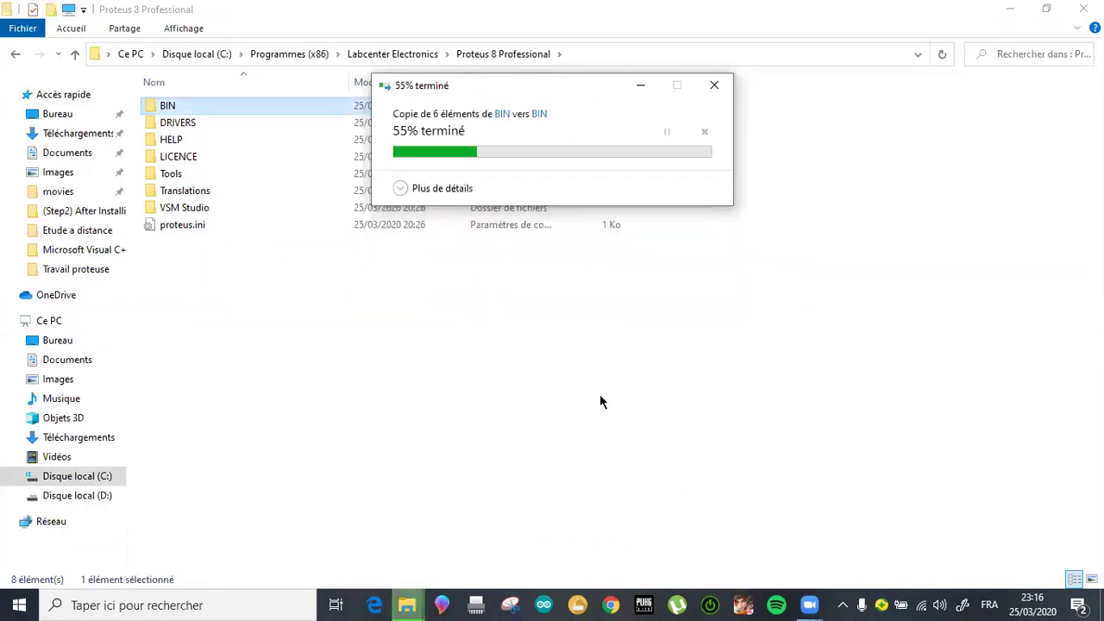
Step: Return to the (Step2) After Installing Proteus folder and copy its MODELS folder
{"action": "key", "text": "alt+Up"}
{"action": "key", "text": "alt+Up"}
{"action": "key", "text": "alt+Up"}
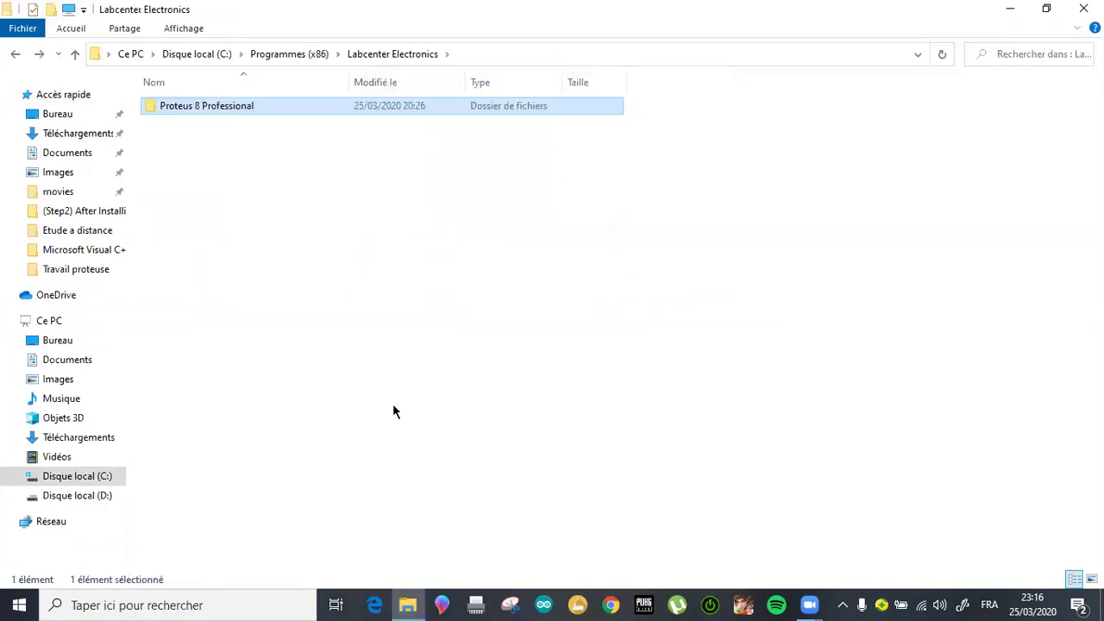
{"action": "key", "text": "alt+Left"}
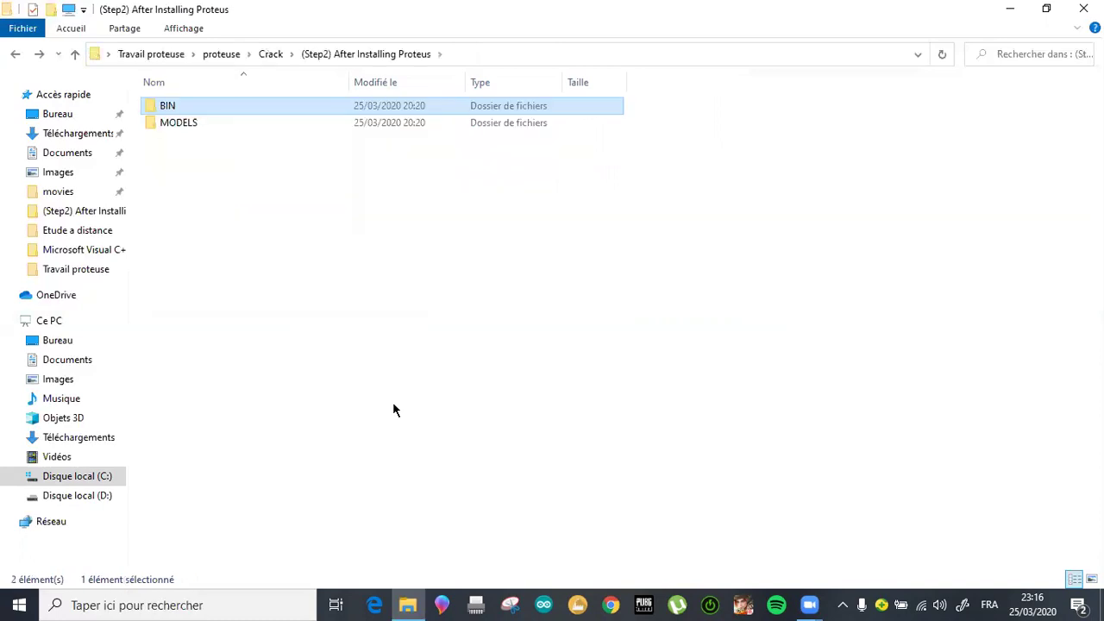
{"action": "left_click", "coordinate": [194, 121]}
{"action": "right_click", "coordinate": [194, 121]}
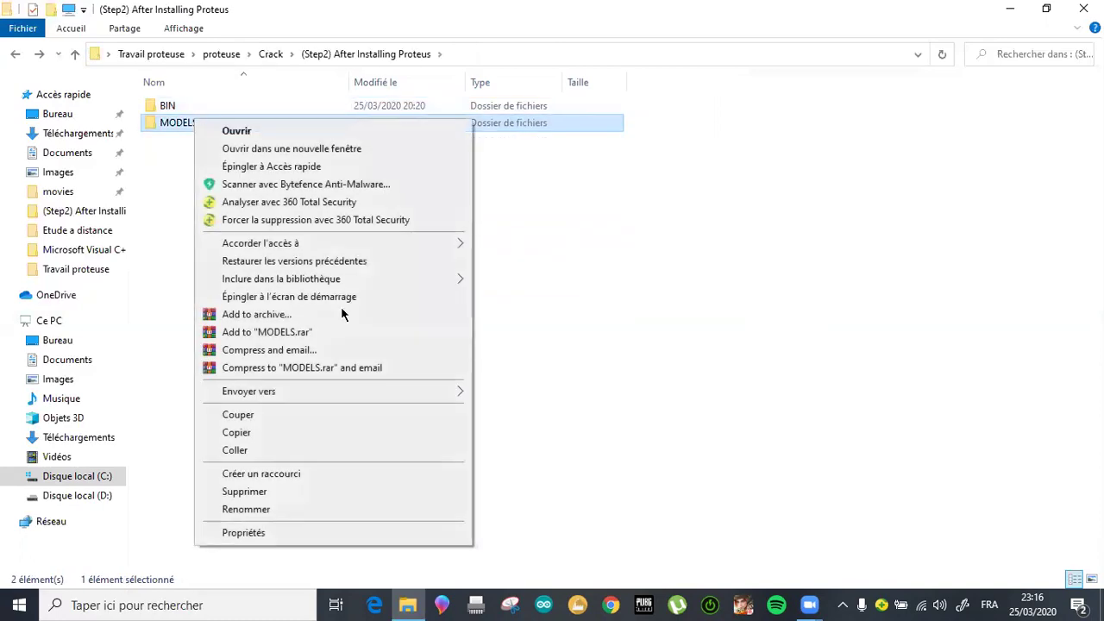
{"action": "left_click", "coordinate": [252, 431]}
Step: Go to drive C: and select the ProgramData folder
{"action": "left_click", "coordinate": [86, 496]}
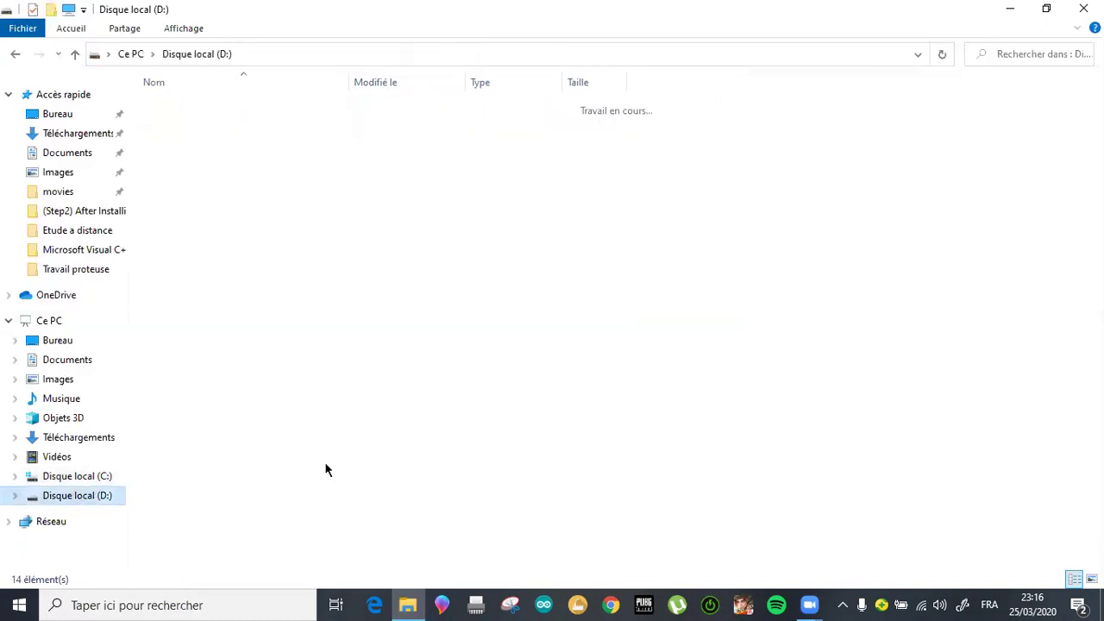
{"action": "left_click", "coordinate": [54, 477]}
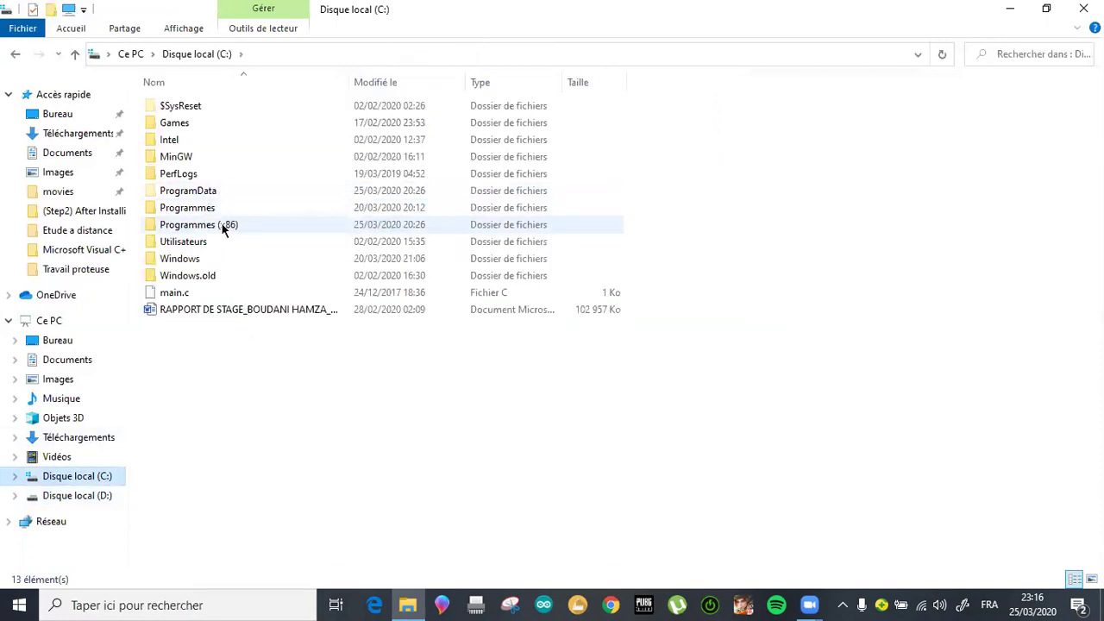
{"action": "left_click", "coordinate": [212, 194]}
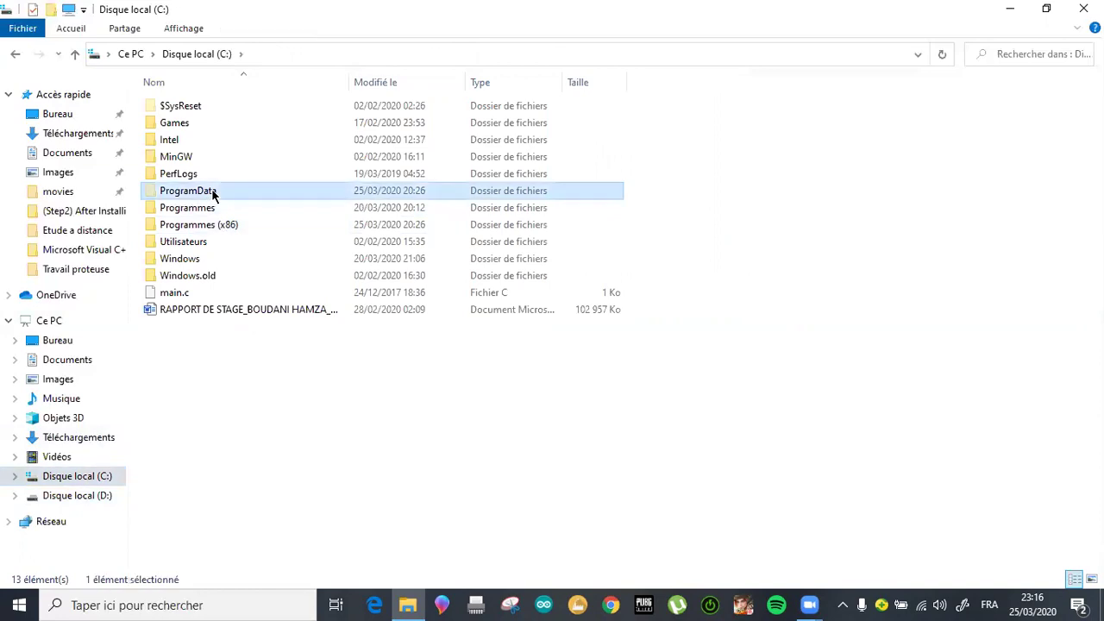
Step: Turn off the display of hidden items on drive C: and turn it back on
{"action": "left_click", "coordinate": [190, 27]}
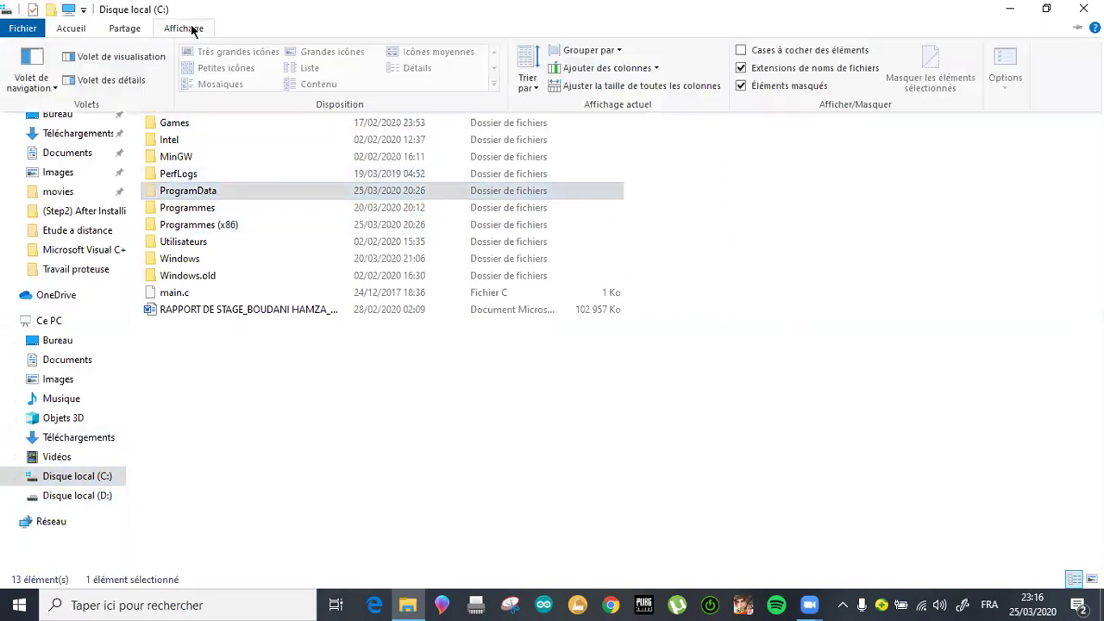
{"action": "left_click", "coordinate": [779, 86]}
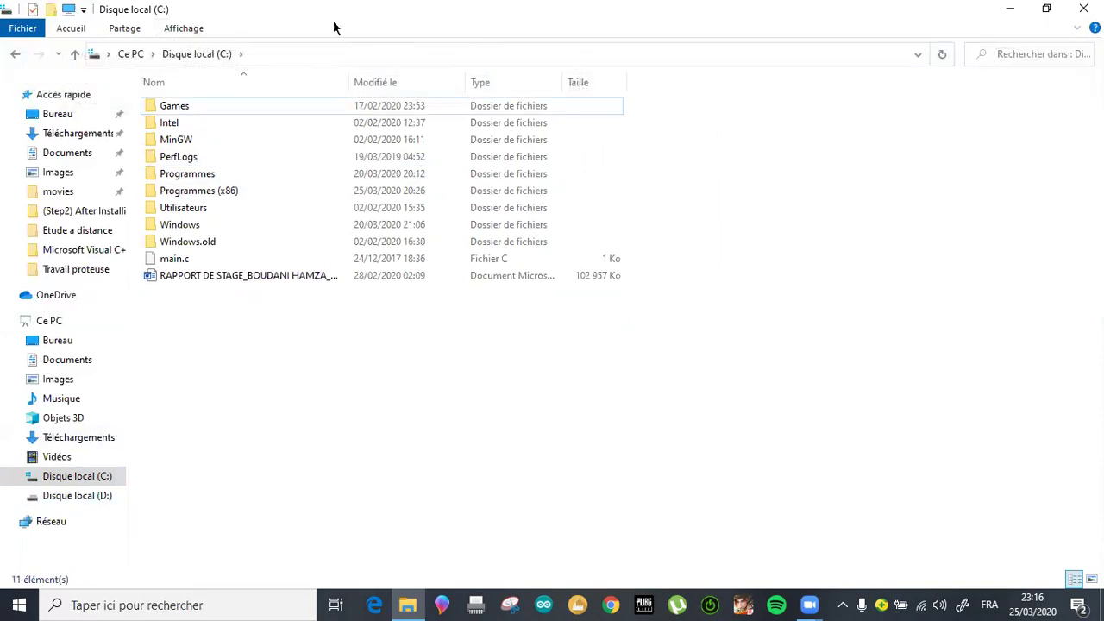
{"action": "left_click", "coordinate": [179, 27]}
{"action": "left_click", "coordinate": [791, 86]}
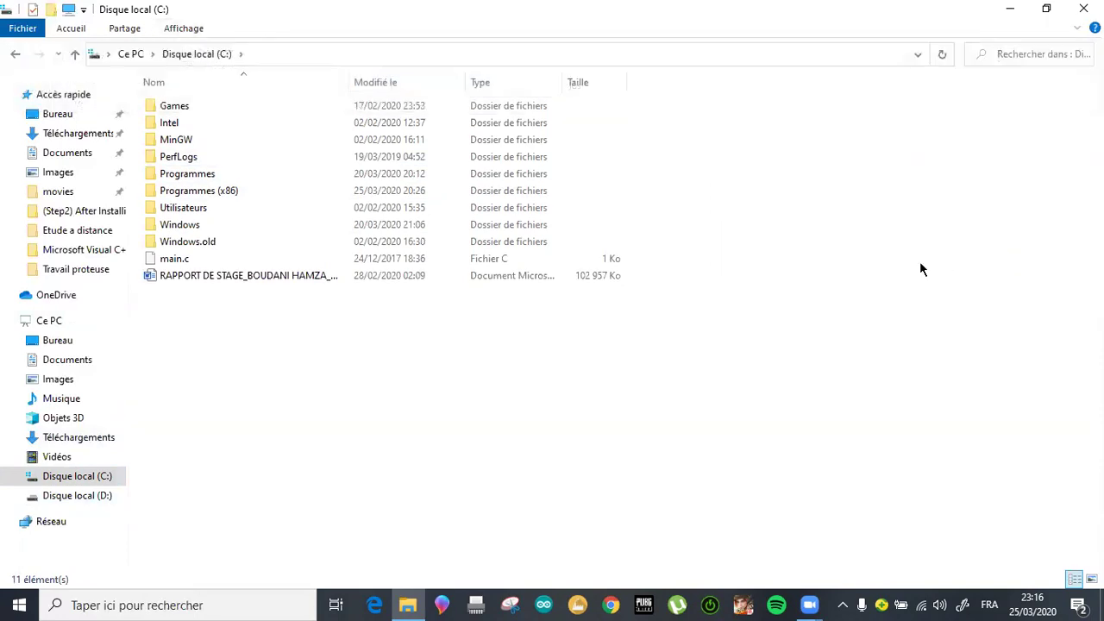
Step: Open the Proteus 8 Professional folder under Labcenter Electronics in ProgramData
{"action": "double_click", "coordinate": [181, 191]}
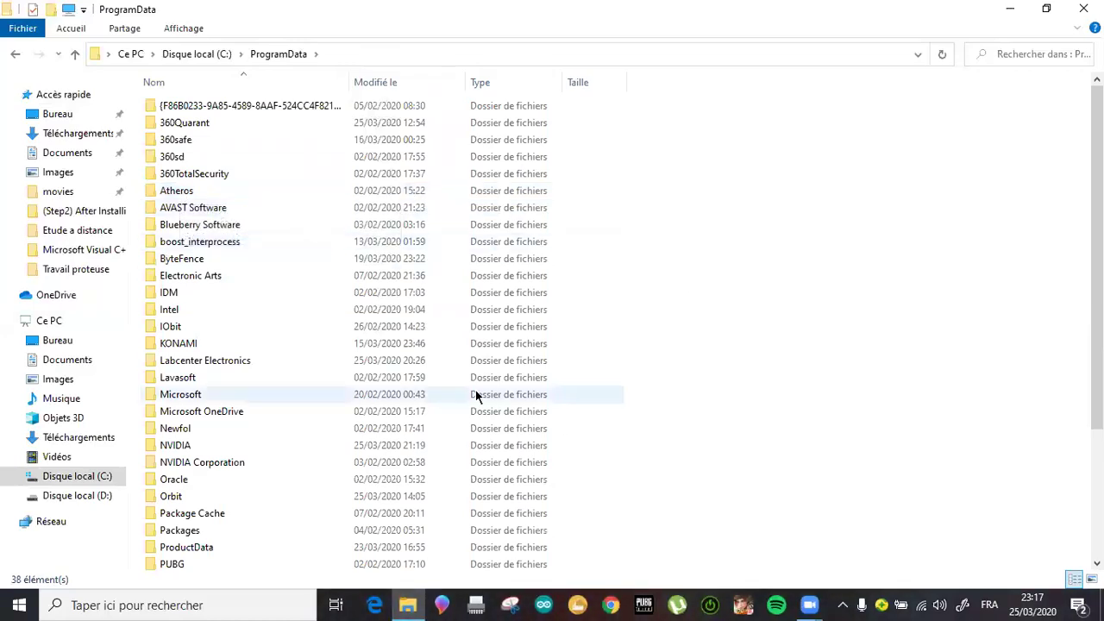
{"action": "left_click", "coordinate": [212, 361]}
{"action": "double_click", "coordinate": [369, 362]}
{"action": "left_click", "coordinate": [229, 108]}
{"action": "double_click", "coordinate": [222, 110]}
Step: Paste the MODELS folder into Proteus 8 Professional in ProgramData, replacing the files in the destination
{"action": "right_click", "coordinate": [270, 276]}
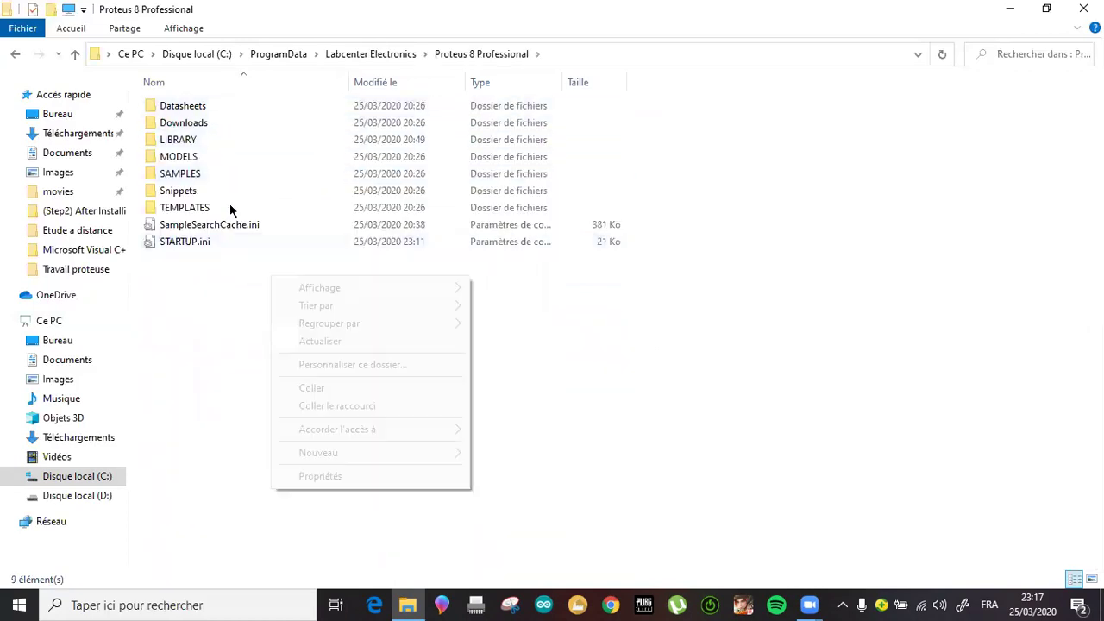
{"action": "left_click", "coordinate": [182, 157]}
{"action": "left_click", "coordinate": [324, 316]}
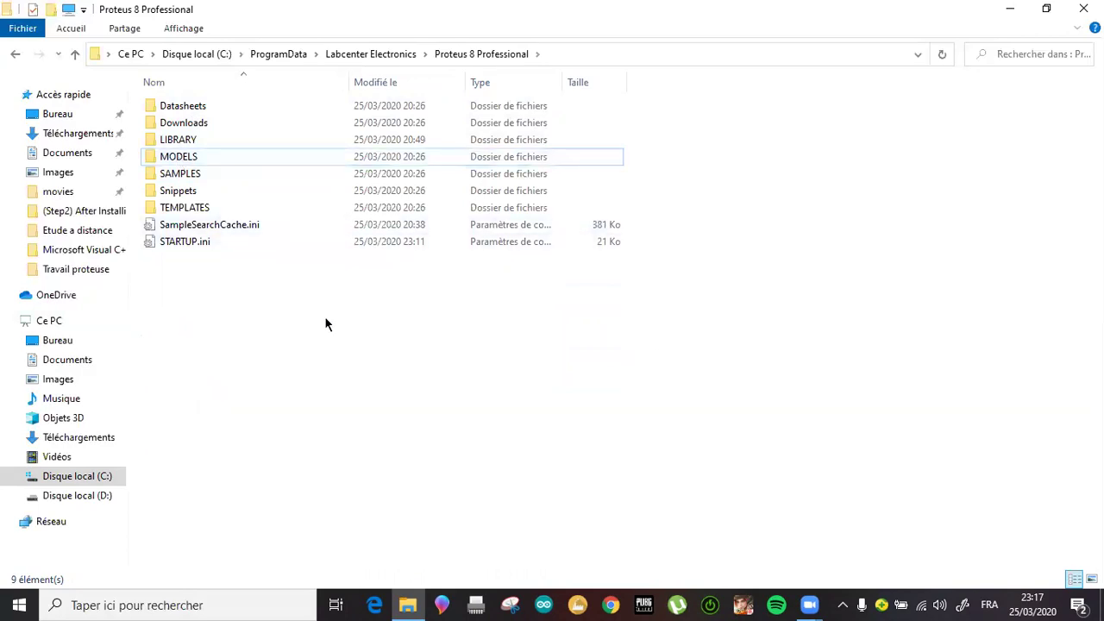
{"action": "right_click", "coordinate": [325, 318]}
{"action": "left_click", "coordinate": [366, 430]}
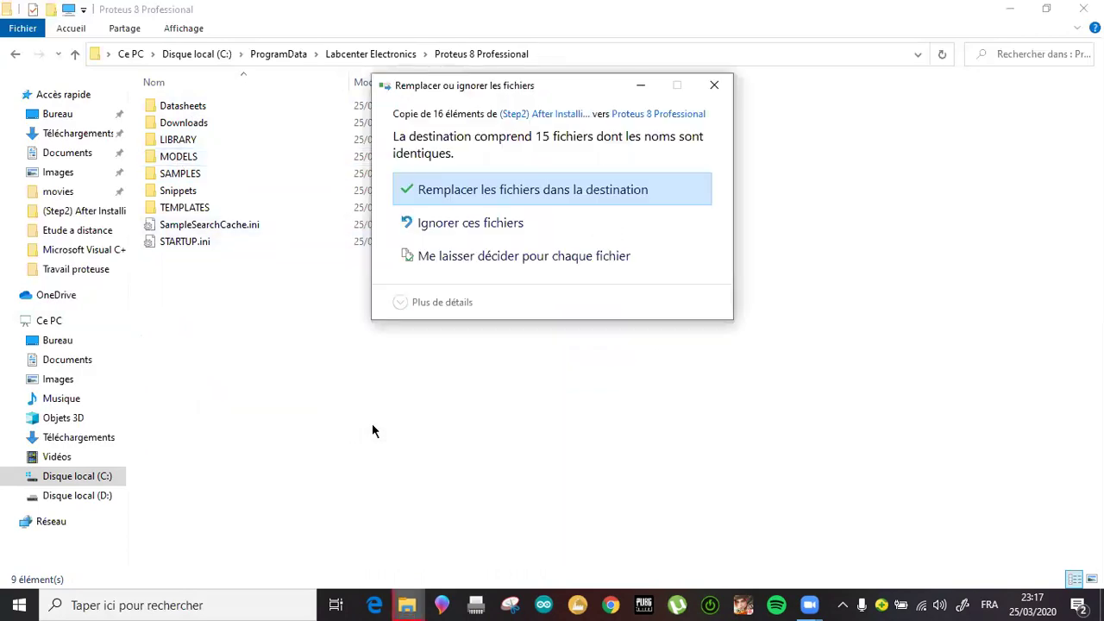
{"action": "left_click", "coordinate": [468, 192]}
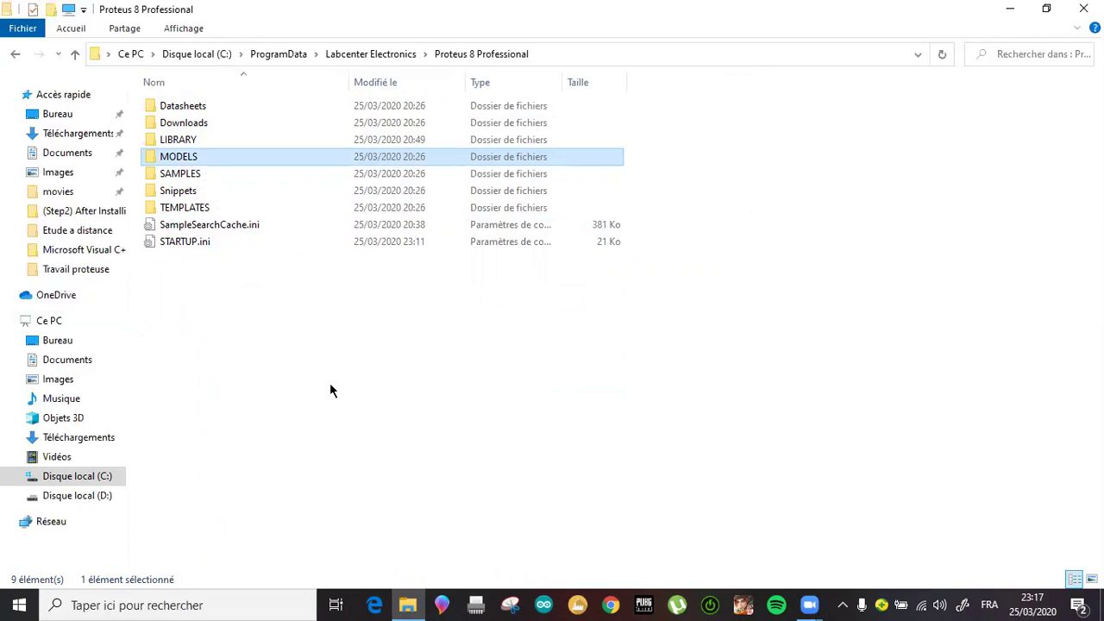
Step: Look through the files in the LIBRARY folder of Proteus 8 Professional and return to the parent folder
{"action": "double_click", "coordinate": [162, 140]}
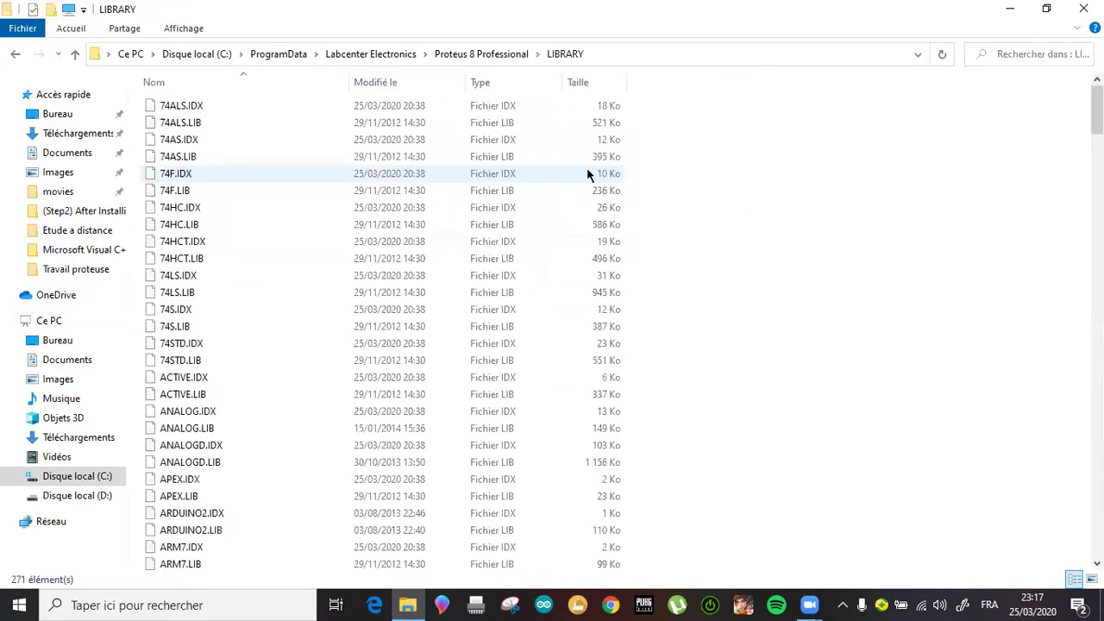
{"action": "scroll", "coordinate": [261, 351], "scroll_direction": "down", "scroll_amount": 15}
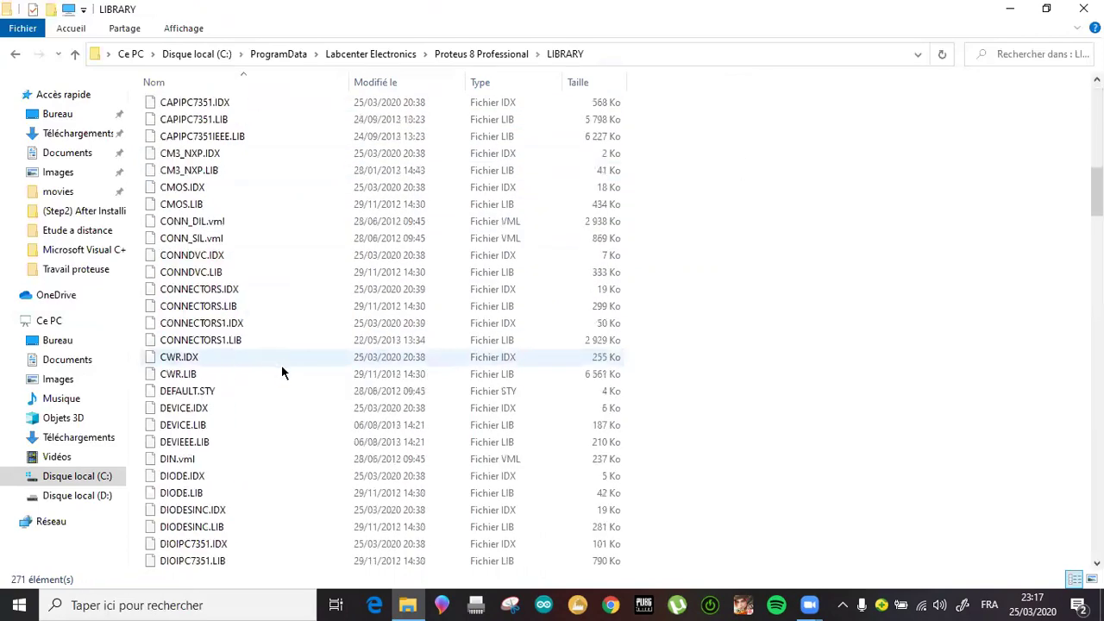
{"action": "scroll", "coordinate": [281, 367], "scroll_direction": "up", "scroll_amount": 15}
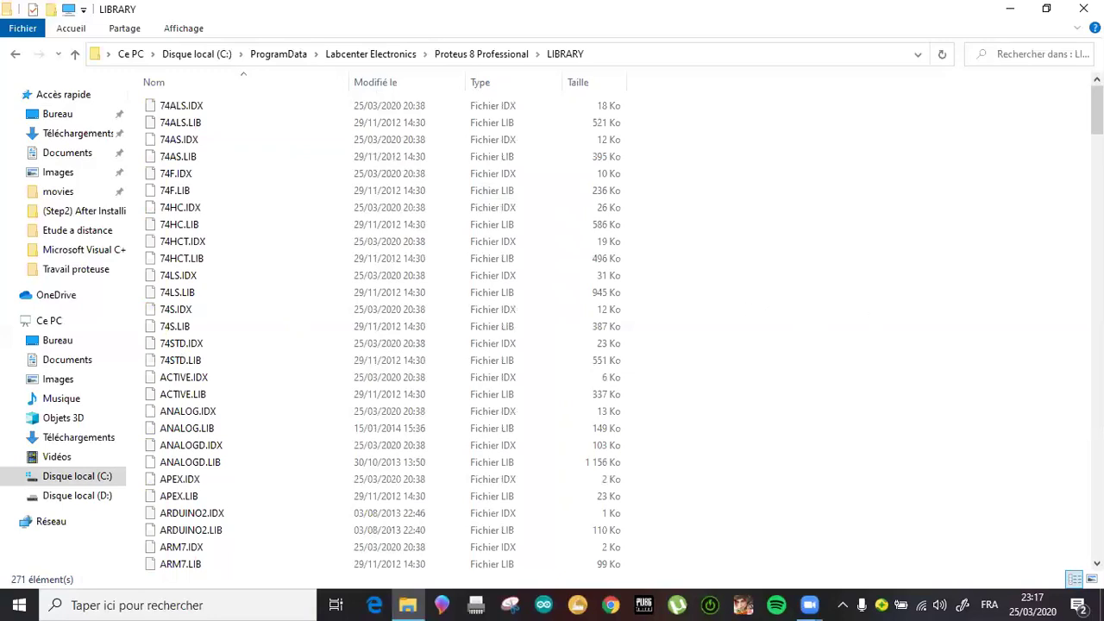
{"action": "key", "text": "BackSpace"}
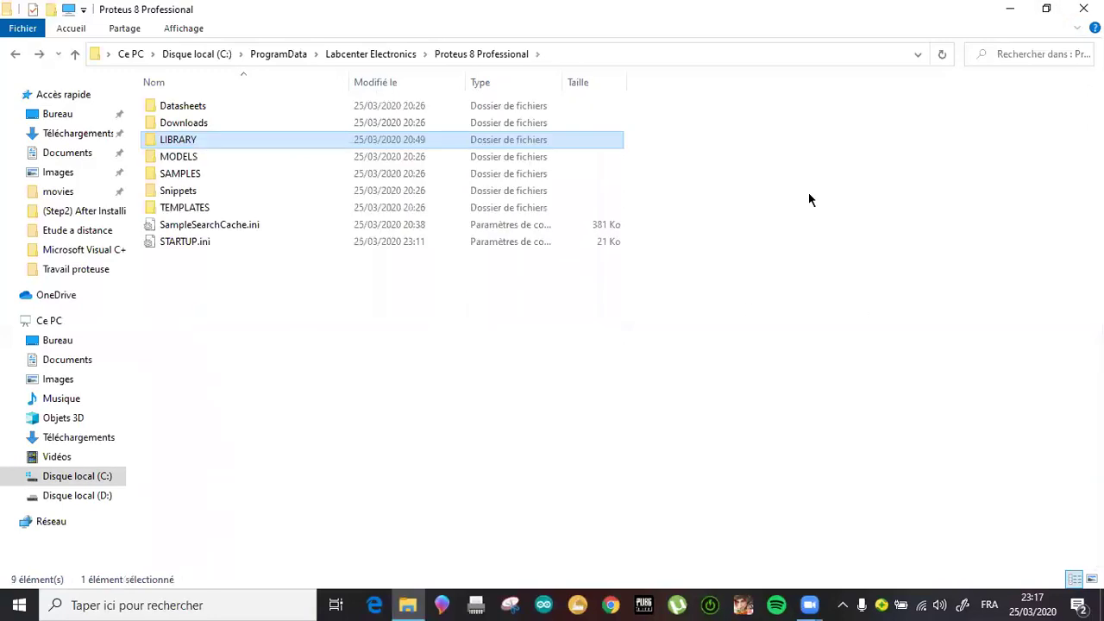
Step: Return to the Travail proteuse folder and extract Arduino Proteus Library.rar into its own Arduino Proteus Library folder
{"action": "key", "text": "BackSpace"}
{"action": "key", "text": "BackSpace"}
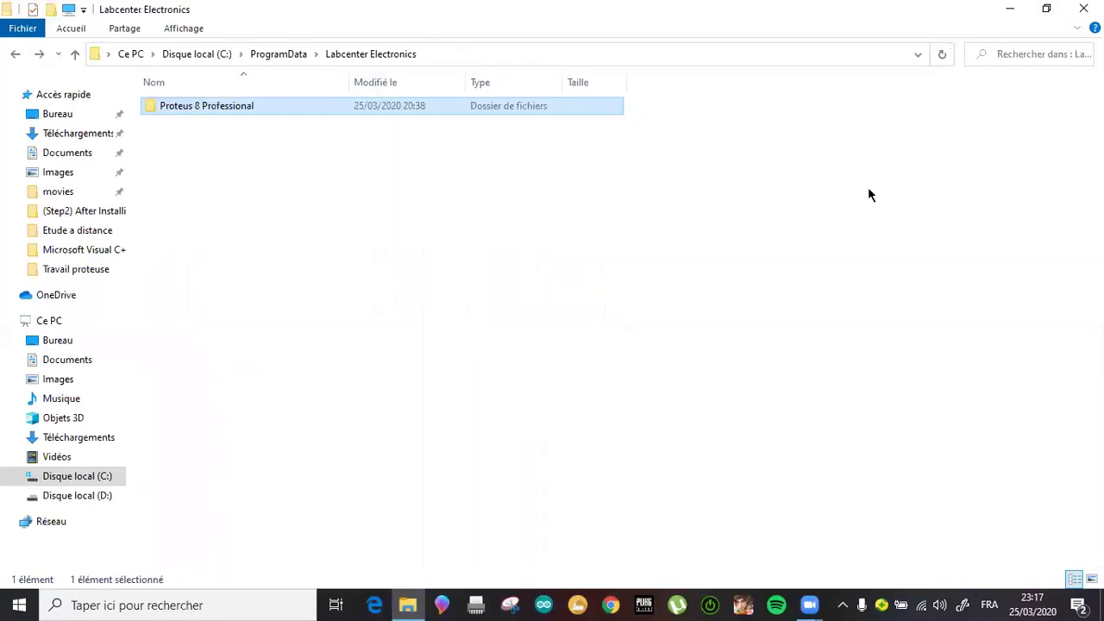
{"action": "key", "text": "BackSpace"}
{"action": "key", "text": "BackSpace"}
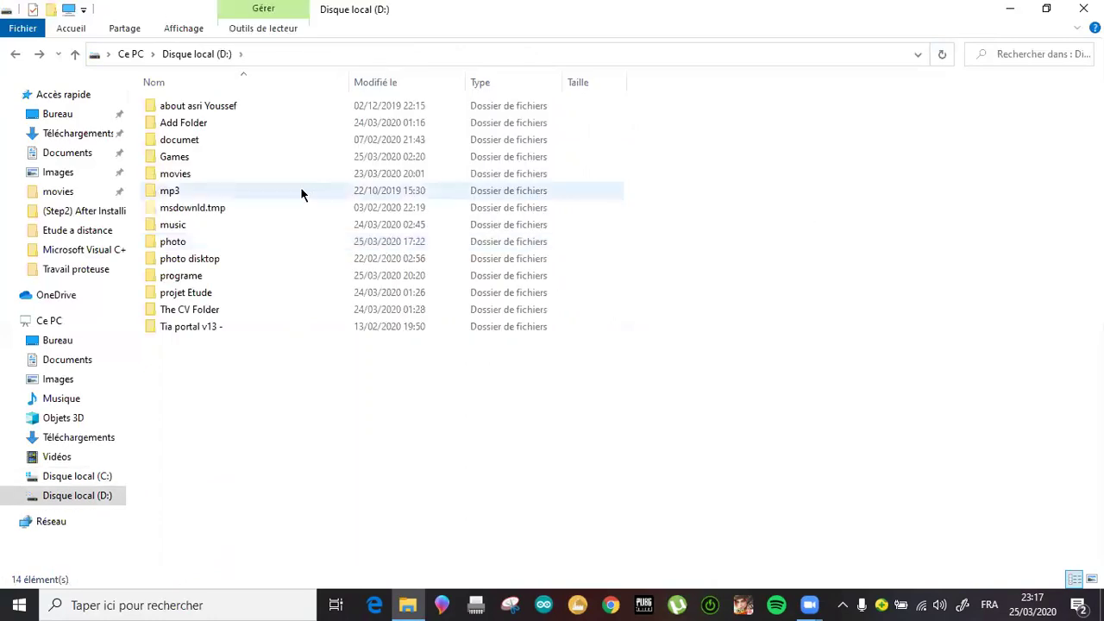
{"action": "key", "text": "BackSpace"}
{"action": "key", "text": "BackSpace"}
{"action": "key", "text": "BackSpace"}
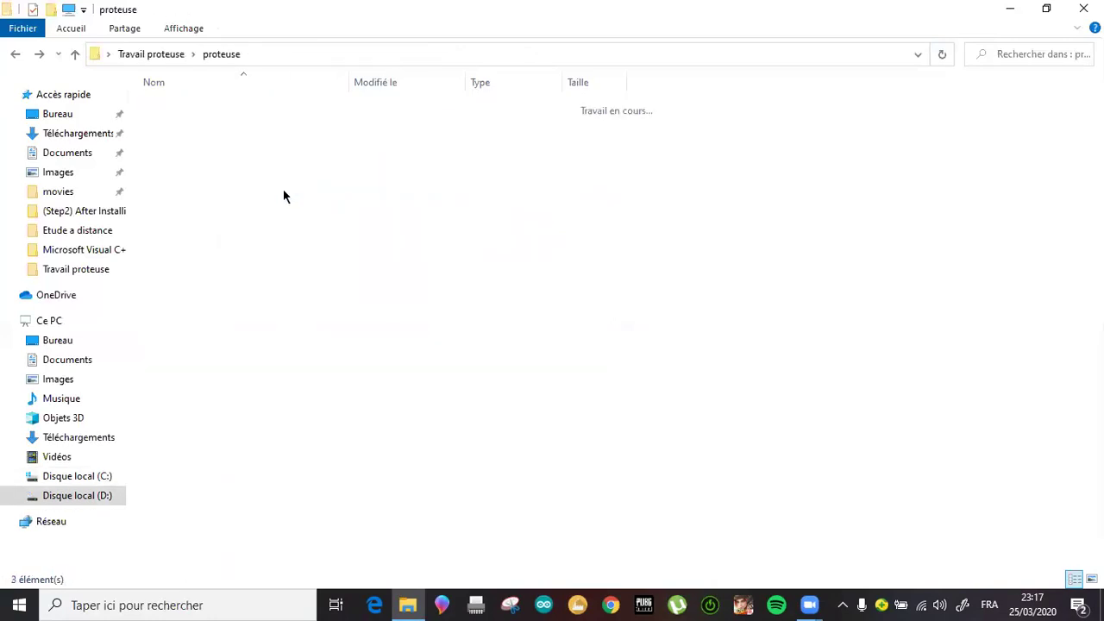
{"action": "key", "text": "BackSpace"}
{"action": "left_click", "coordinate": [179, 128]}
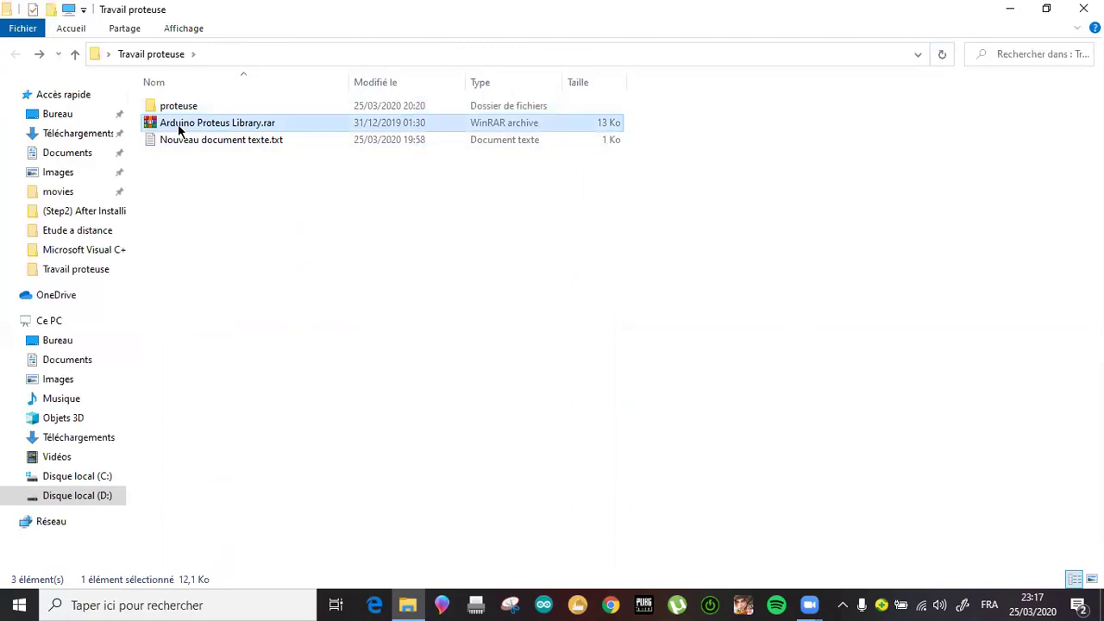
{"action": "right_click", "coordinate": [214, 128]}
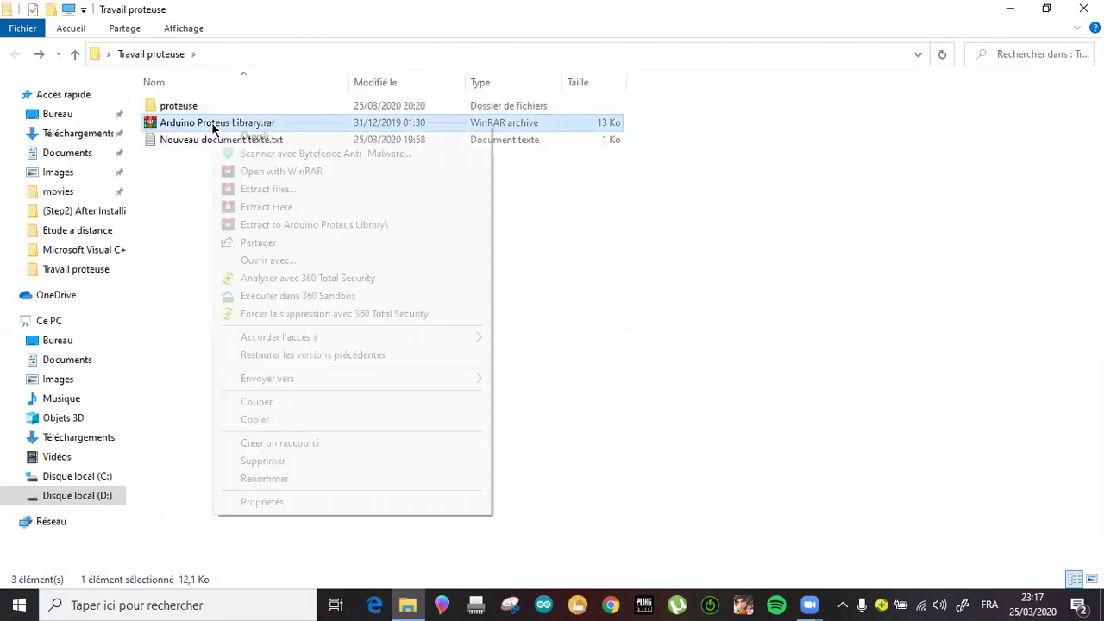
{"action": "left_click", "coordinate": [285, 222]}
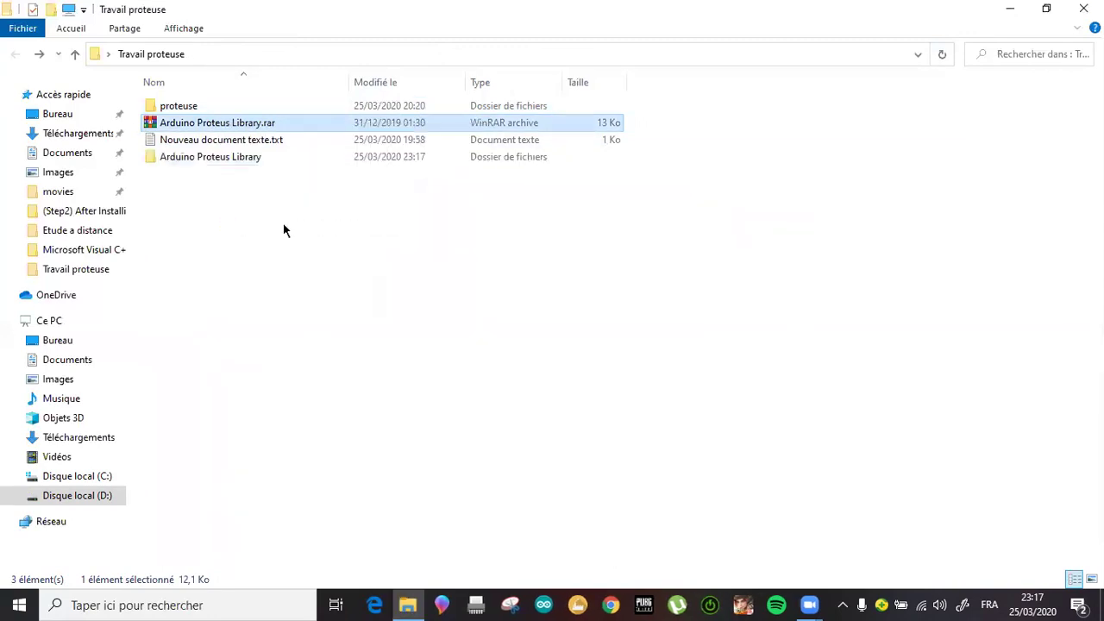
Step: Open the inner Arduino Proteus Library folder and point out the ARDUINO2.IDX and ARDUINO2.LIB files
{"action": "left_click", "coordinate": [216, 159]}
{"action": "double_click", "coordinate": [216, 160]}
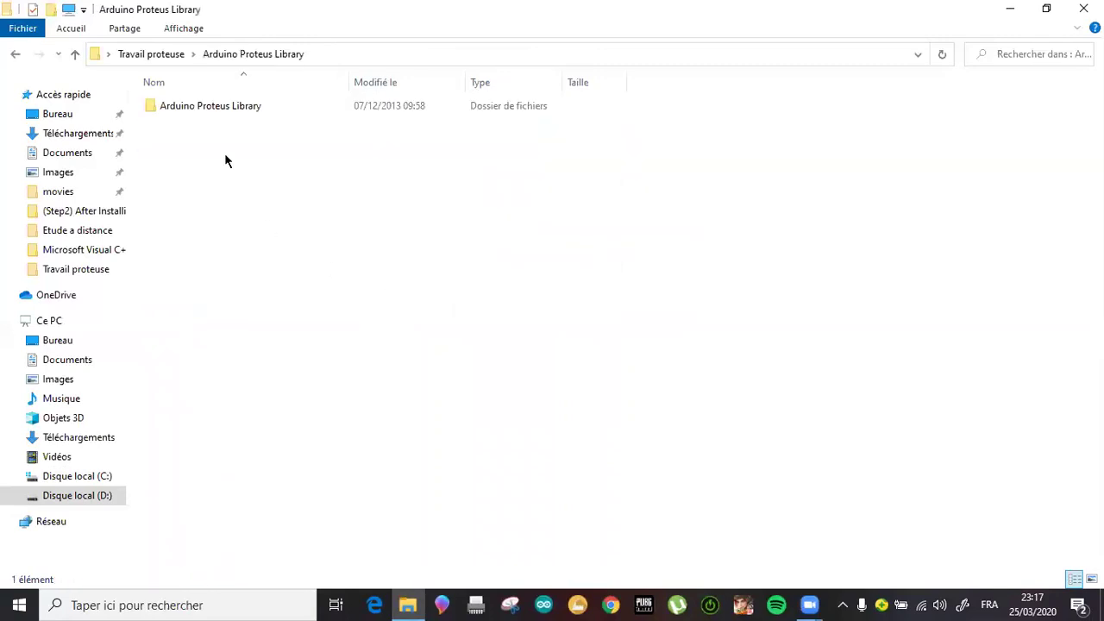
{"action": "left_click", "coordinate": [190, 105]}
{"action": "key", "text": "Return"}
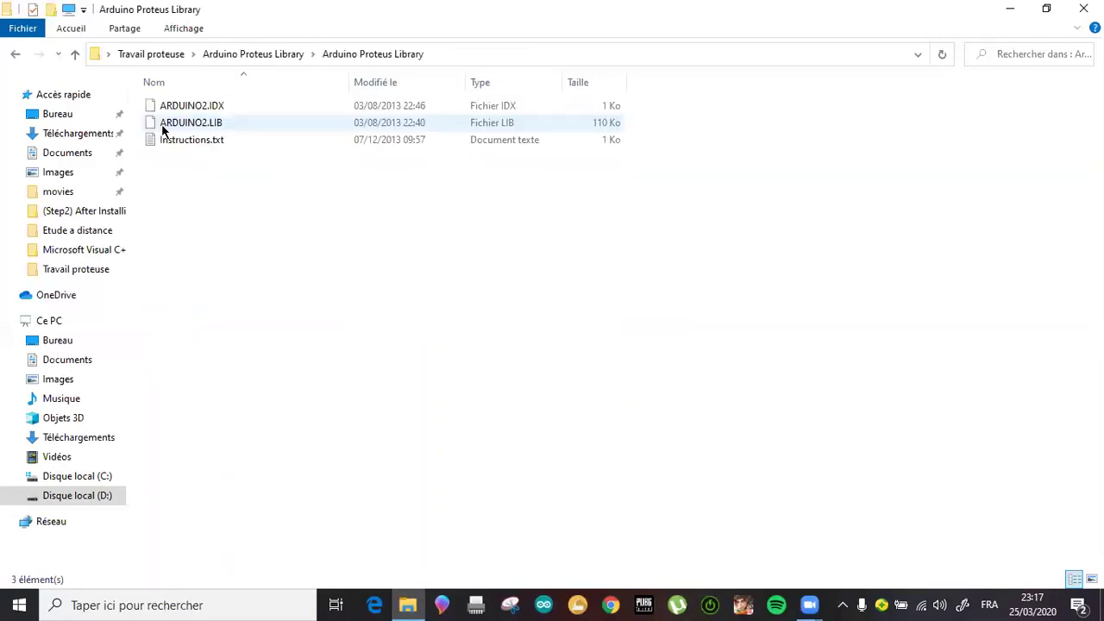
{"action": "left_click", "coordinate": [191, 112]}
{"action": "left_click", "coordinate": [192, 120]}
{"action": "left_click", "coordinate": [202, 109]}
{"action": "left_click", "coordinate": [197, 125]}
Step: Open Instructions.txt, widen its window to read where the Arduino library files belong, and close it
{"action": "left_click", "coordinate": [181, 140]}
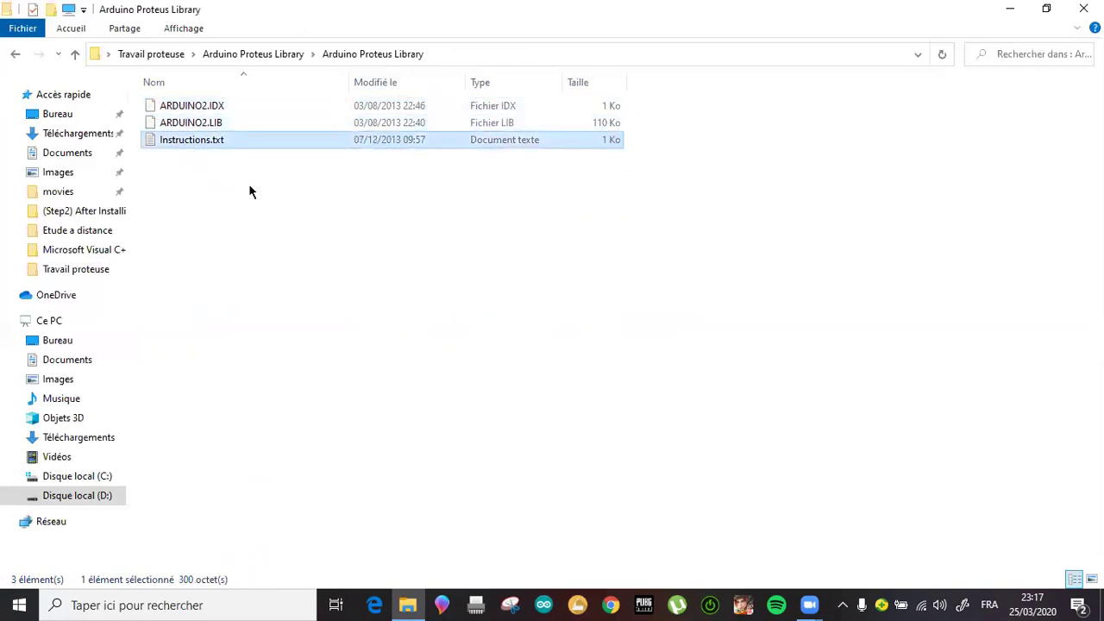
{"action": "double_click", "coordinate": [176, 142]}
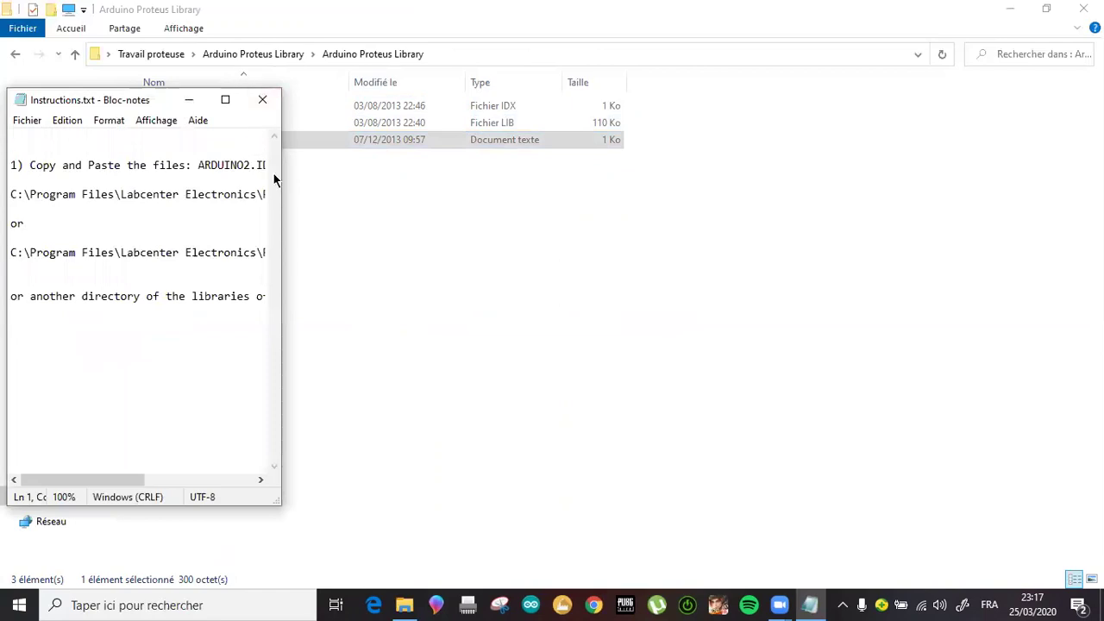
{"action": "left_click_drag", "start_coordinate": [733, 263], "coordinate": [730, 263]}
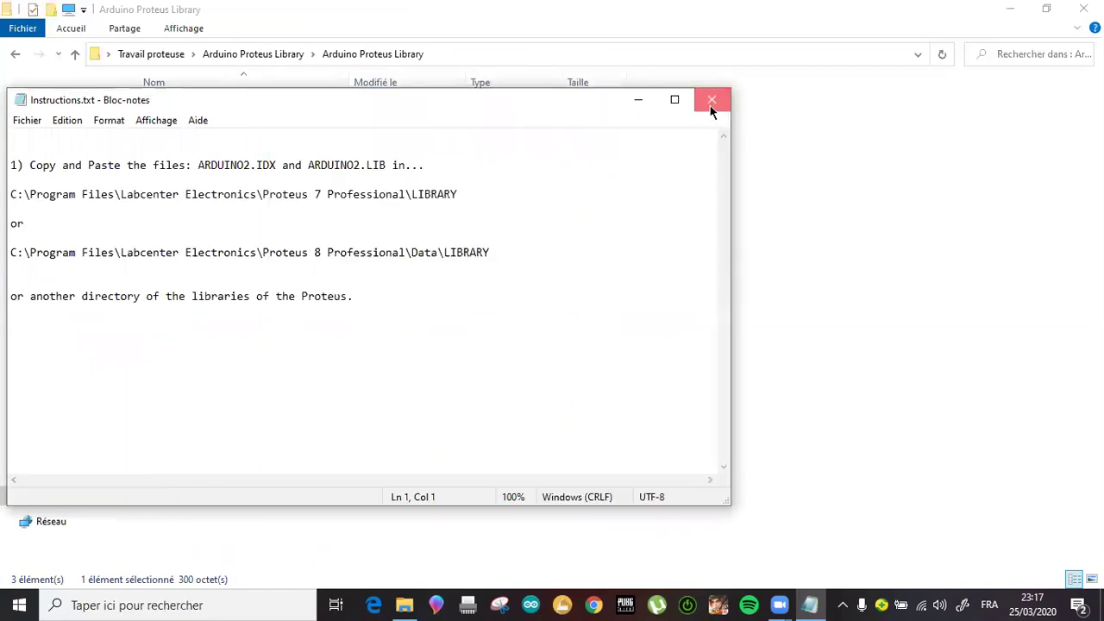
{"action": "left_click", "coordinate": [710, 105]}
Step: Copy both ARDUINO2.LIB and ARDUINO2.IDX from the Arduino Proteus Library folder
{"action": "left_click", "coordinate": [171, 122]}
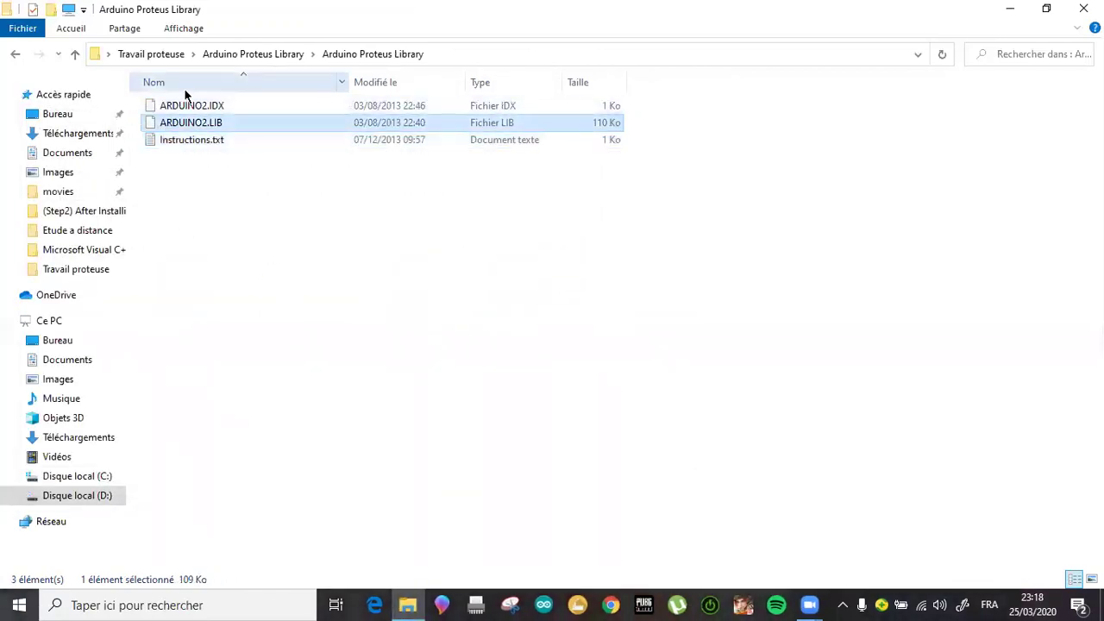
{"action": "left_click", "coordinate": [183, 106], "text": "ctrl"}
{"action": "right_click", "coordinate": [187, 121]}
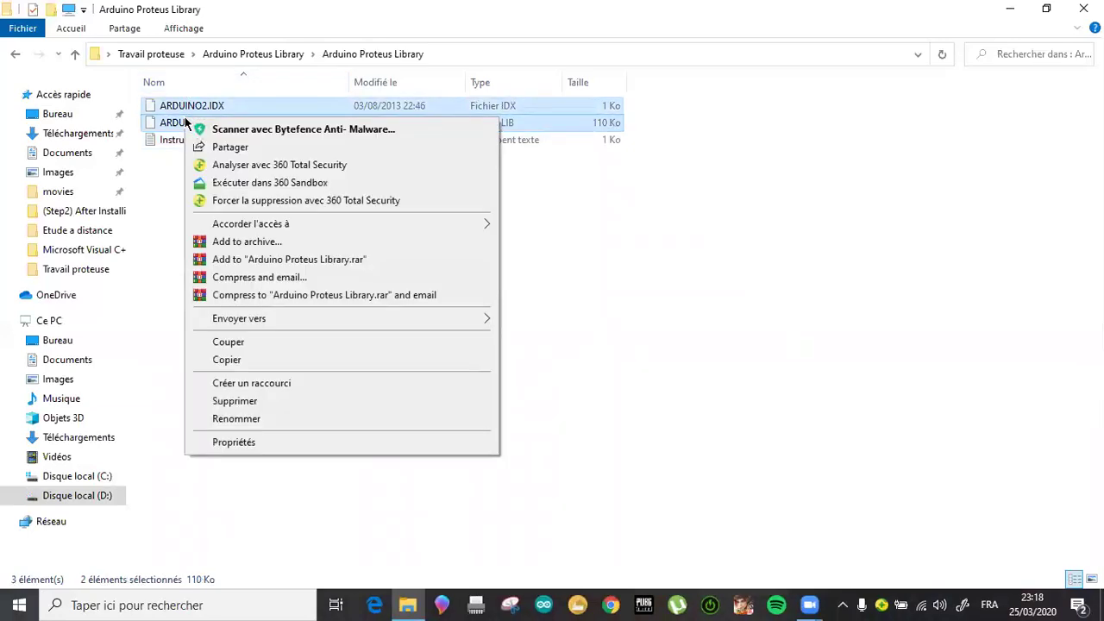
{"action": "left_click", "coordinate": [231, 359]}
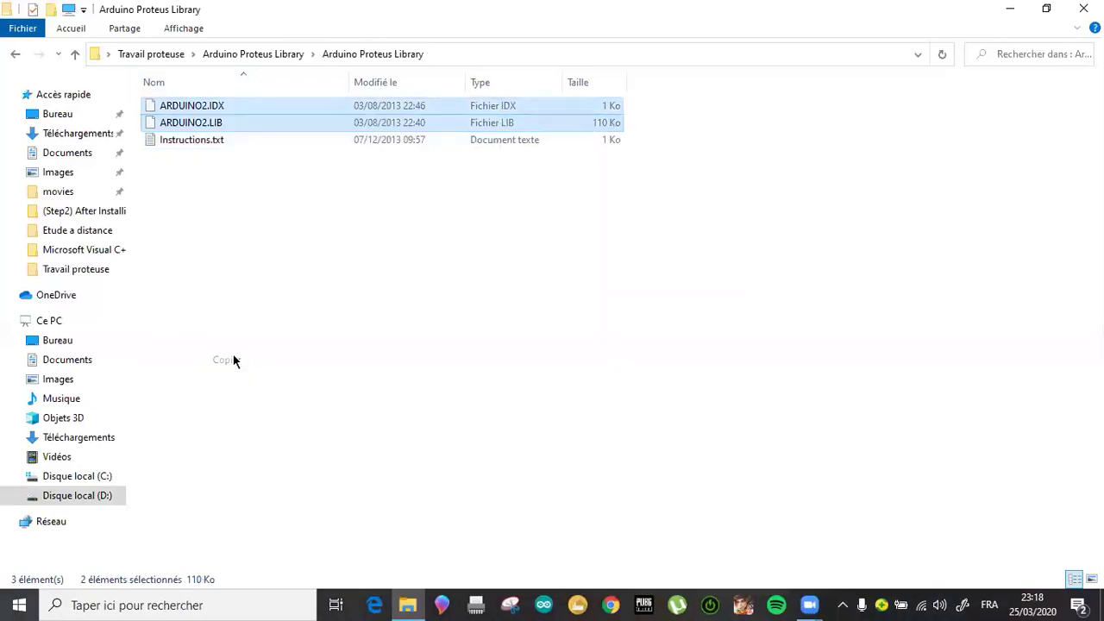
Step: Open the LIBRARY folder under C:\ProgramData\Labcenter Electronics\Proteus 8 Professional
{"action": "left_click", "coordinate": [87, 479]}
{"action": "left_click", "coordinate": [213, 191]}
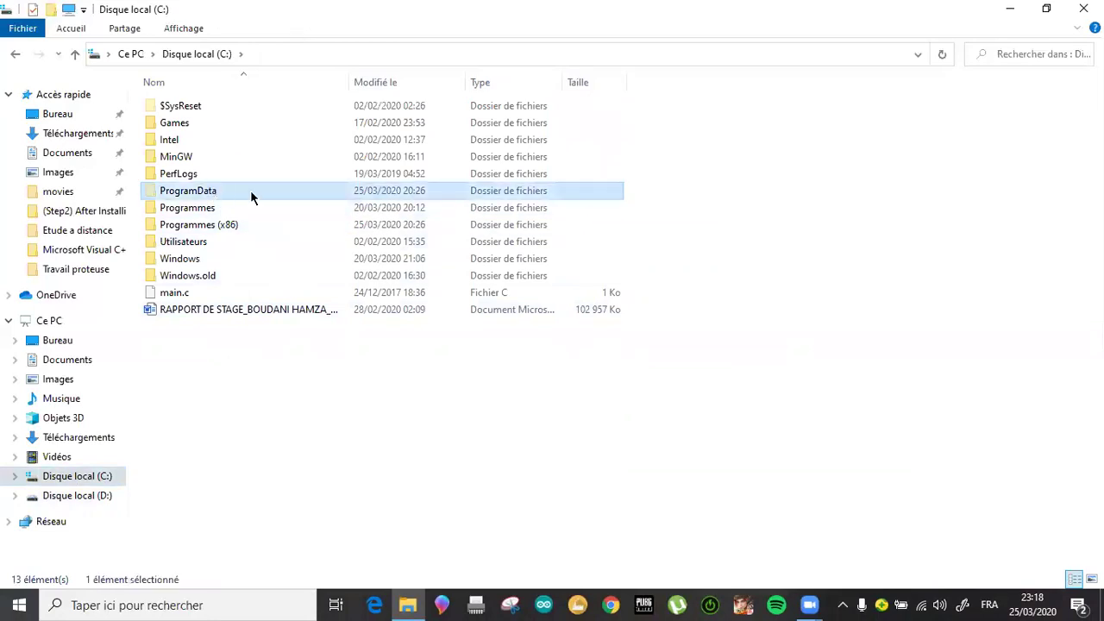
{"action": "double_click", "coordinate": [250, 190]}
{"action": "double_click", "coordinate": [241, 365]}
{"action": "double_click", "coordinate": [224, 111]}
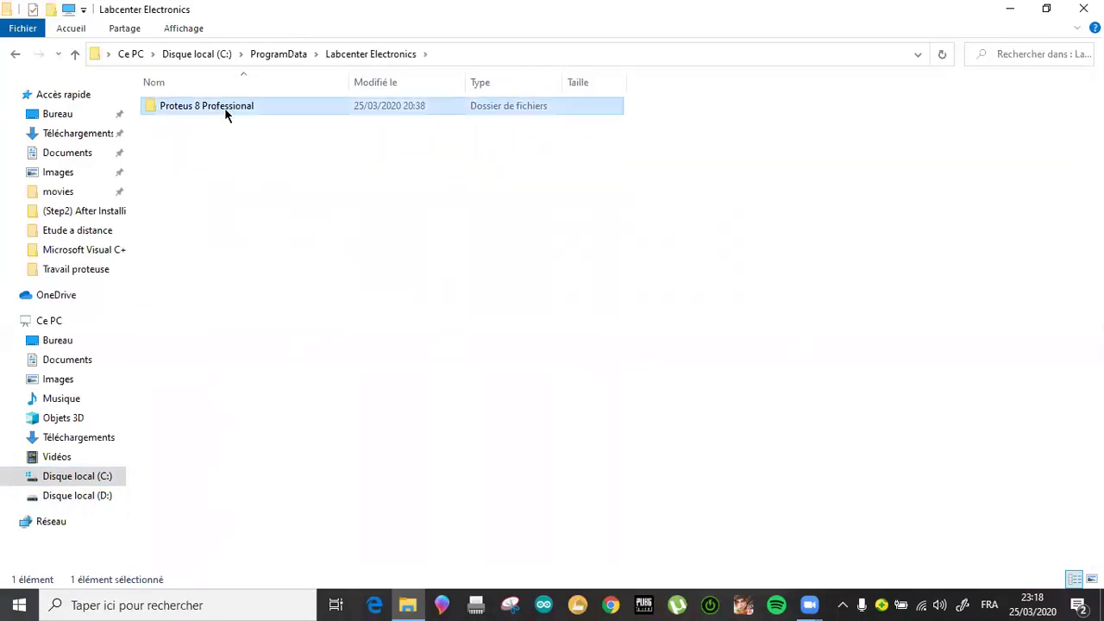
{"action": "double_click", "coordinate": [699, 218]}
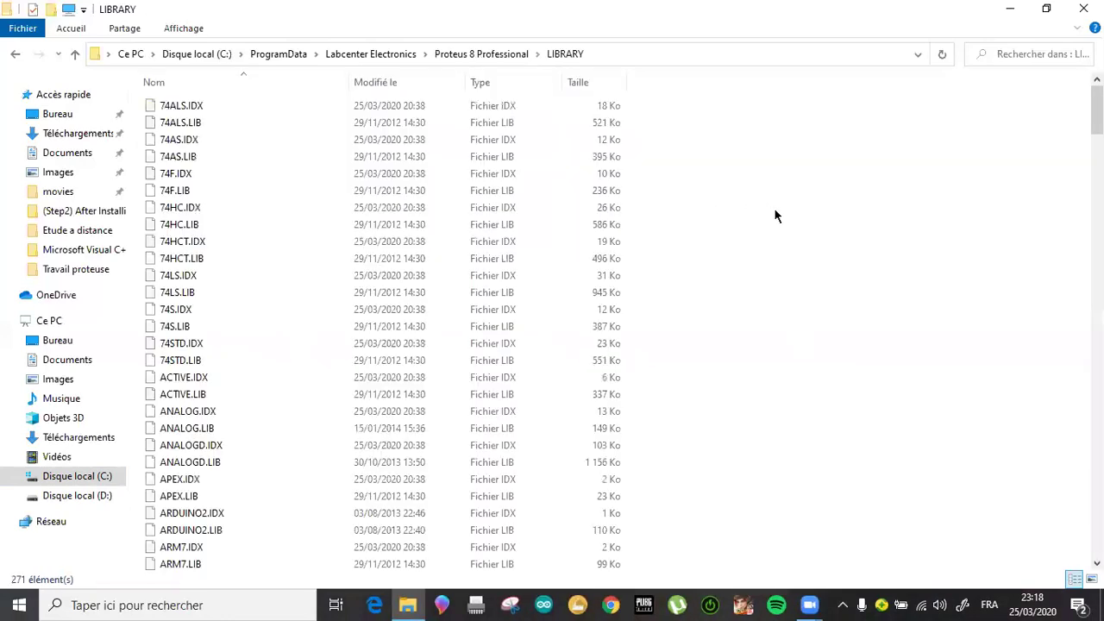
Step: Paste the copied ARDUINO2.IDX and ARDUINO2.LIB files into LIBRARY, replacing the files of the same name, and close the folder window
{"action": "key", "text": "ctrl+v"}
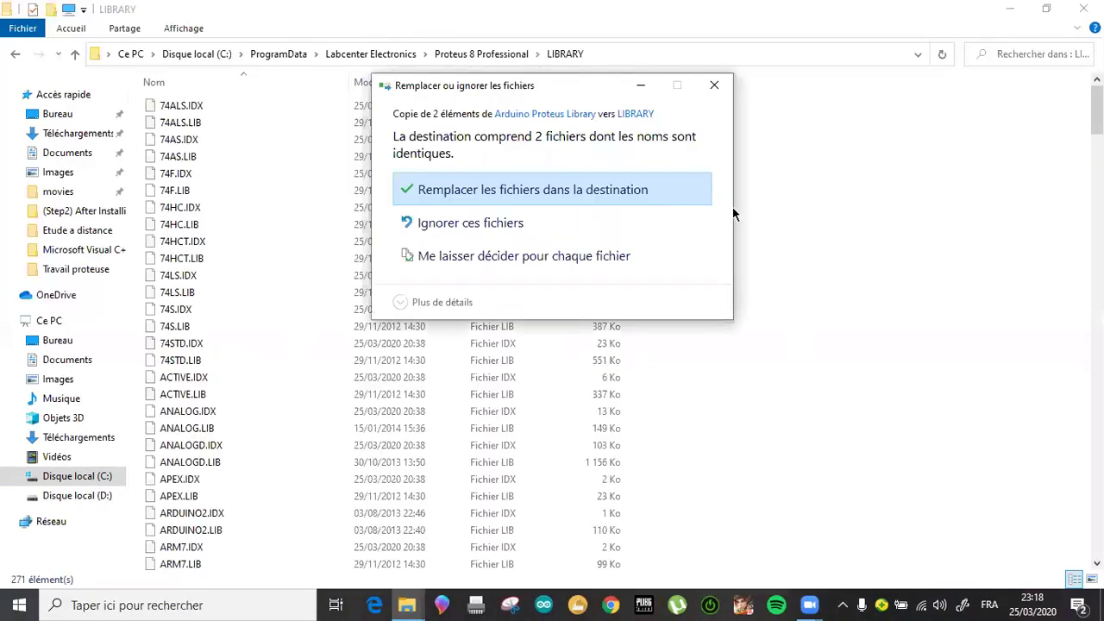
{"action": "left_click", "coordinate": [696, 203]}
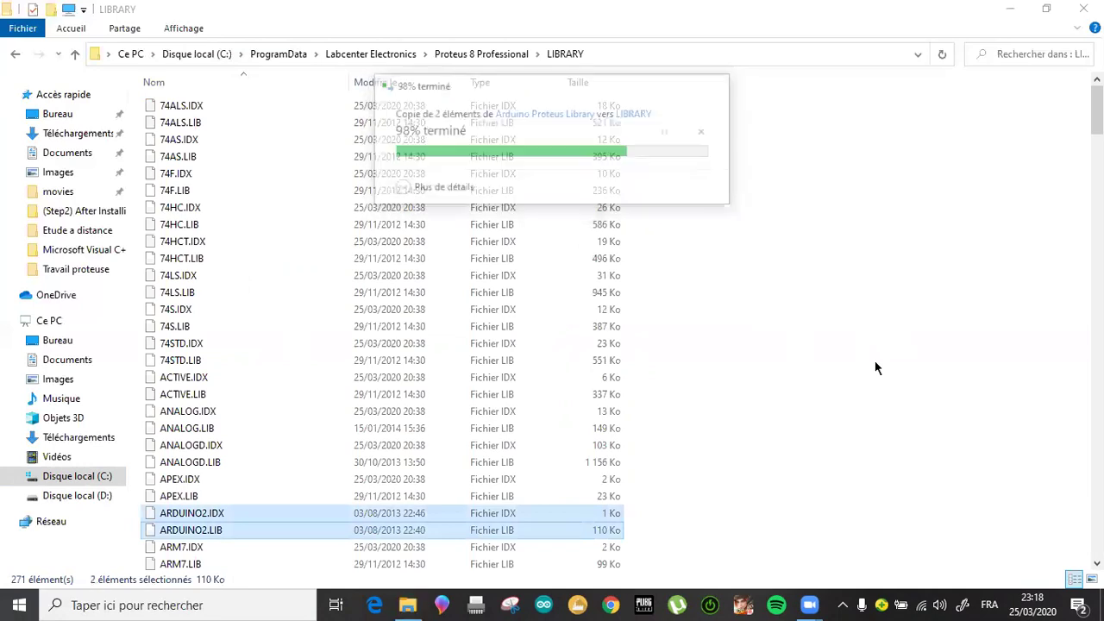
{"action": "left_click", "coordinate": [907, 426]}
{"action": "left_click", "coordinate": [1083, 8]}
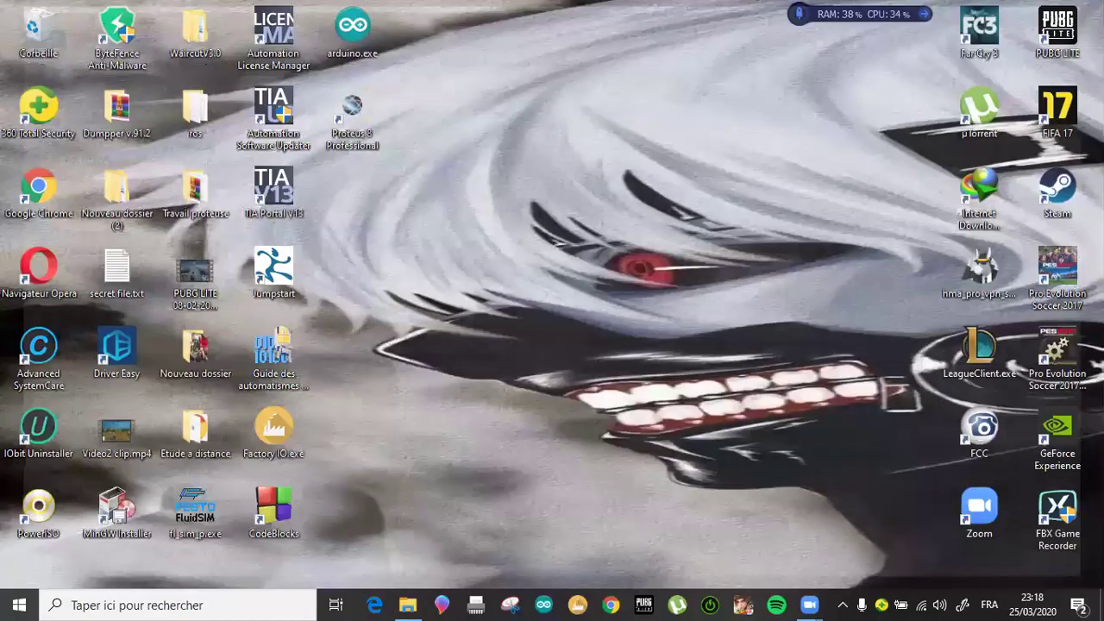
Step: Advance the desktop wallpaper to the next background image twice
{"action": "right_click", "coordinate": [508, 343]}
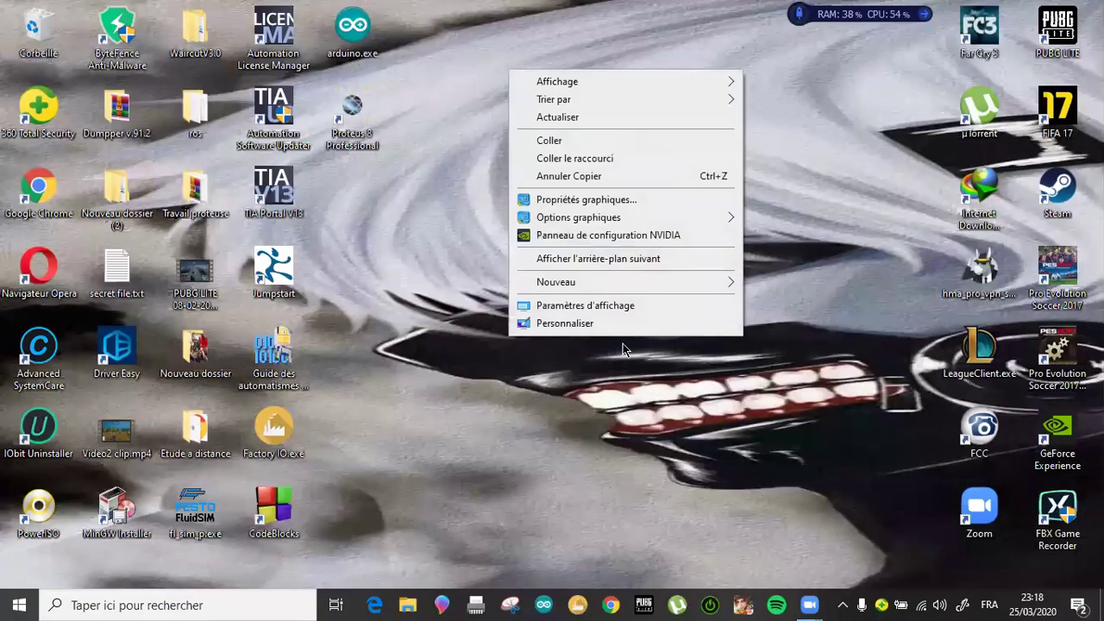
{"action": "left_click", "coordinate": [684, 264]}
{"action": "right_click", "coordinate": [630, 335]}
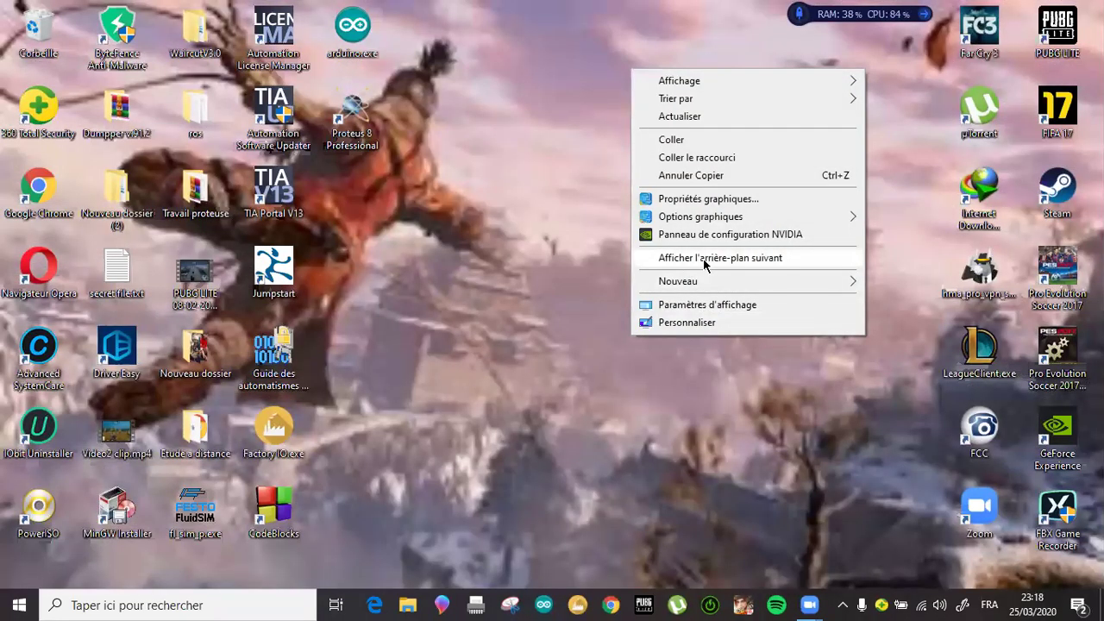
{"action": "left_click", "coordinate": [703, 261]}
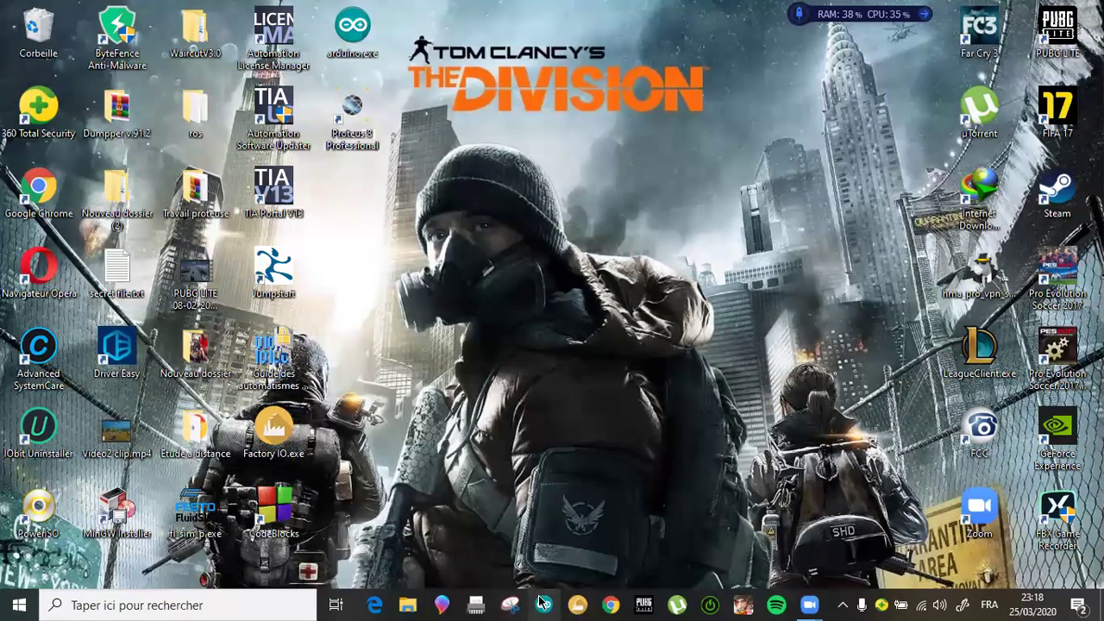
Step: Launch Proteus 8 Professional without recovering the autosaved project and open Schematic Capture
{"action": "double_click", "coordinate": [343, 148]}
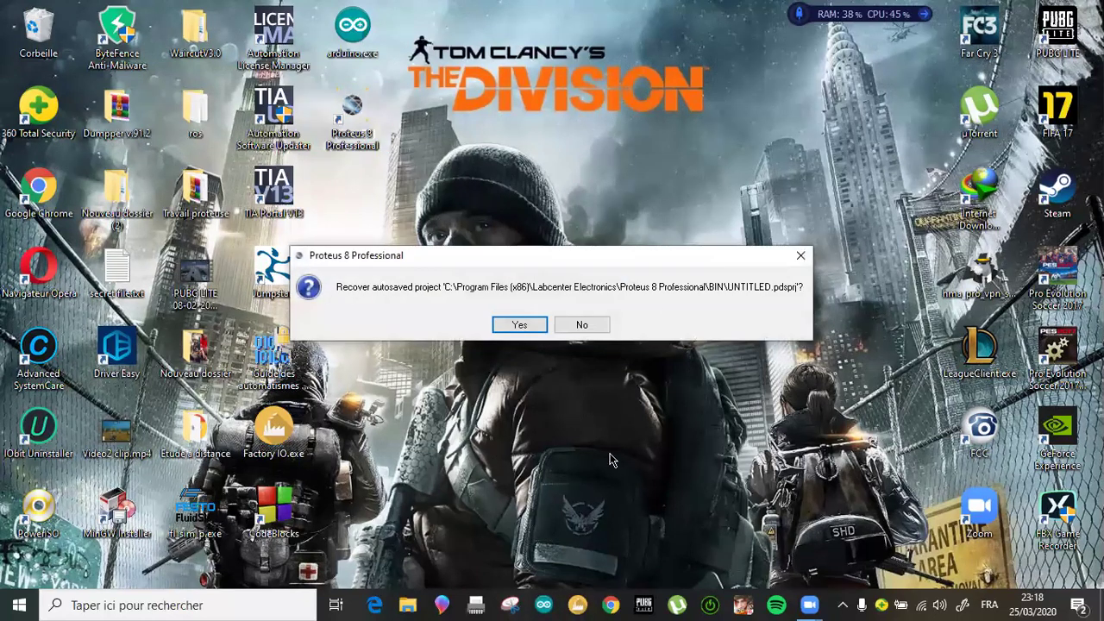
{"action": "left_click", "coordinate": [574, 326]}
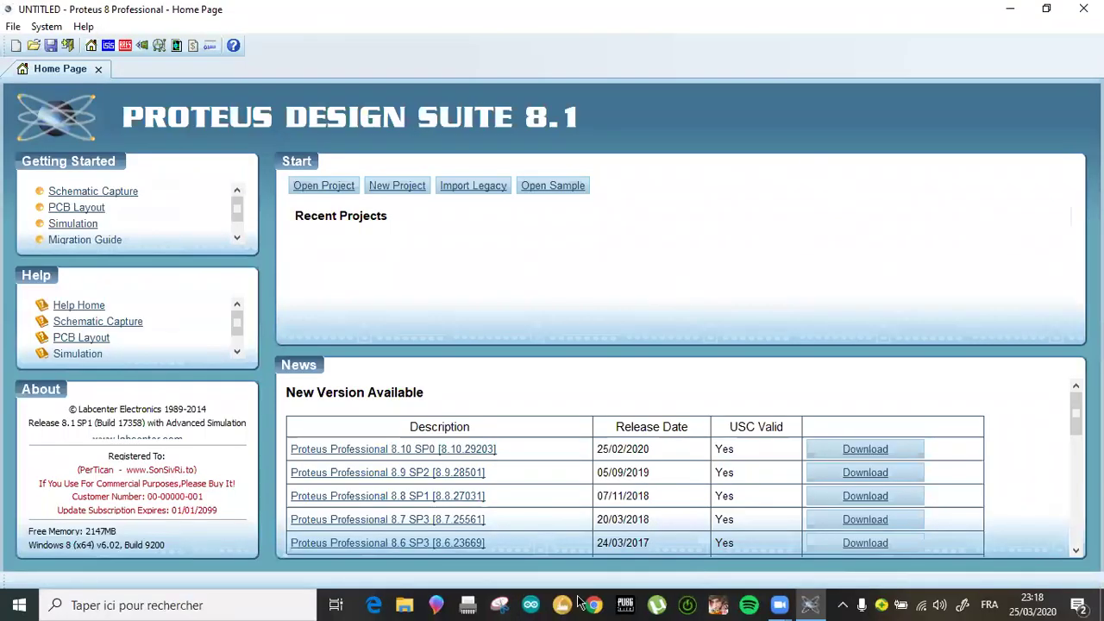
{"action": "left_click", "coordinate": [108, 45]}
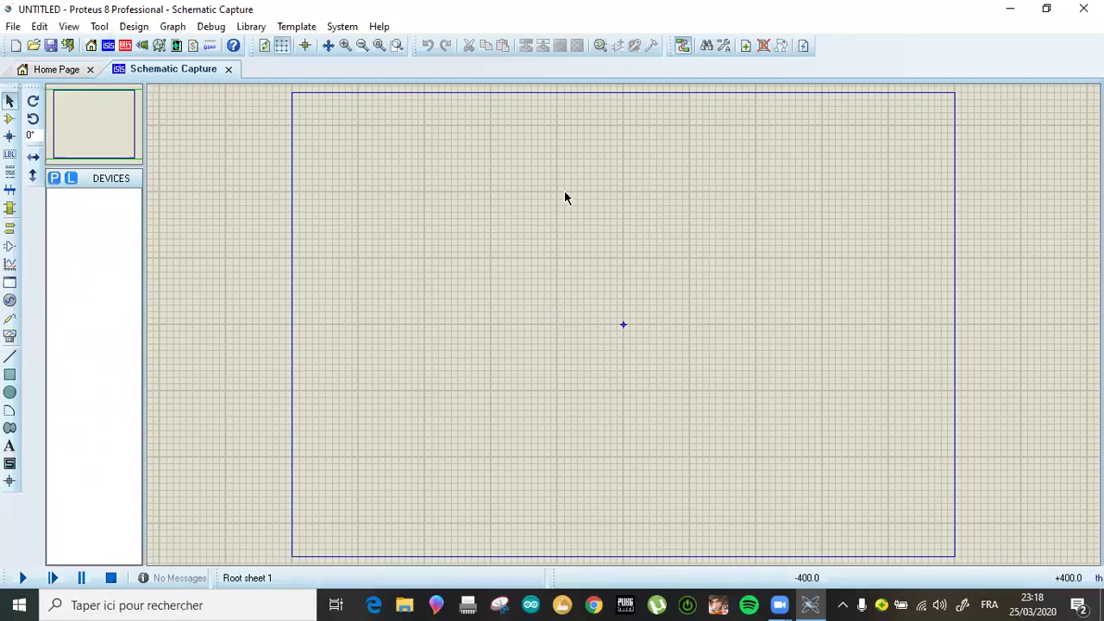
Step: Examine the empty schematic sheet's bounds by zooming in and out and moving the visible area with the overview
{"action": "left_click_drag", "start_coordinate": [314, 115], "coordinate": [946, 565]}
{"action": "key", "text": "F6"}
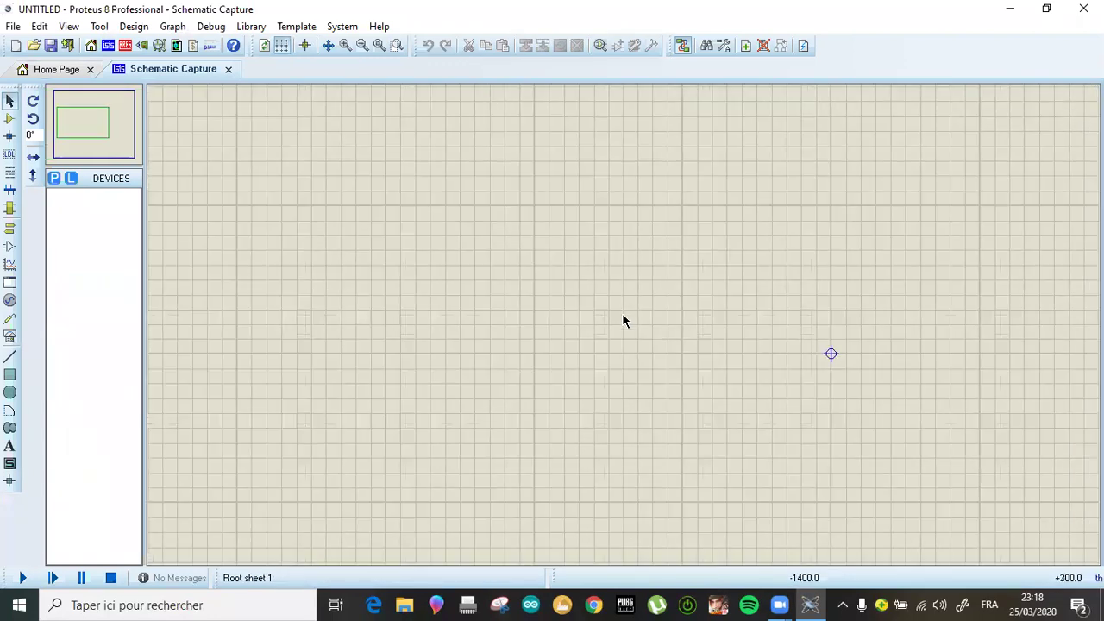
{"action": "key", "text": "F7"}
{"action": "key", "text": "F6"}
{"action": "key", "text": "F7"}
{"action": "key", "text": "F7"}
{"action": "key", "text": "F6"}
{"action": "left_click", "coordinate": [81, 115]}
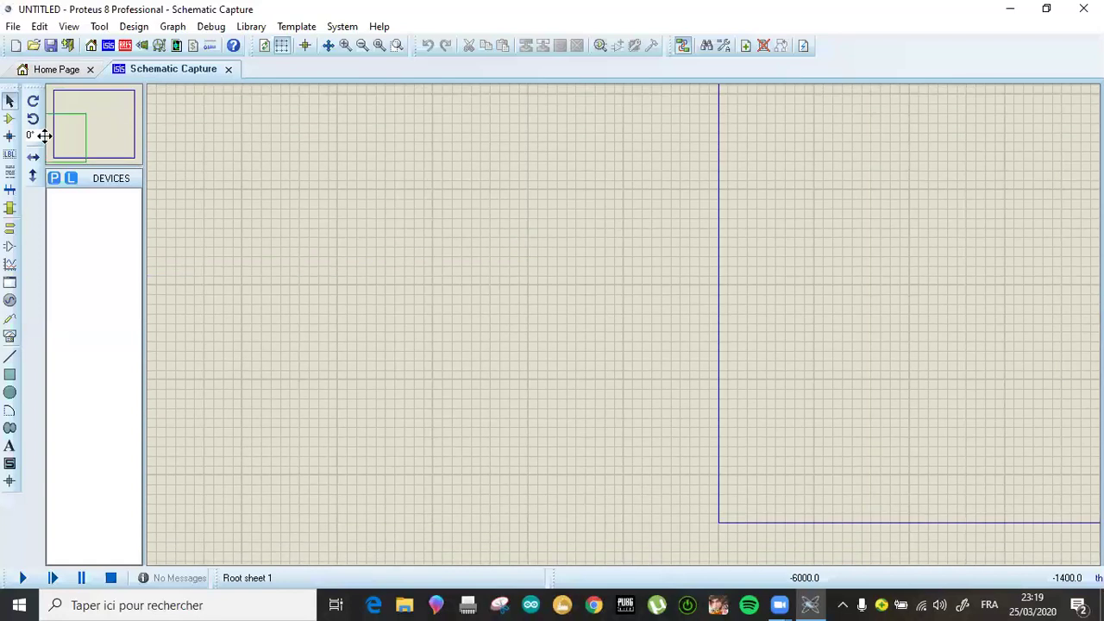
{"action": "left_click", "coordinate": [86, 123]}
Step: Open the Pick Devices dialog from the empty device list and search for ARDUINO
{"action": "left_click", "coordinate": [95, 215]}
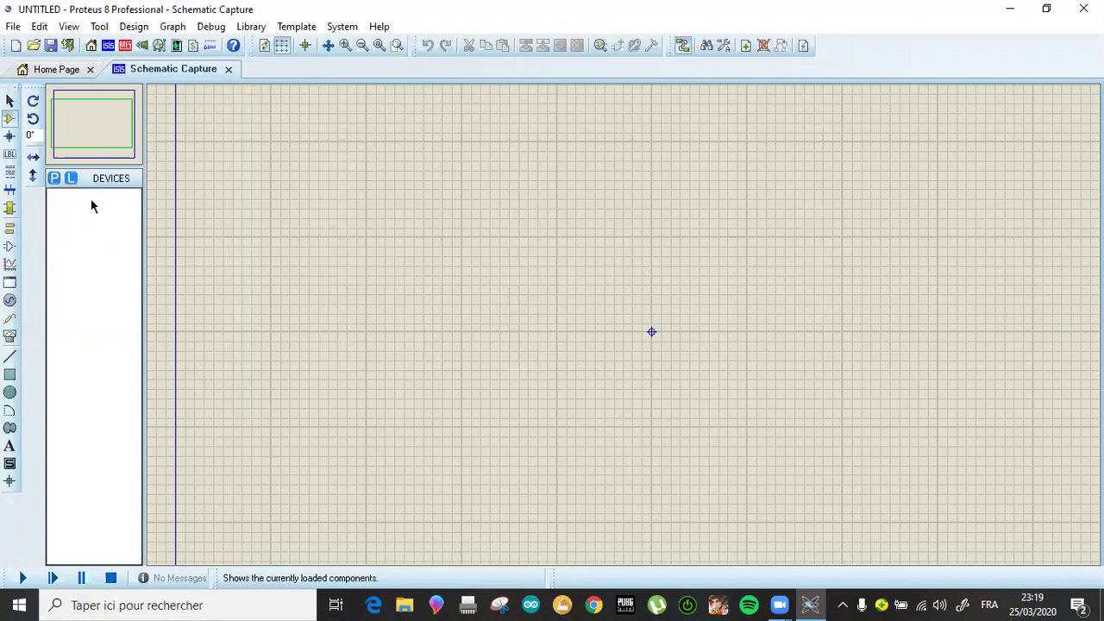
{"action": "double_click", "coordinate": [93, 206]}
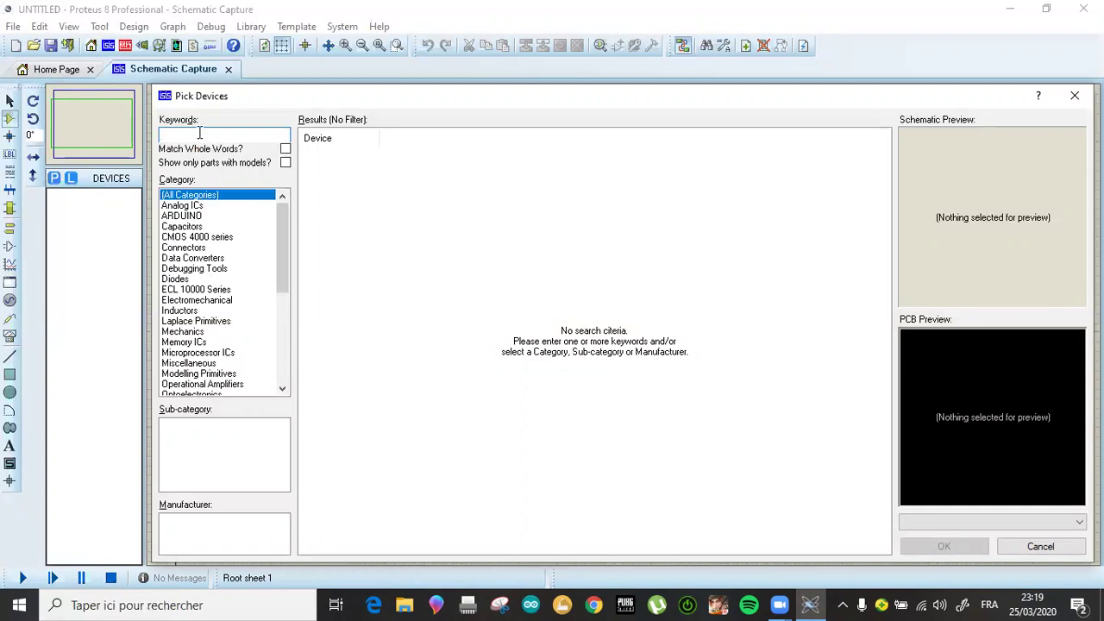
{"action": "type", "text": "ARDUINO"}
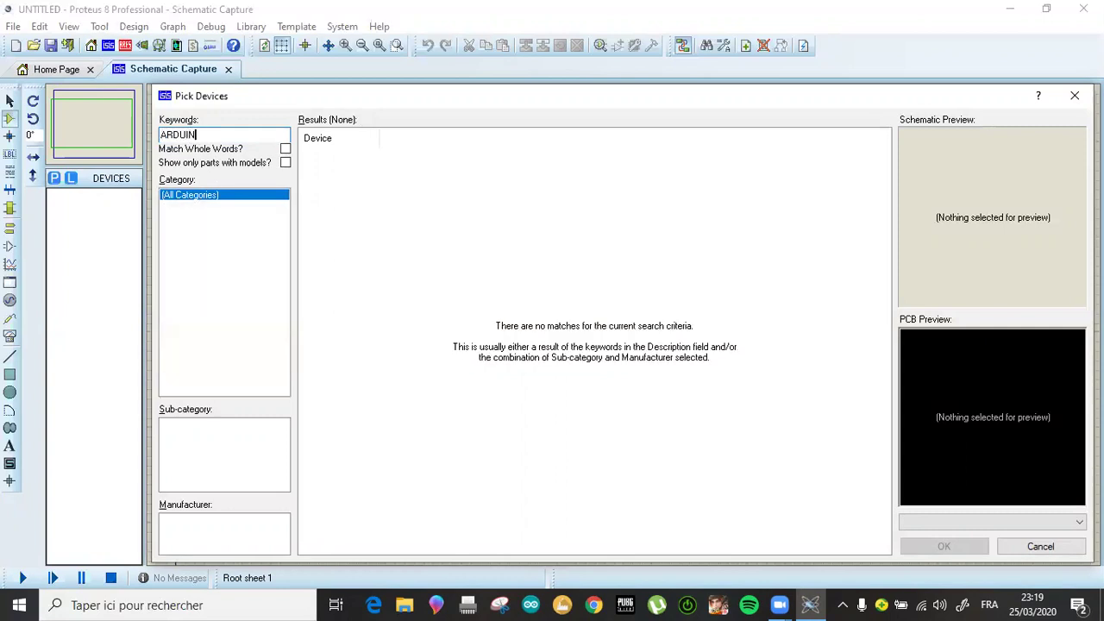
Step: Preview each device of the ARDUINO2 library in the search results, from SIMULINO LILYPAD to the ultrasonic sensor
{"action": "left_click", "coordinate": [398, 157]}
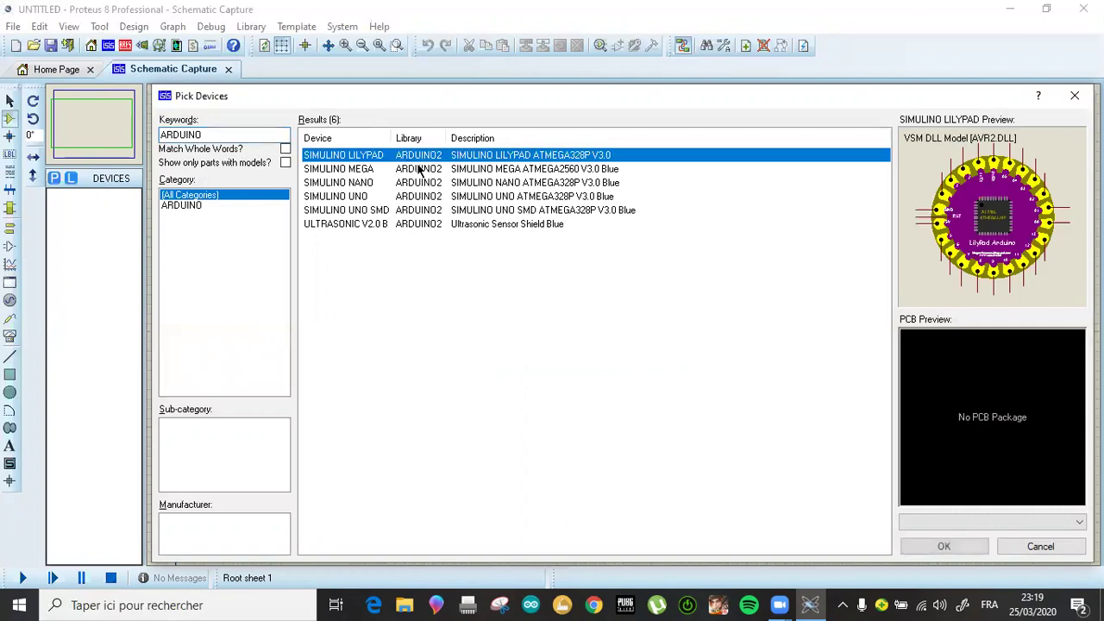
{"action": "left_click", "coordinate": [421, 170]}
{"action": "left_click", "coordinate": [421, 183]}
{"action": "left_click", "coordinate": [424, 197]}
{"action": "left_click", "coordinate": [424, 211]}
{"action": "left_click", "coordinate": [420, 224]}
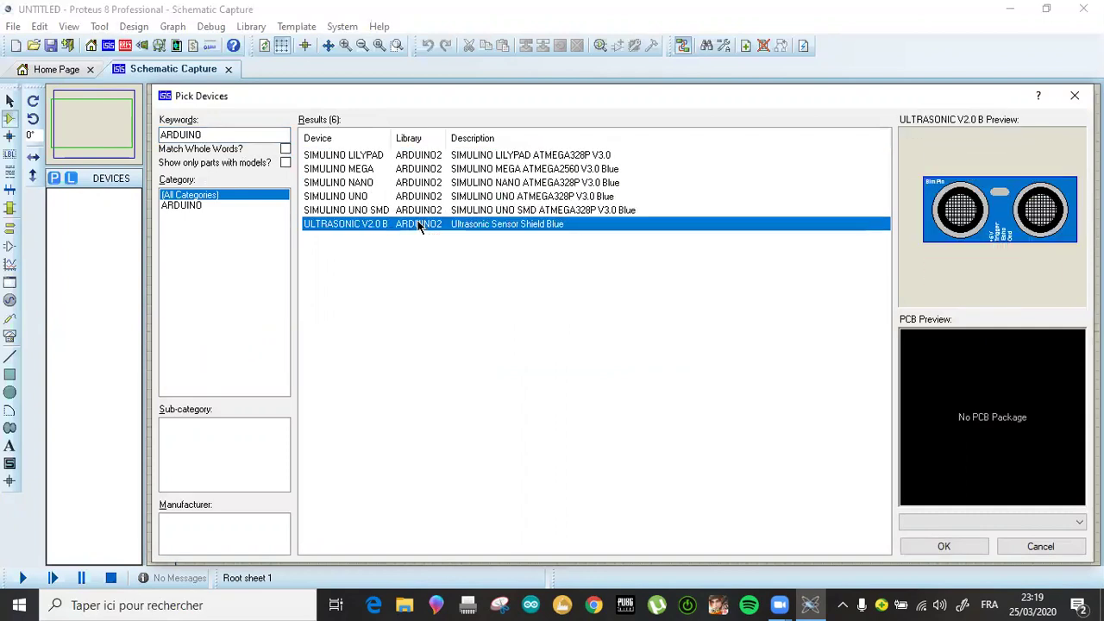
Step: Add the SIMULINO UNO board from the search results to the project's device list
{"action": "left_click", "coordinate": [383, 156]}
{"action": "left_click", "coordinate": [401, 169]}
{"action": "left_click", "coordinate": [429, 183]}
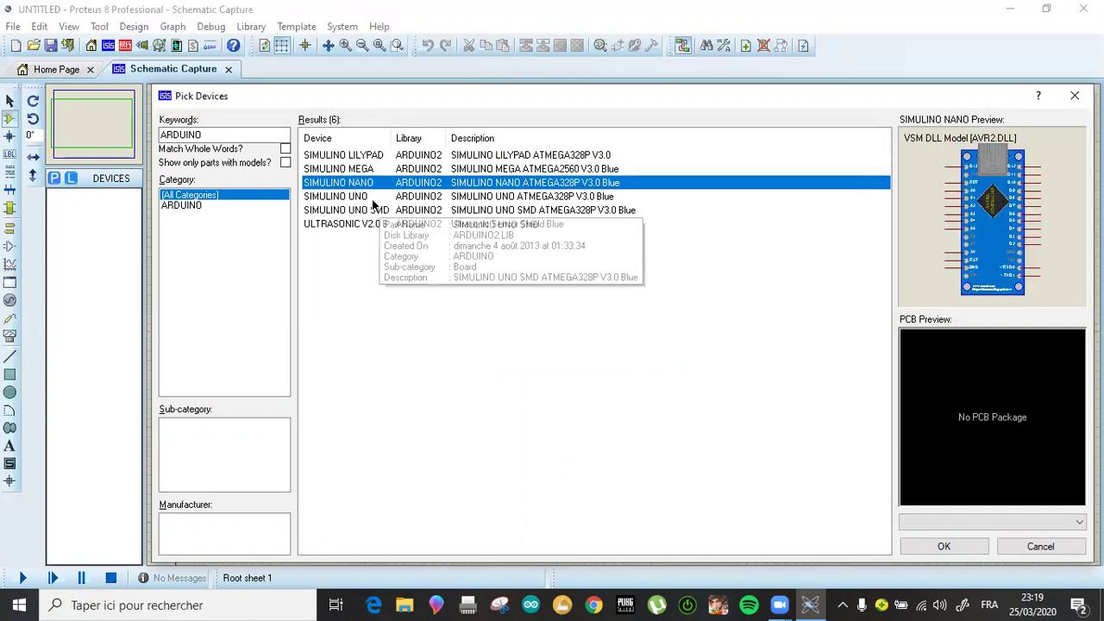
{"action": "left_click", "coordinate": [413, 197]}
{"action": "double_click", "coordinate": [413, 198]}
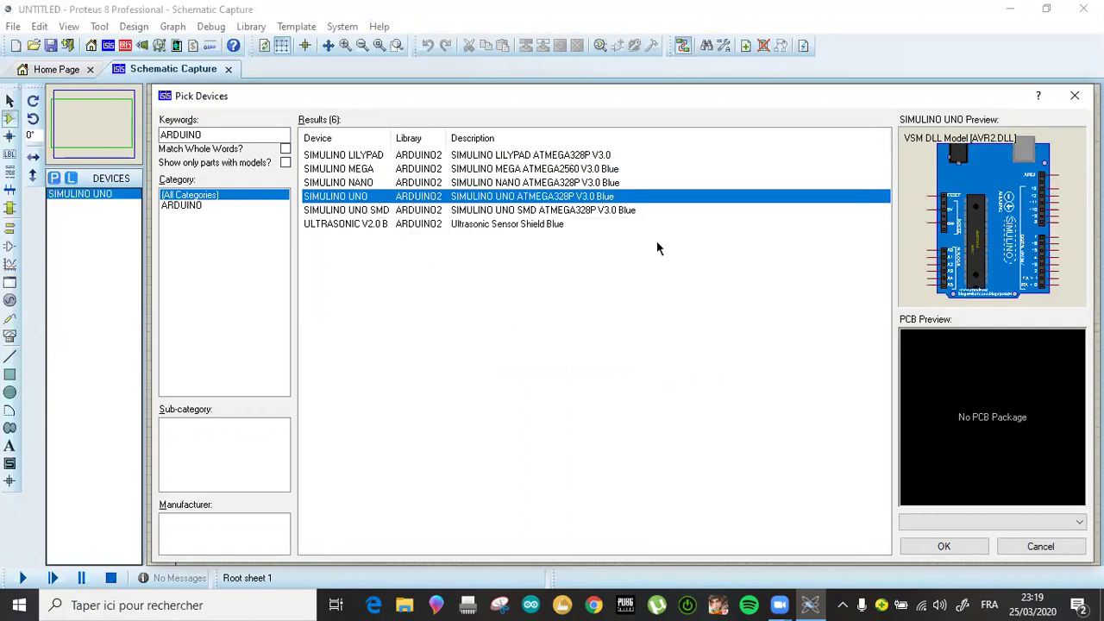
Step: Search the device libraries for LED RED and add LED-BIRG to the device list
{"action": "left_click", "coordinate": [221, 135]}
{"action": "type", "text": "LED"}
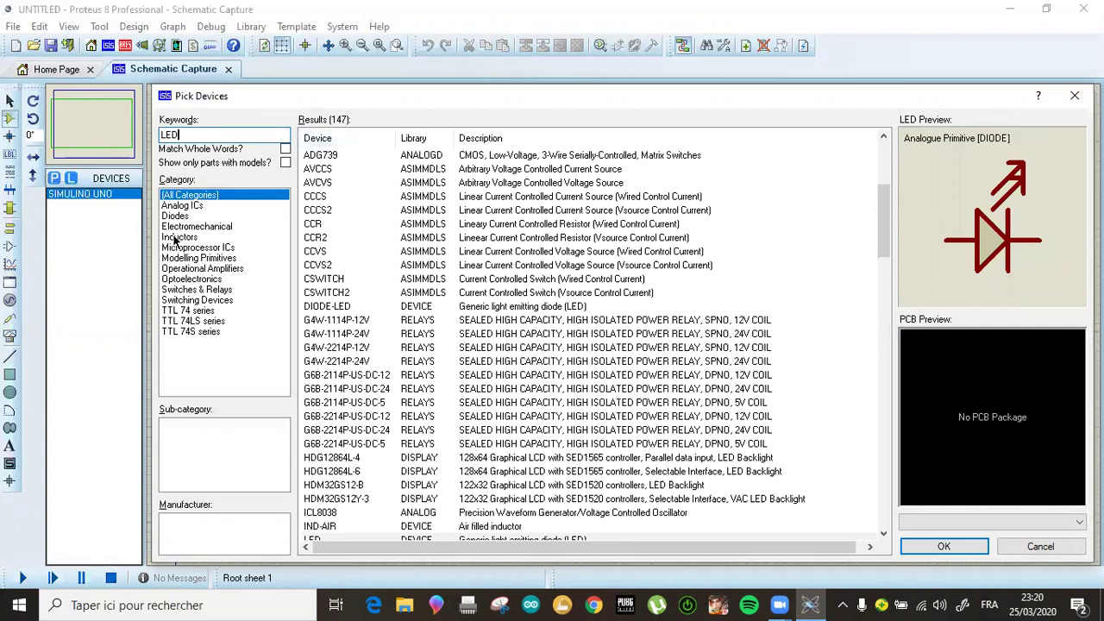
{"action": "type", "text": " RED"}
{"action": "left_click", "coordinate": [440, 225]}
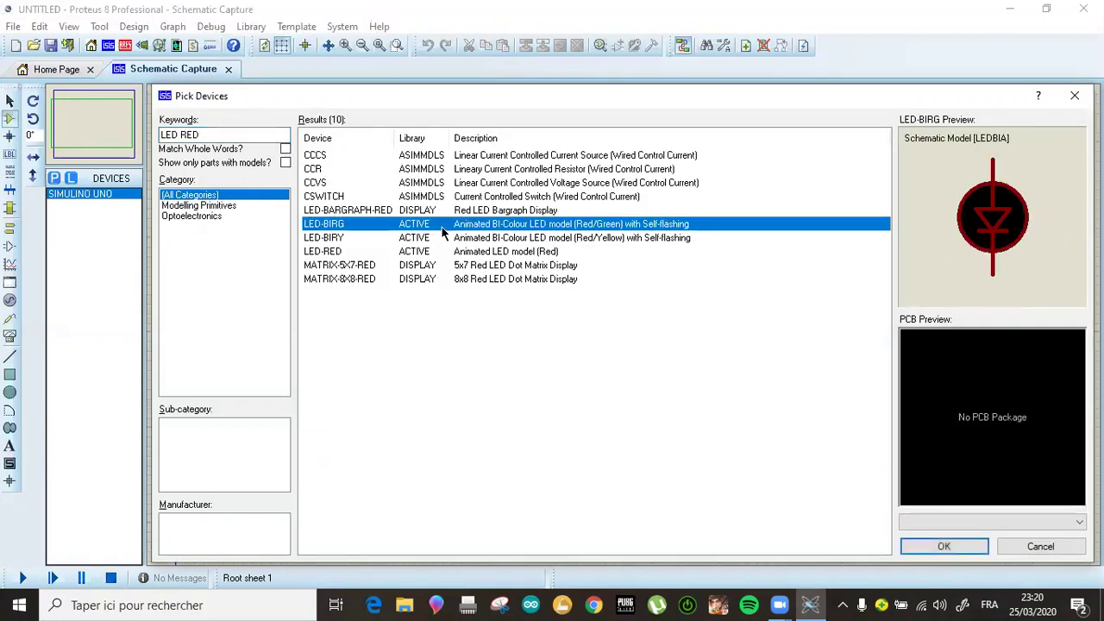
{"action": "double_click", "coordinate": [455, 226]}
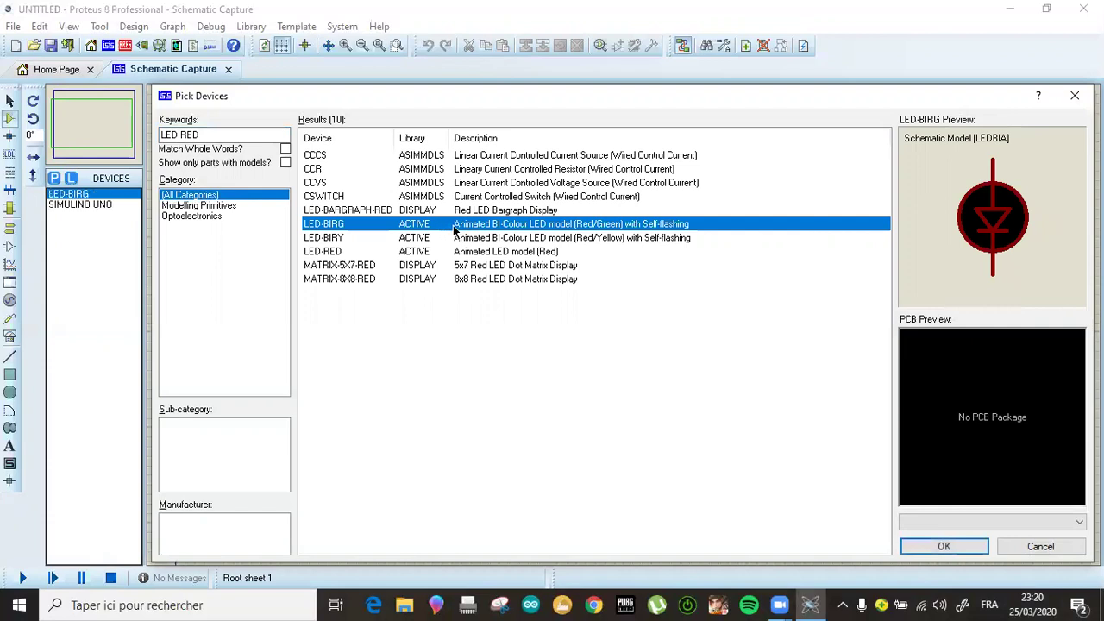
Step: Search for RESISTOR, add the analog resistor primitive to the device list, and close the Pick Devices dialog
{"action": "double_click", "coordinate": [223, 134]}
{"action": "key", "text": "BackSpace"}
{"action": "key", "text": "BackSpace"}
{"action": "key", "text": "BackSpace"}
{"action": "key", "text": "BackSpace"}
{"action": "key", "text": "BackSpace"}
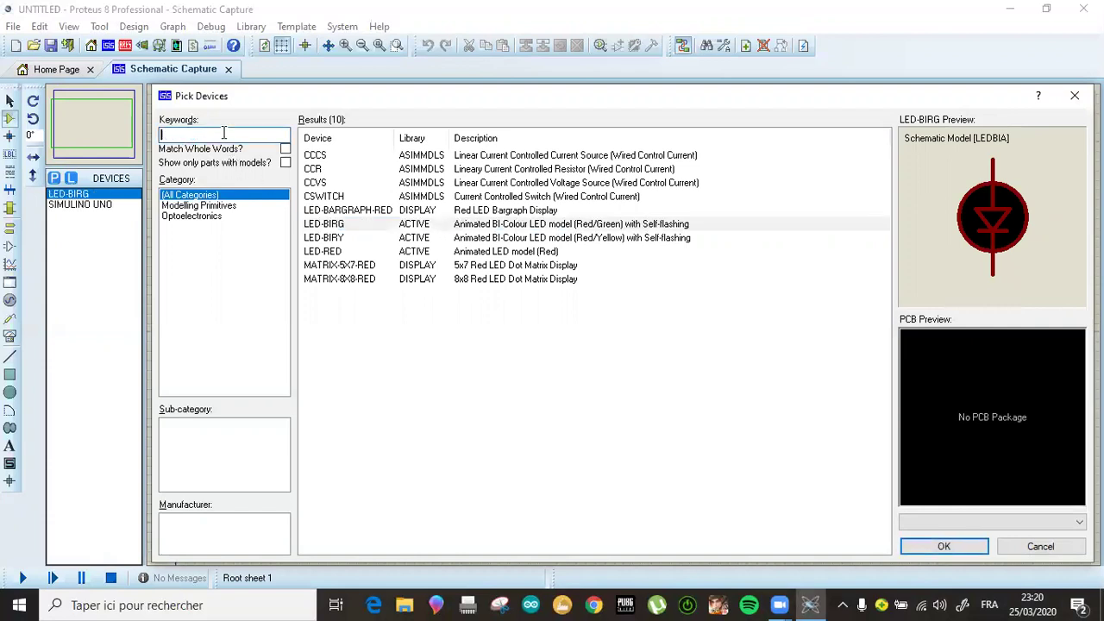
{"action": "type", "text": "RESISTOR"}
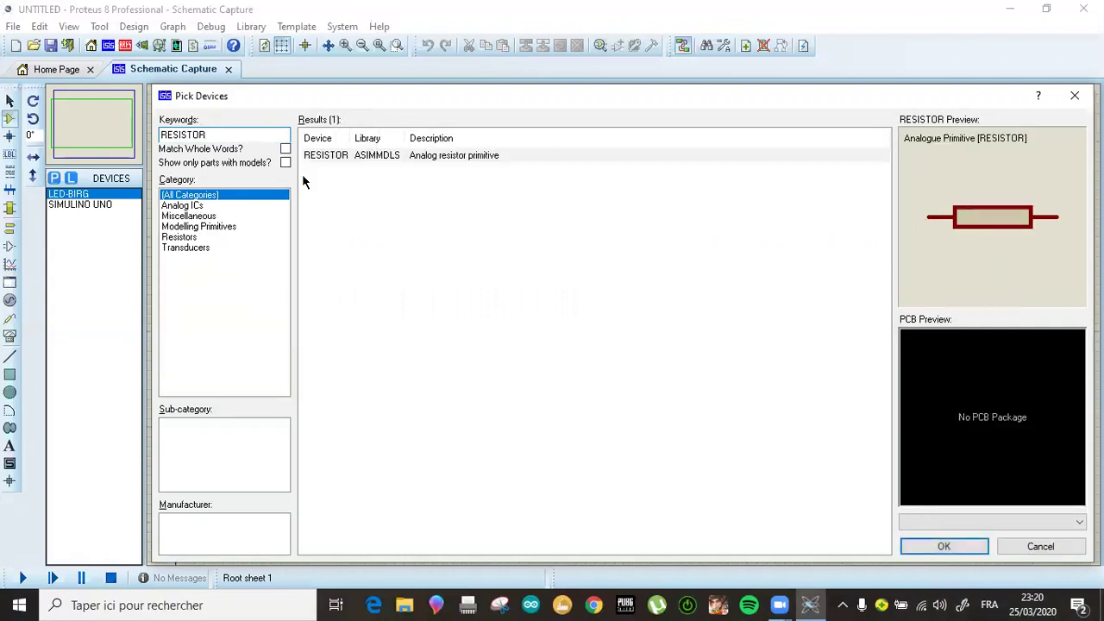
{"action": "double_click", "coordinate": [394, 155]}
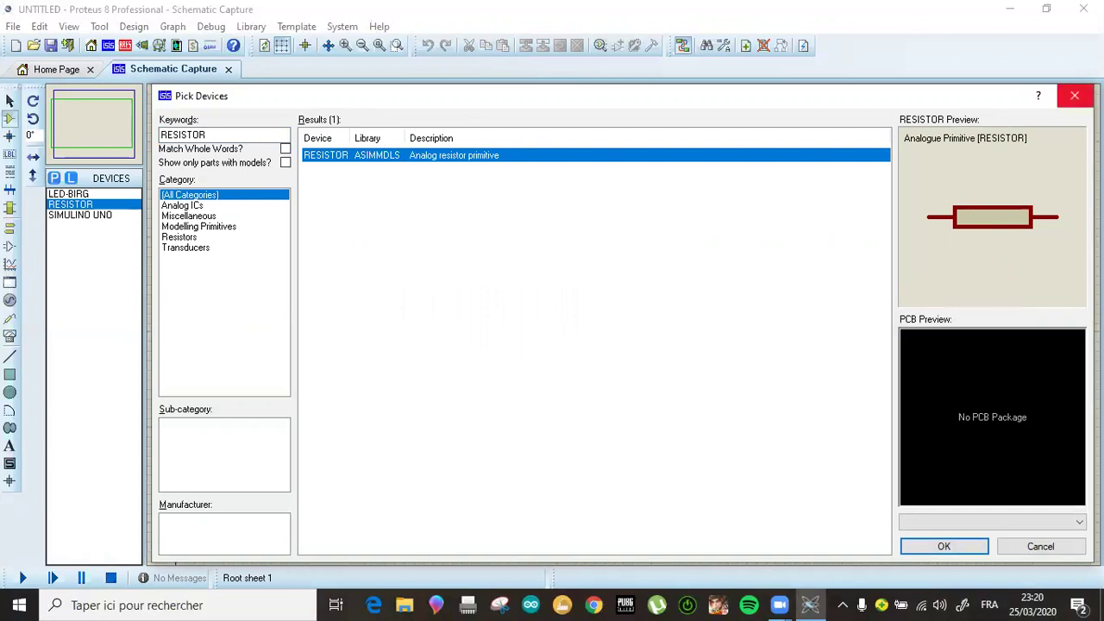
{"action": "left_click", "coordinate": [1075, 95]}
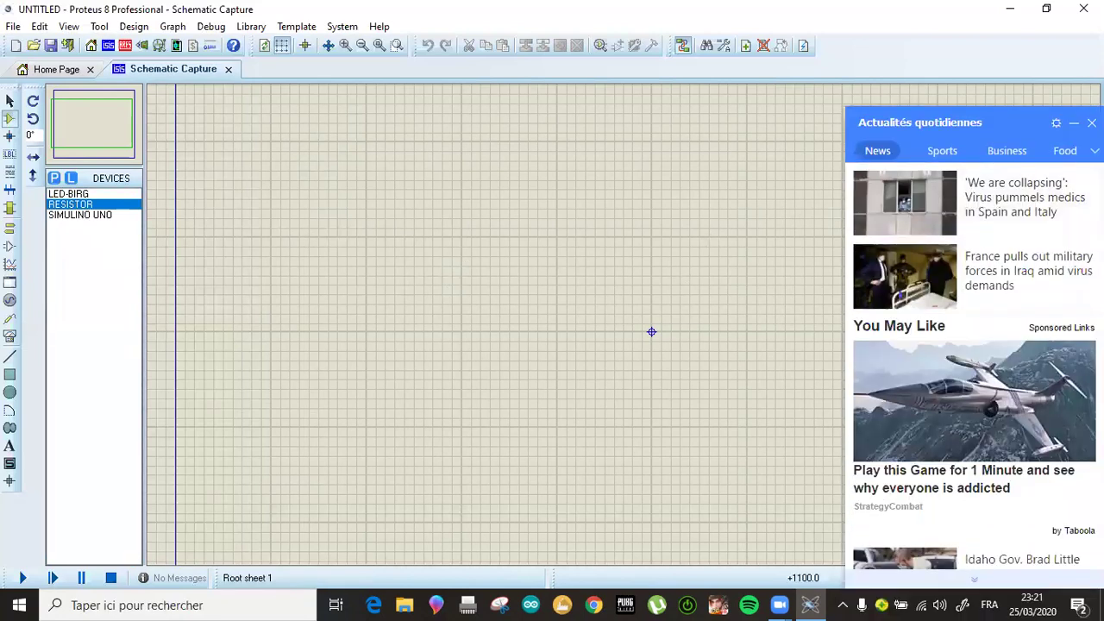
Step: Place a SIMULINO UNO board on the schematic just left of the sheet's origin marker
{"action": "left_click", "coordinate": [82, 215]}
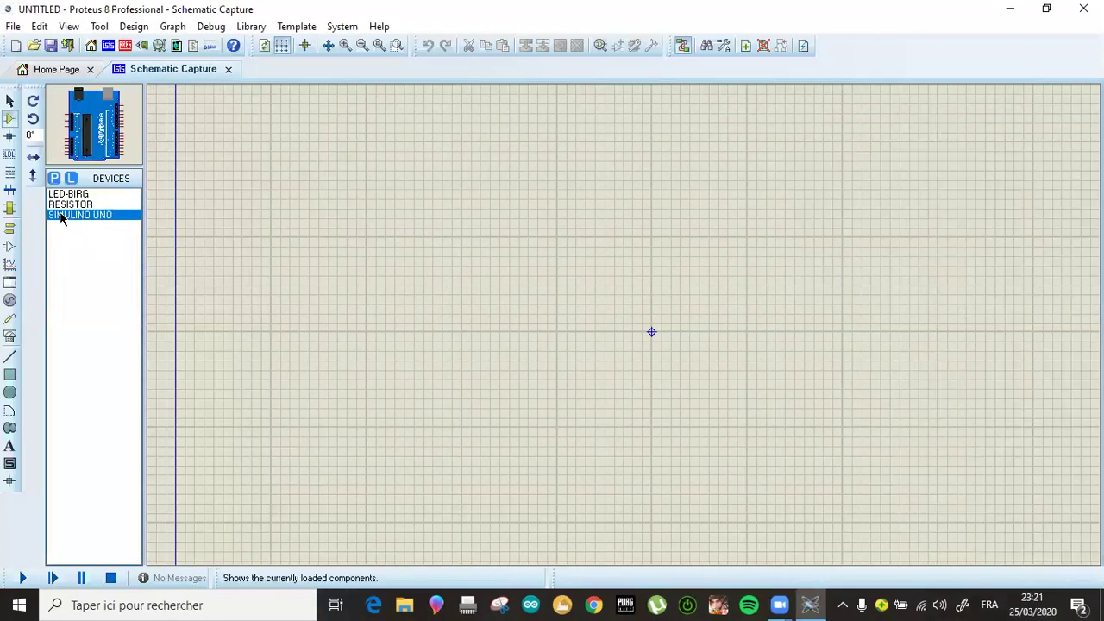
{"action": "left_click", "coordinate": [598, 378]}
{"action": "left_click", "coordinate": [540, 350]}
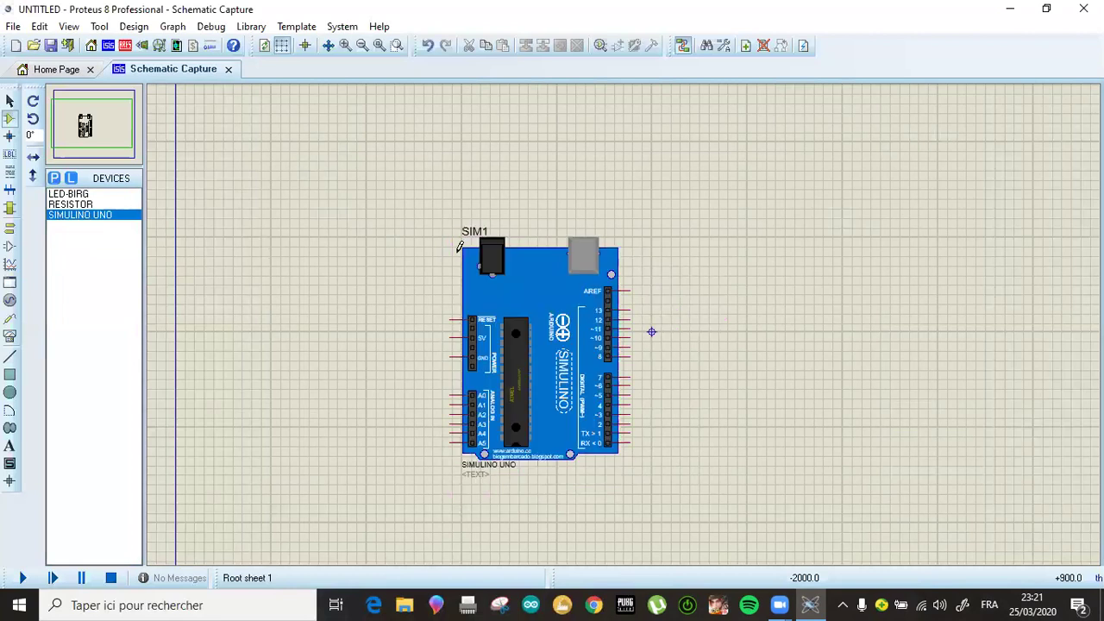
Step: Place two extra SIMULINO UNO boards, one on each side of the first, and delete both extras
{"action": "left_click", "coordinate": [81, 215]}
{"action": "left_click", "coordinate": [862, 379]}
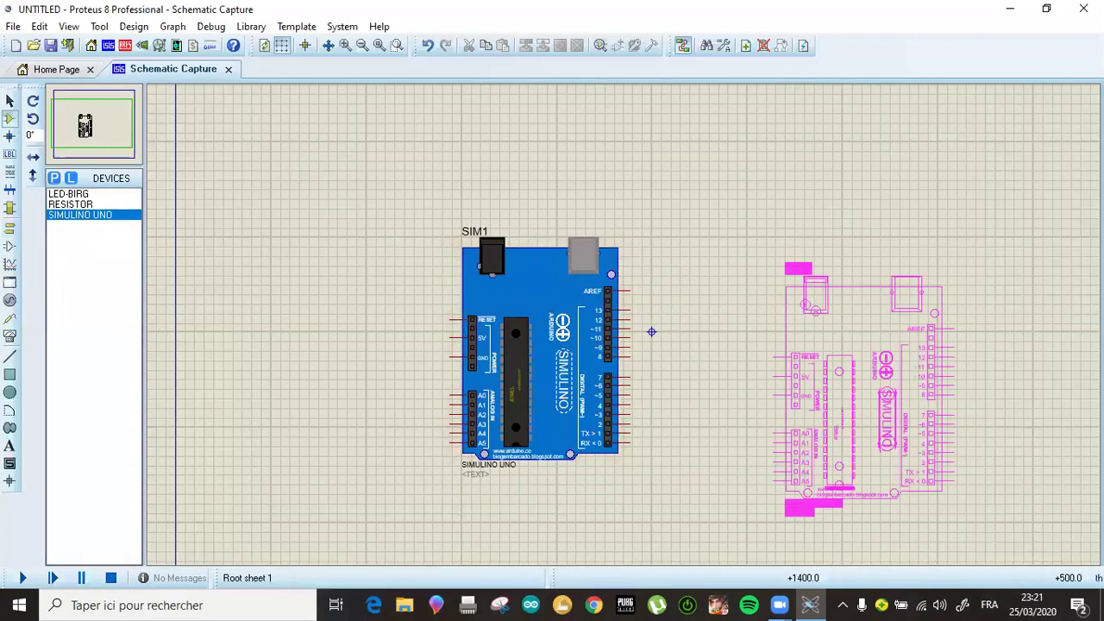
{"action": "left_click", "coordinate": [768, 380]}
{"action": "left_click", "coordinate": [69, 215]}
{"action": "left_click", "coordinate": [345, 362]}
{"action": "left_click", "coordinate": [369, 380]}
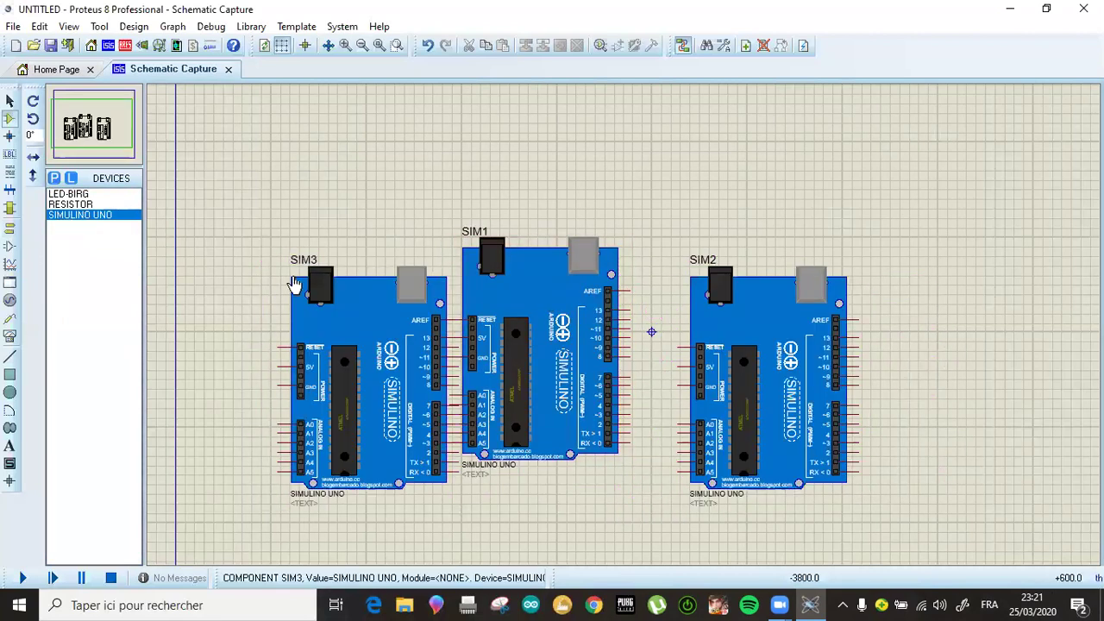
{"action": "key", "text": "Delete"}
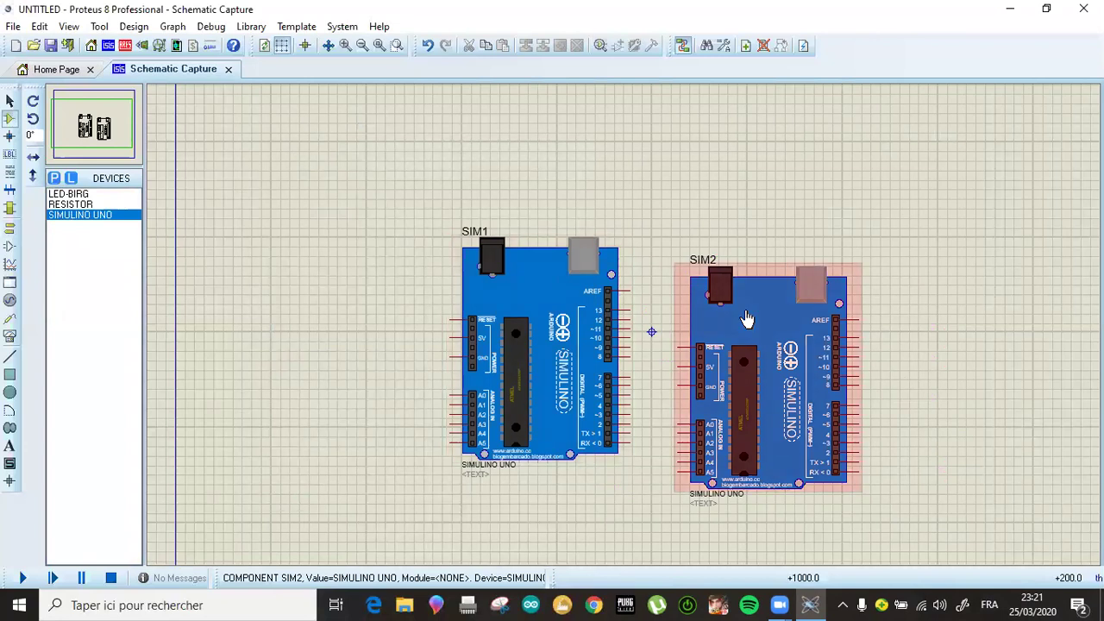
{"action": "key", "text": "Delete"}
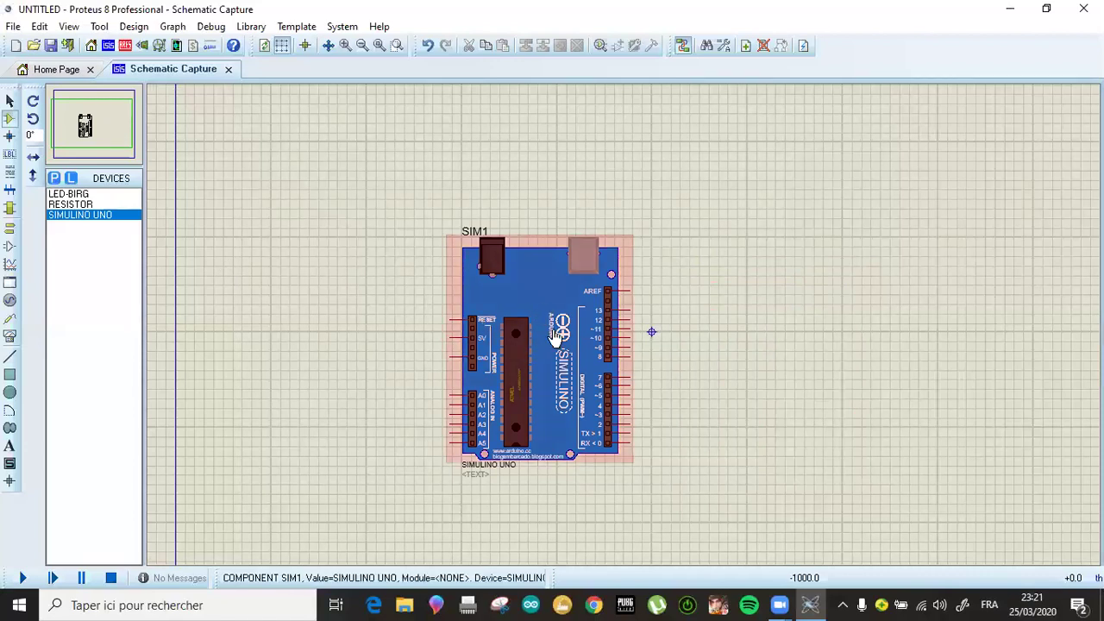
Step: Move the remaining SIMULINO UNO board up and to the left on the sheet
{"action": "left_click", "coordinate": [547, 317]}
{"action": "left_click_drag", "start_coordinate": [525, 320], "coordinate": [382, 215]}
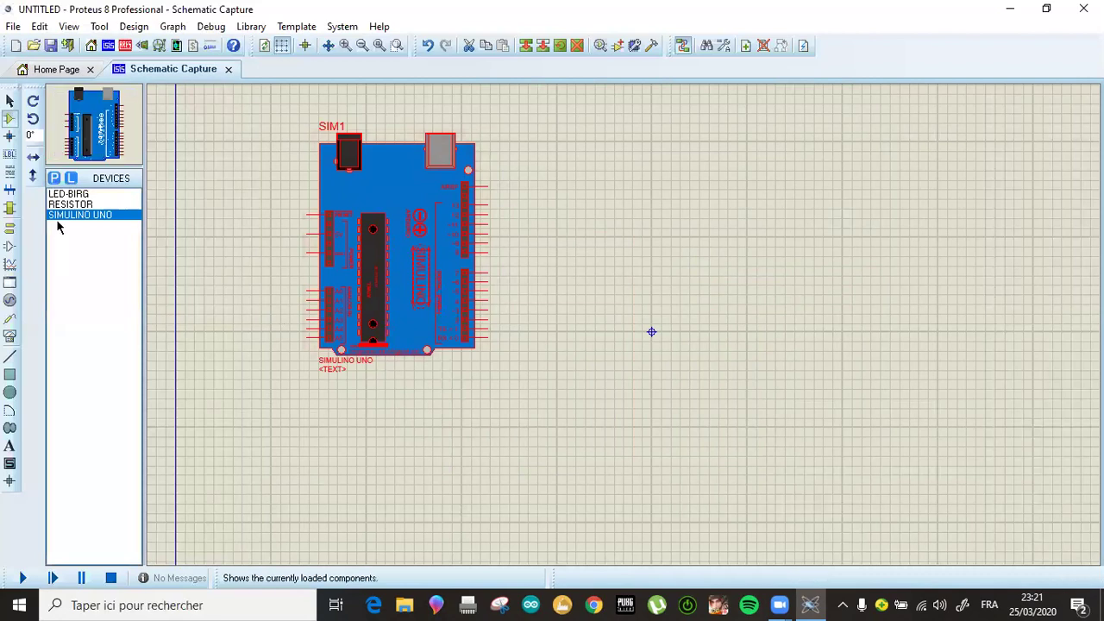
Step: Place an LED-BIRG on the schematic to the right of the SIMULINO UNO board
{"action": "left_click", "coordinate": [69, 195]}
{"action": "left_click", "coordinate": [631, 235]}
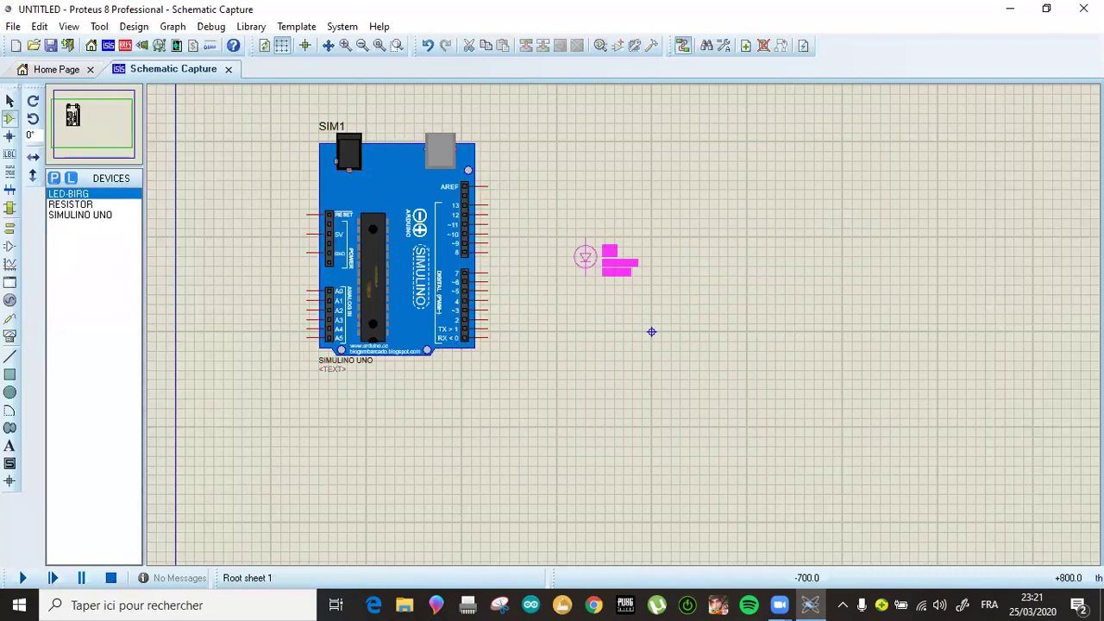
{"action": "left_click", "coordinate": [556, 265]}
{"action": "scroll", "coordinate": [399, 151], "scroll_direction": "up", "scroll_amount": 1}
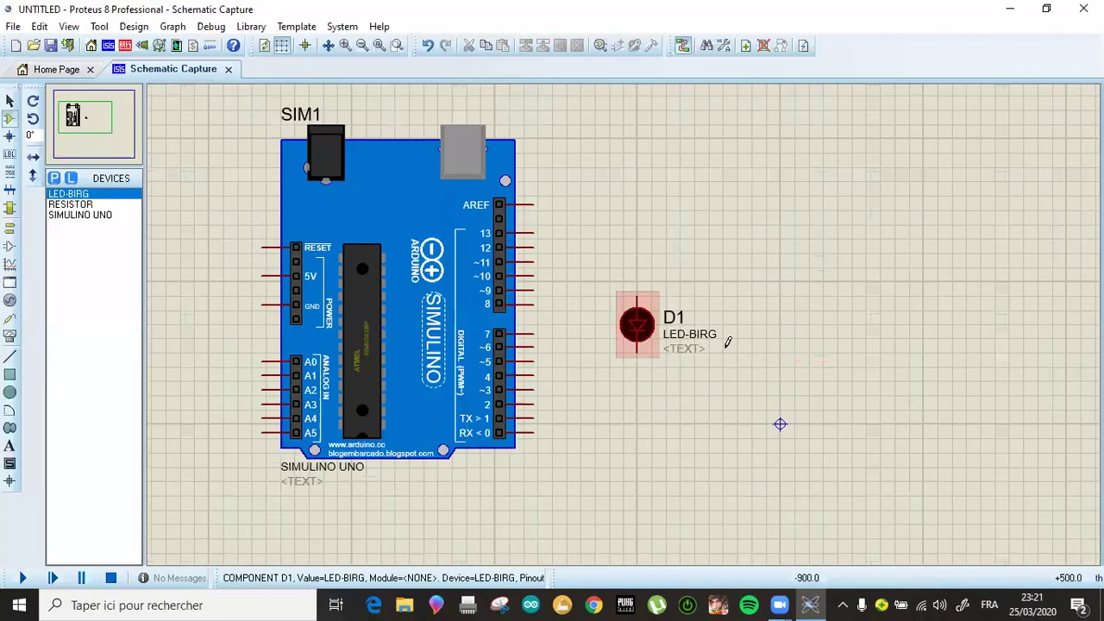
Step: Place a RESISTOR just above and to the right of the LED and set its resistance to 1k
{"action": "left_click", "coordinate": [77, 204]}
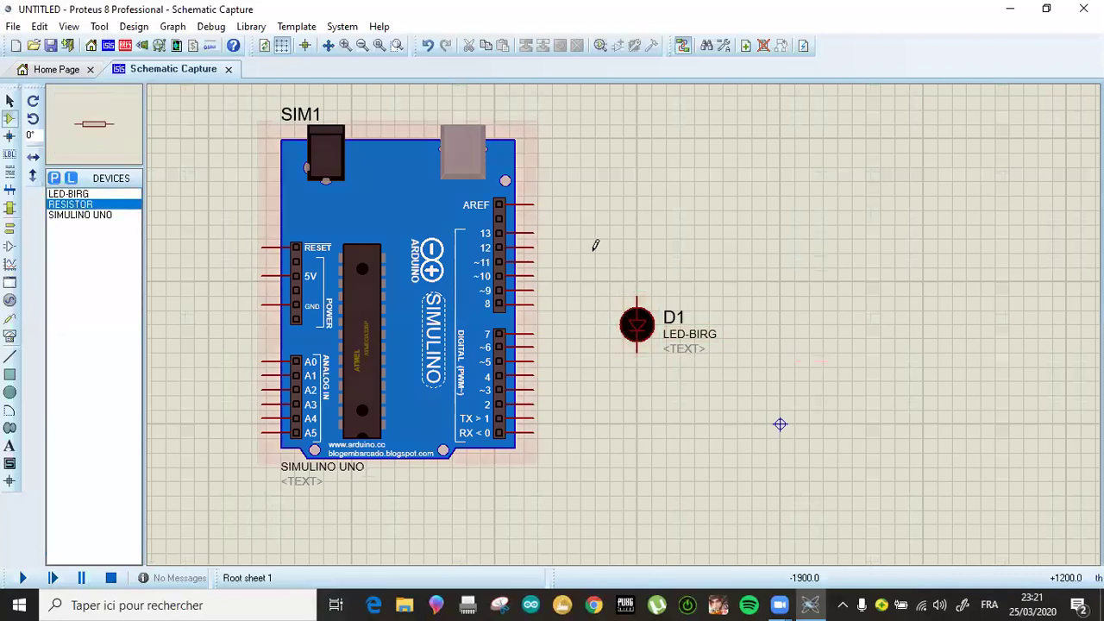
{"action": "left_click", "coordinate": [700, 267]}
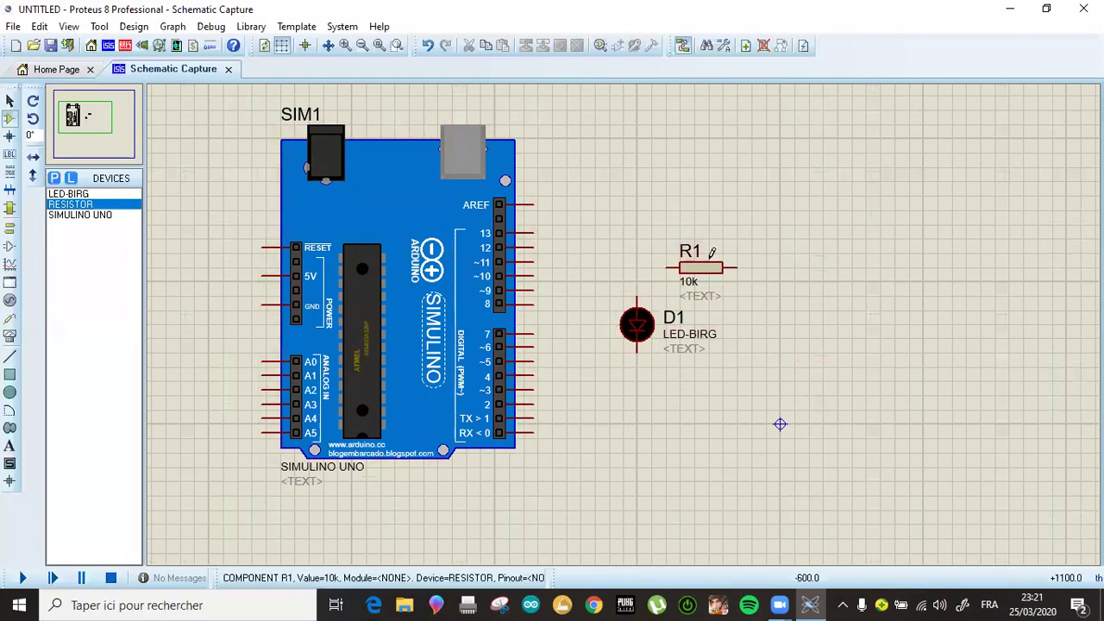
{"action": "double_click", "coordinate": [710, 277]}
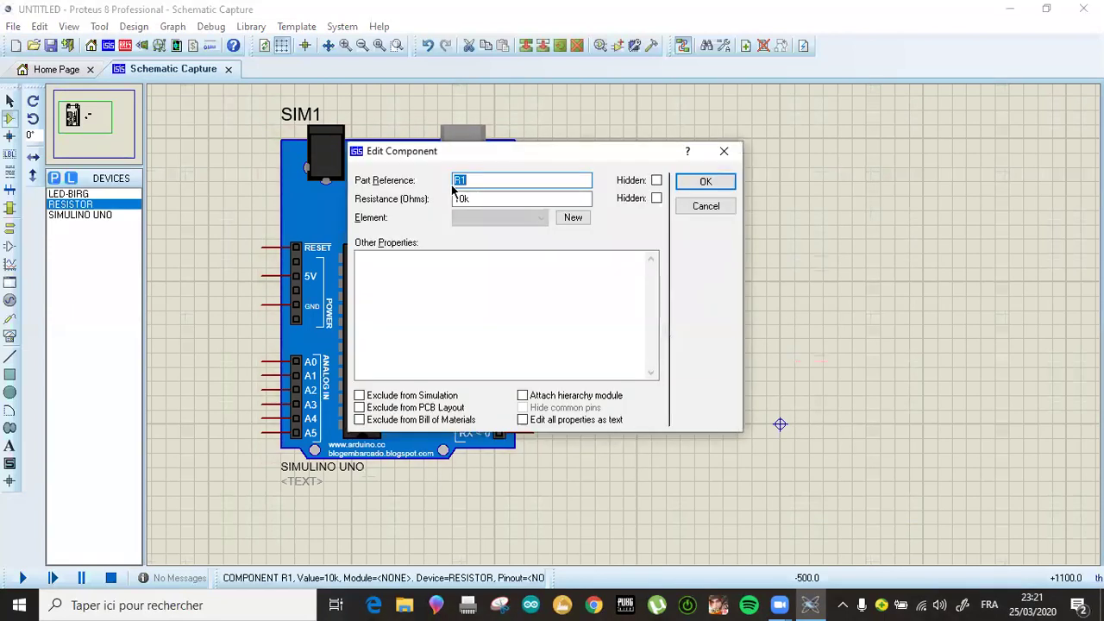
{"action": "left_click", "coordinate": [466, 199]}
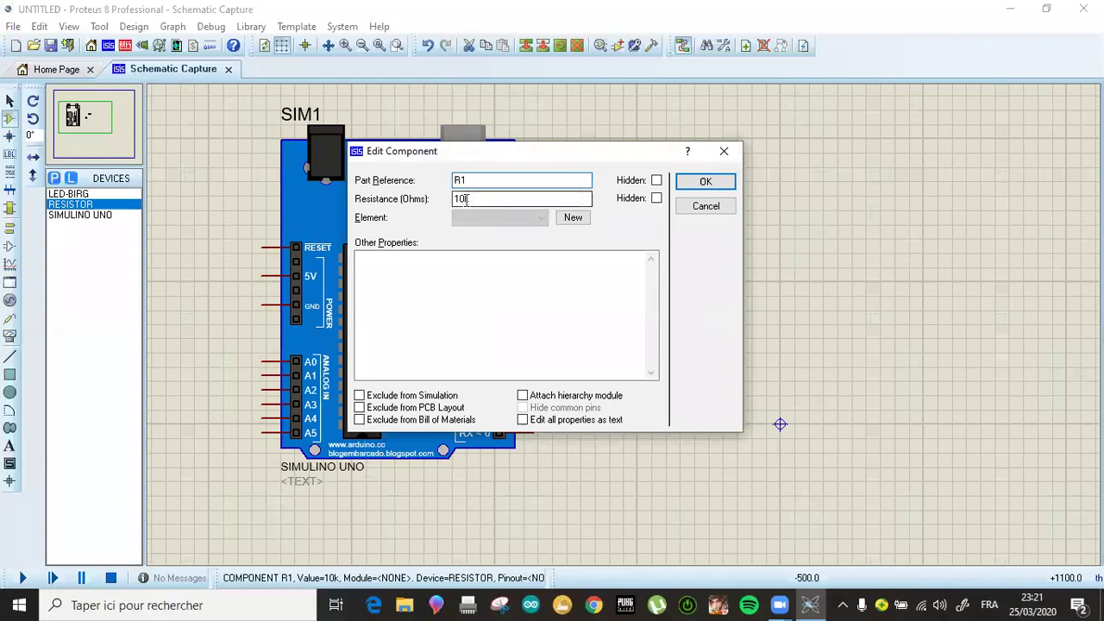
{"action": "key", "text": "BackSpace"}
{"action": "key", "text": "Return"}
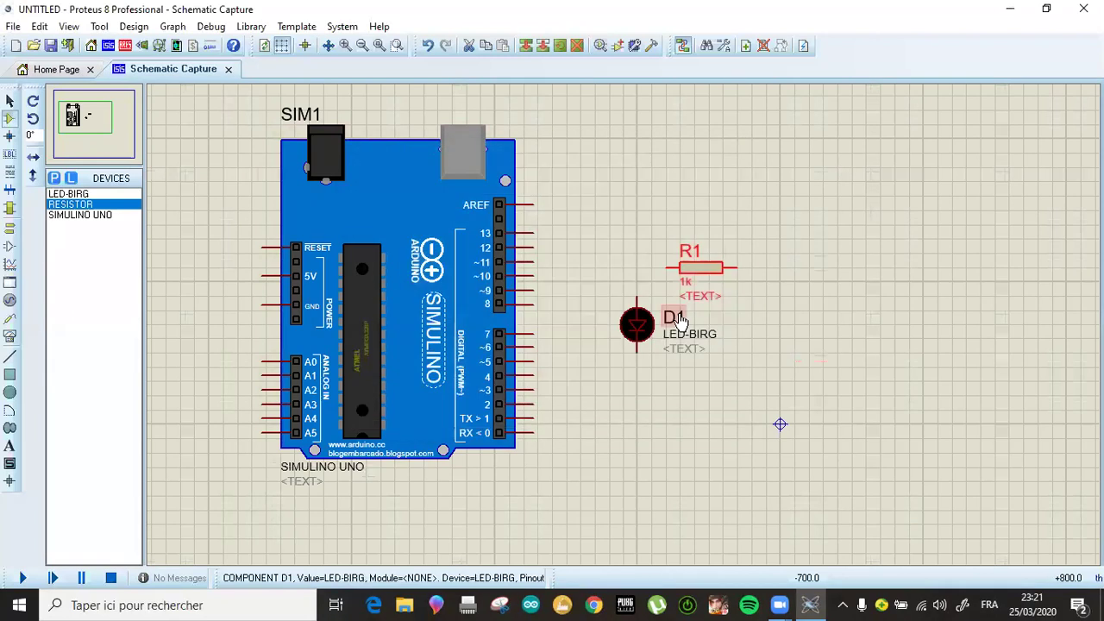
Step: Examine the LED's forward voltage and full drive current in its component properties, leaving the values as they are
{"action": "double_click", "coordinate": [638, 336]}
{"action": "left_click", "coordinate": [491, 226]}
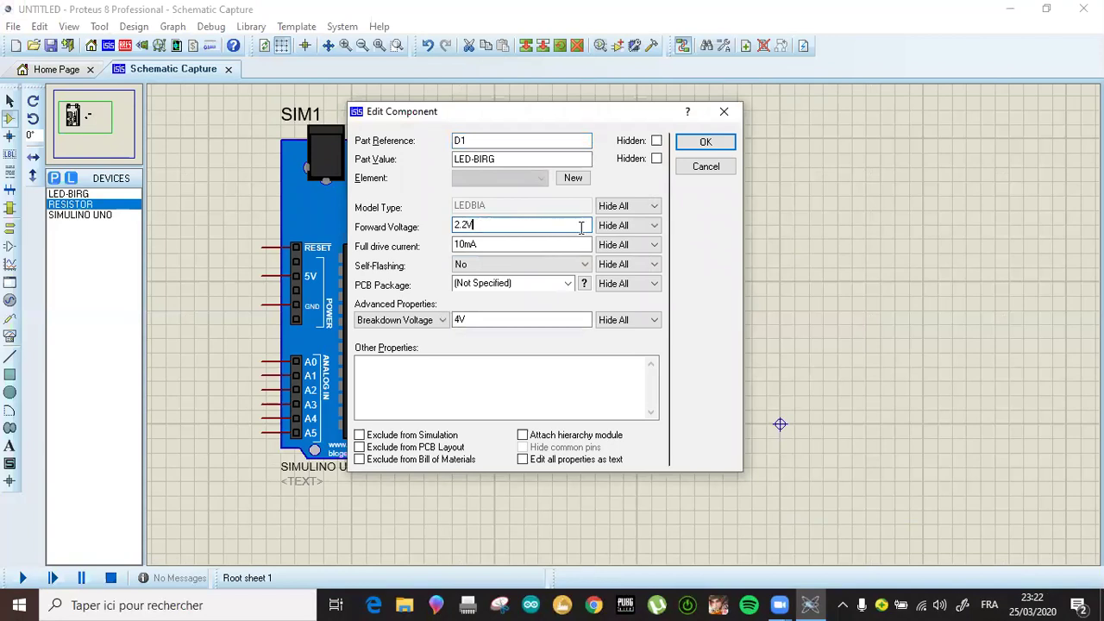
{"action": "left_click", "coordinate": [533, 245]}
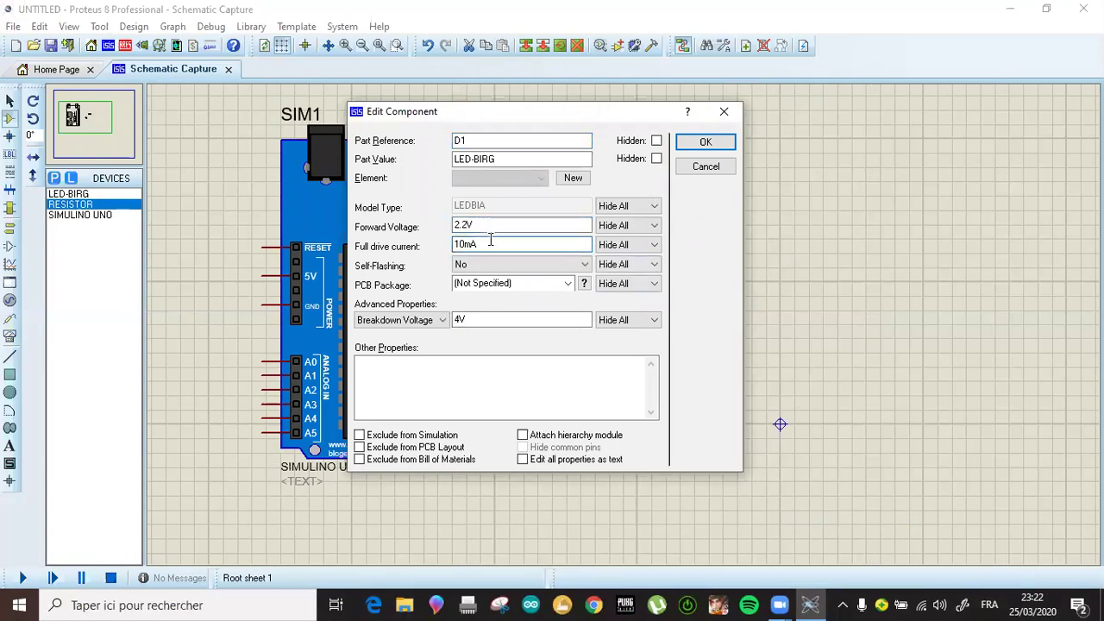
{"action": "double_click", "coordinate": [463, 224]}
{"action": "left_click", "coordinate": [496, 224]}
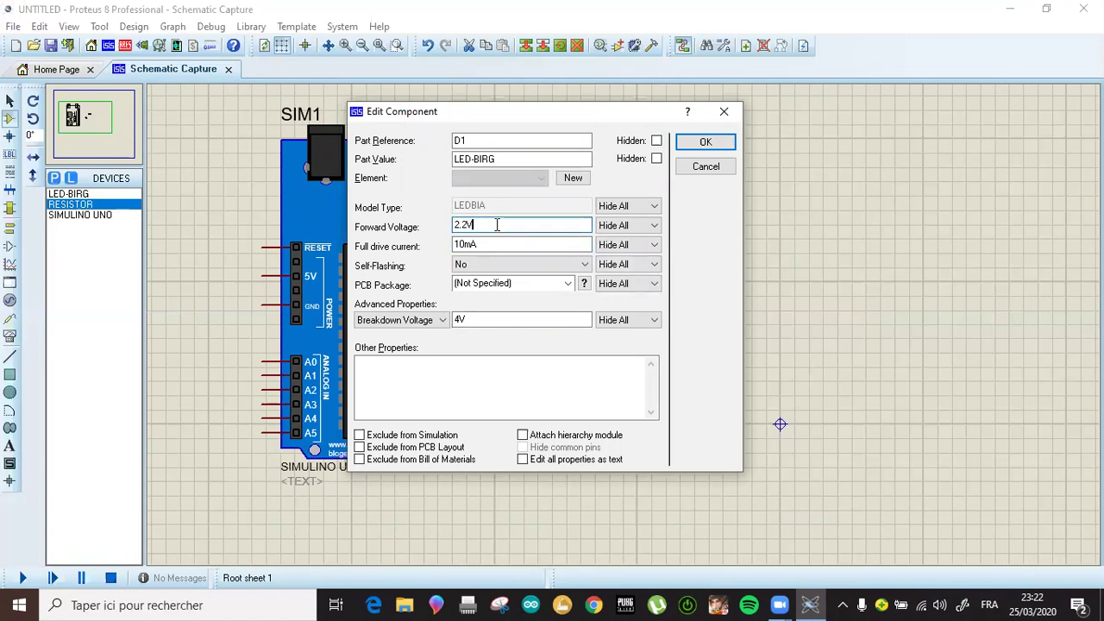
{"action": "left_click", "coordinate": [704, 143]}
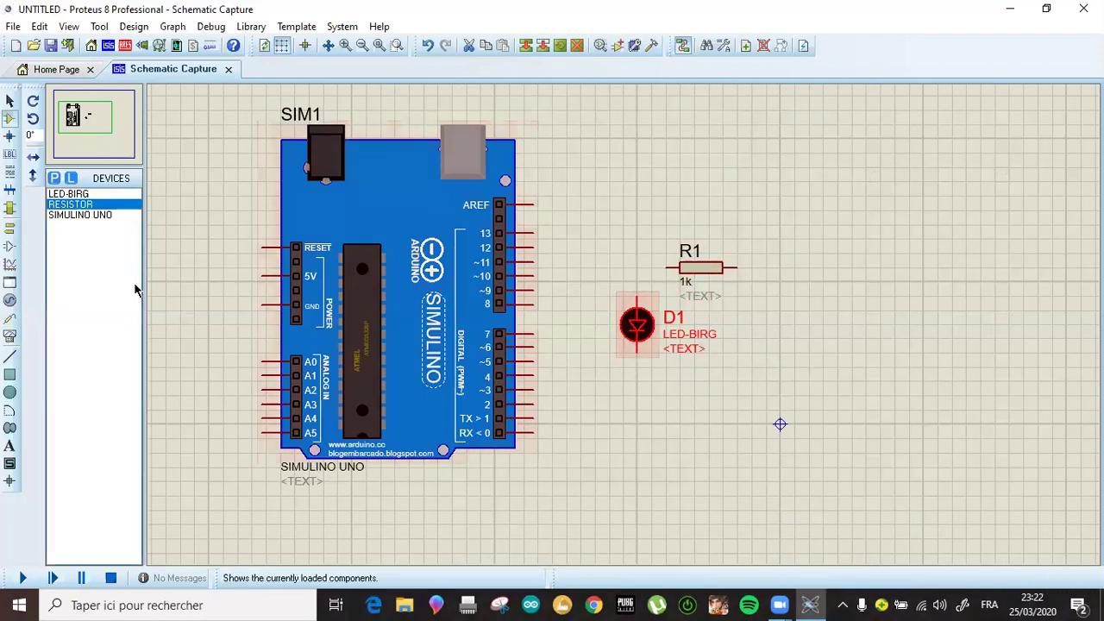
Step: Place a POWER terminal and a GROUND terminal side by side above the resistor
{"action": "left_click", "coordinate": [75, 247]}
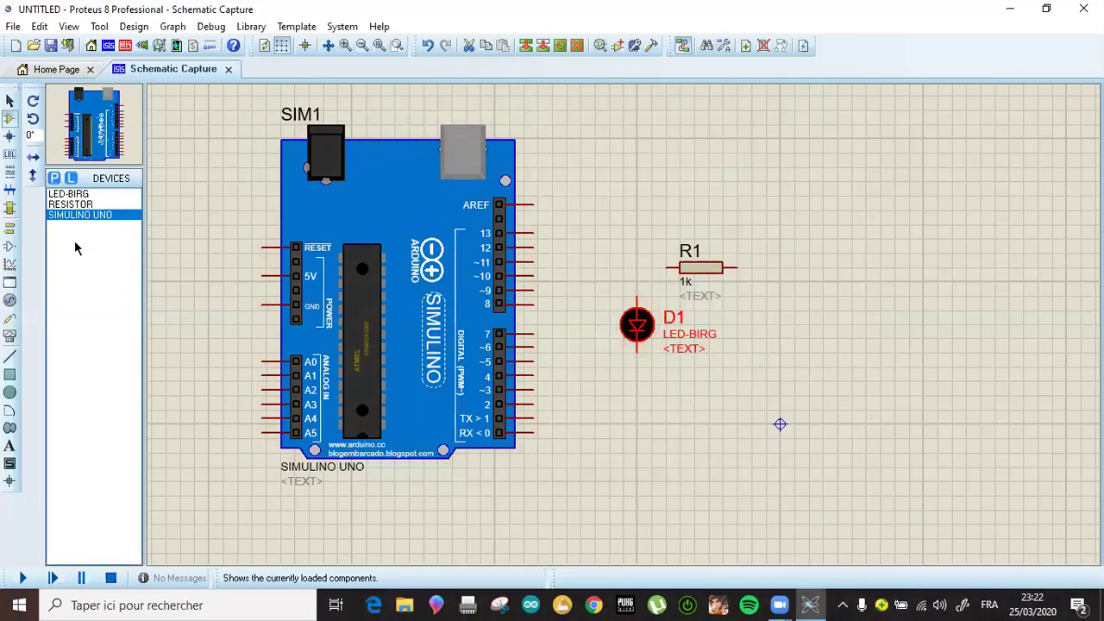
{"action": "left_click", "coordinate": [9, 232]}
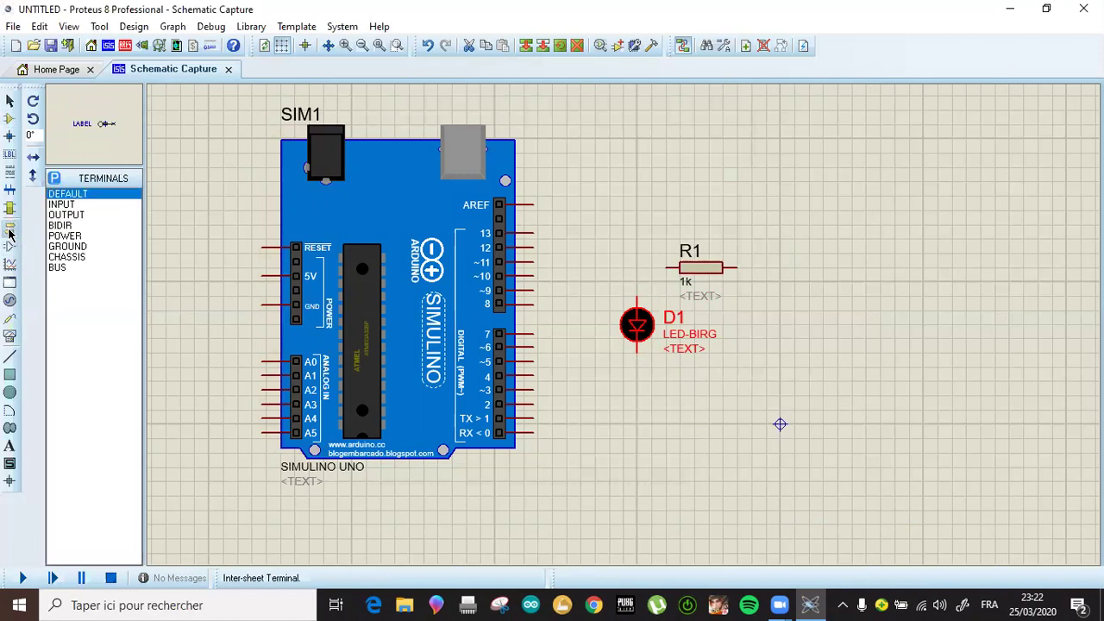
{"action": "left_click", "coordinate": [65, 257]}
{"action": "left_click", "coordinate": [60, 215]}
{"action": "left_click", "coordinate": [71, 195]}
{"action": "left_click", "coordinate": [69, 214]}
{"action": "left_click", "coordinate": [69, 235]}
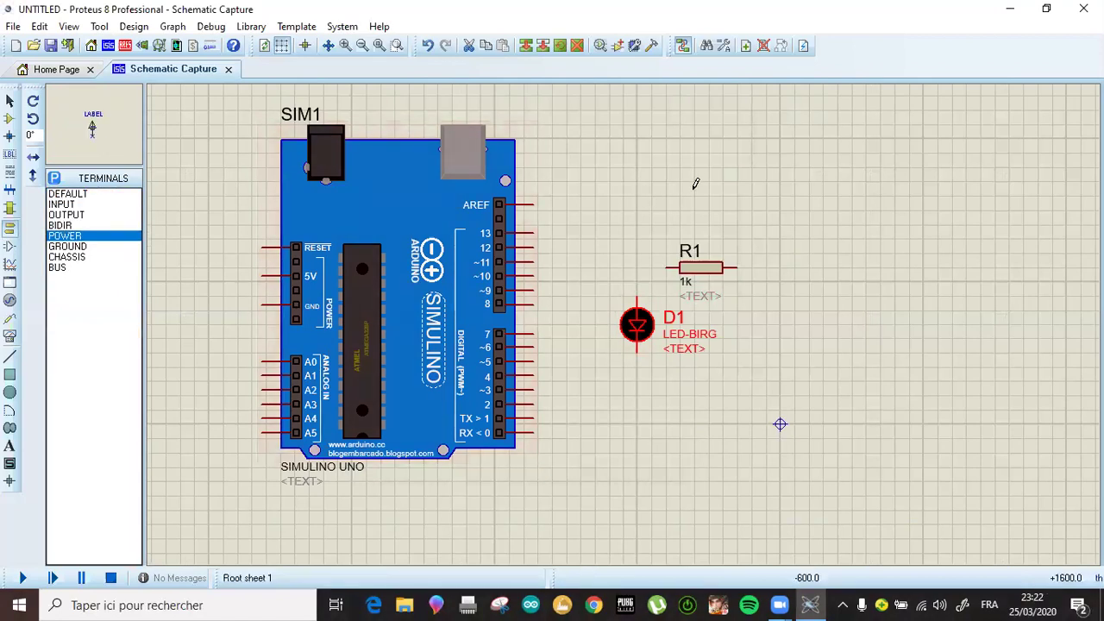
{"action": "left_click", "coordinate": [834, 199]}
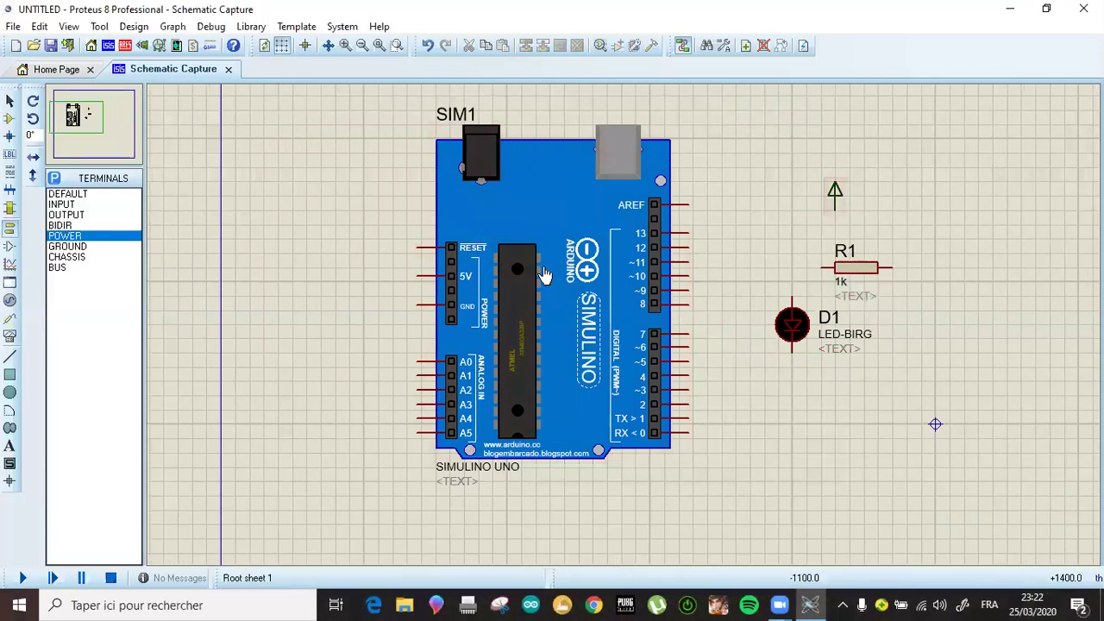
{"action": "left_click", "coordinate": [69, 247]}
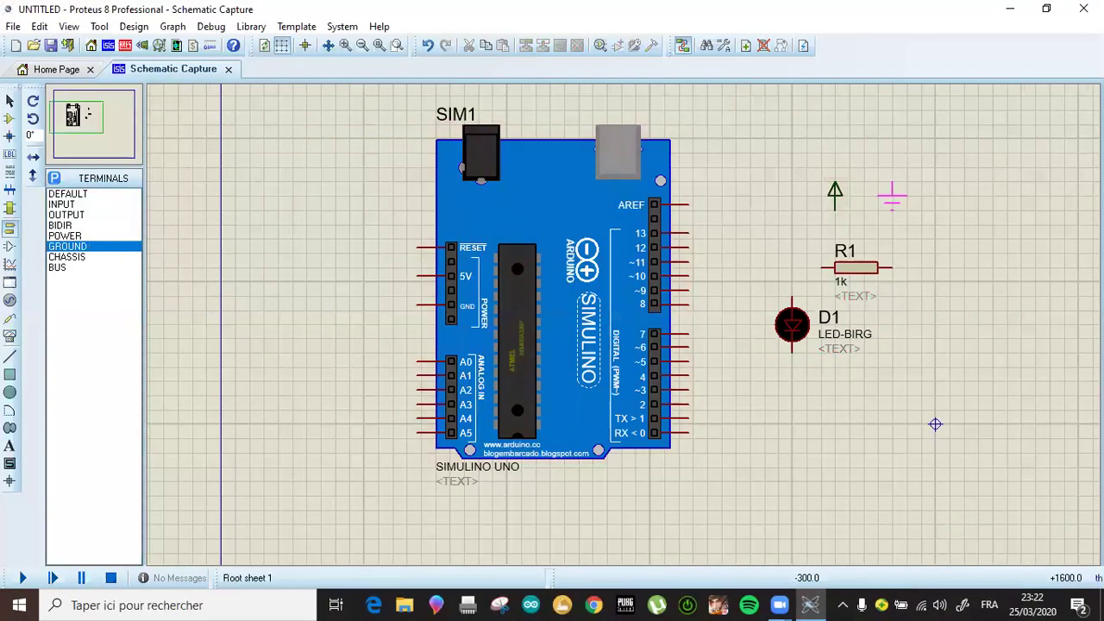
{"action": "left_click", "coordinate": [892, 199]}
{"action": "left_click_drag", "start_coordinate": [935, 167], "coordinate": [807, 210]}
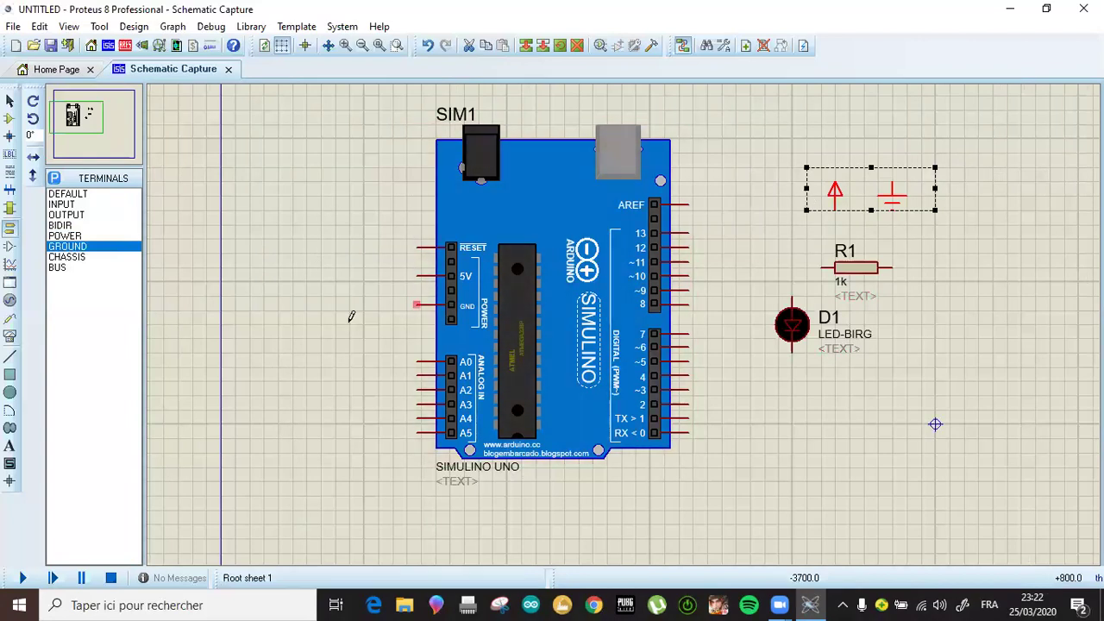
Step: Move the SIMULINO UNO board left and slightly up, and shift the LED left so it sits near the board
{"action": "left_click", "coordinate": [578, 271]}
{"action": "left_click_drag", "start_coordinate": [579, 271], "coordinate": [464, 257]}
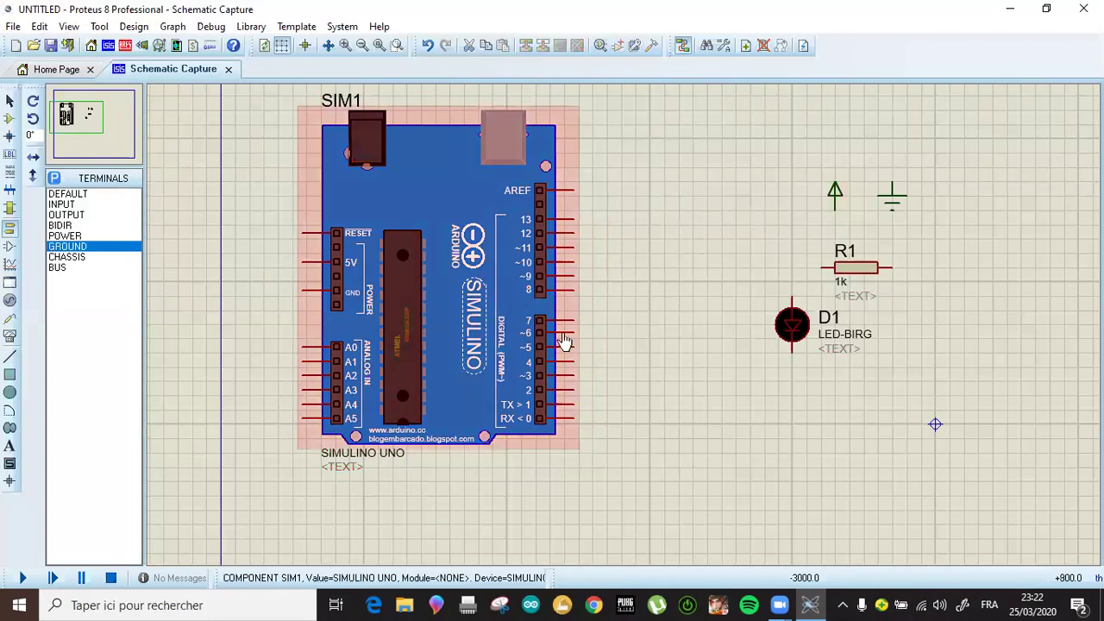
{"action": "left_click_drag", "start_coordinate": [787, 326], "coordinate": [644, 326]}
{"action": "left_click", "coordinate": [843, 284]}
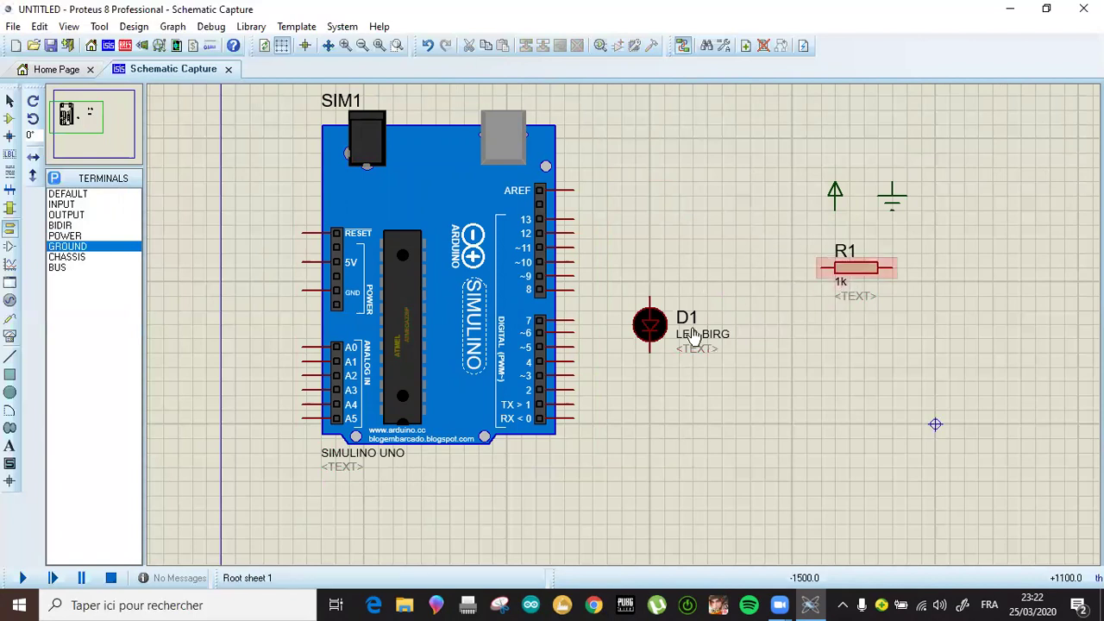
Step: Delete the POWER terminal above the resistor, keeping the GROUND terminal
{"action": "left_click_drag", "start_coordinate": [935, 169], "coordinate": [795, 225]}
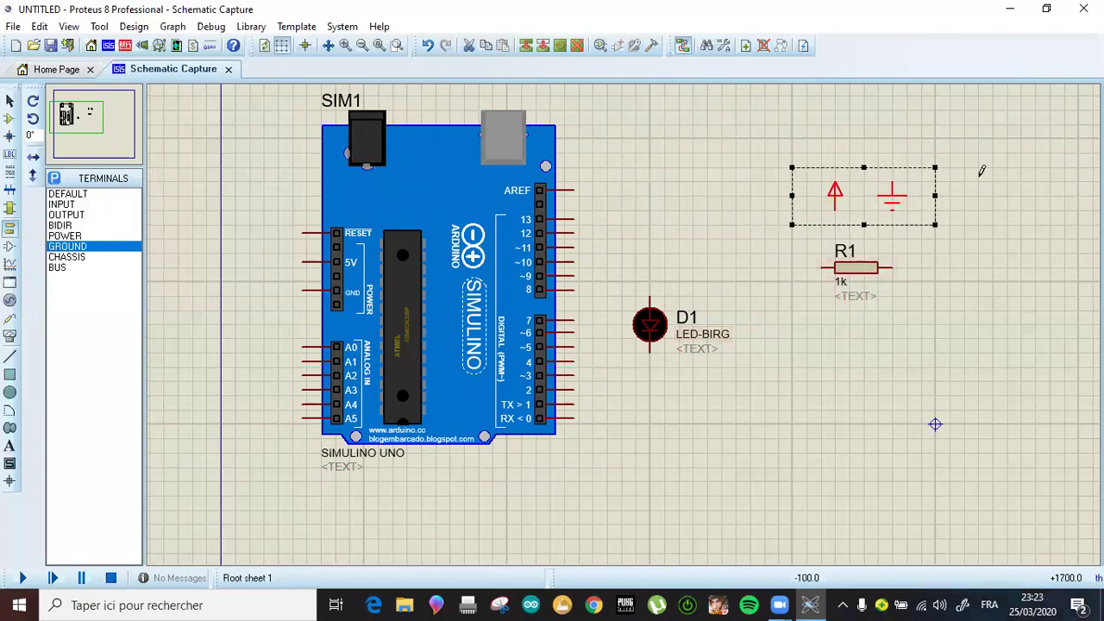
{"action": "left_click", "coordinate": [913, 241]}
{"action": "left_click", "coordinate": [833, 196]}
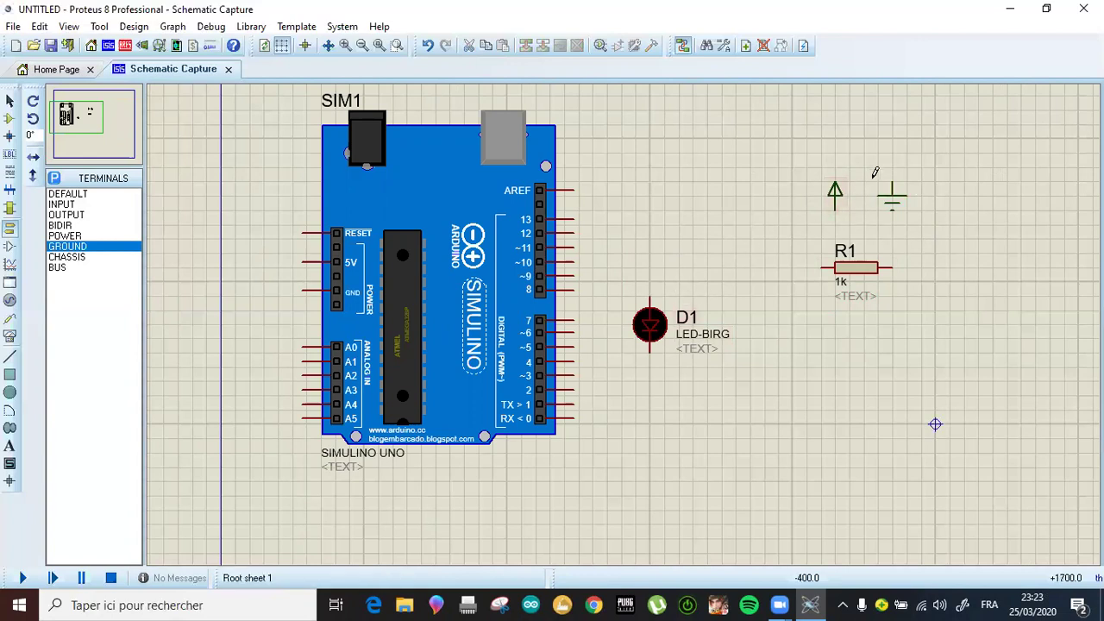
{"action": "key", "text": "Delete"}
{"action": "left_click", "coordinate": [67, 246]}
{"action": "left_click", "coordinate": [69, 237]}
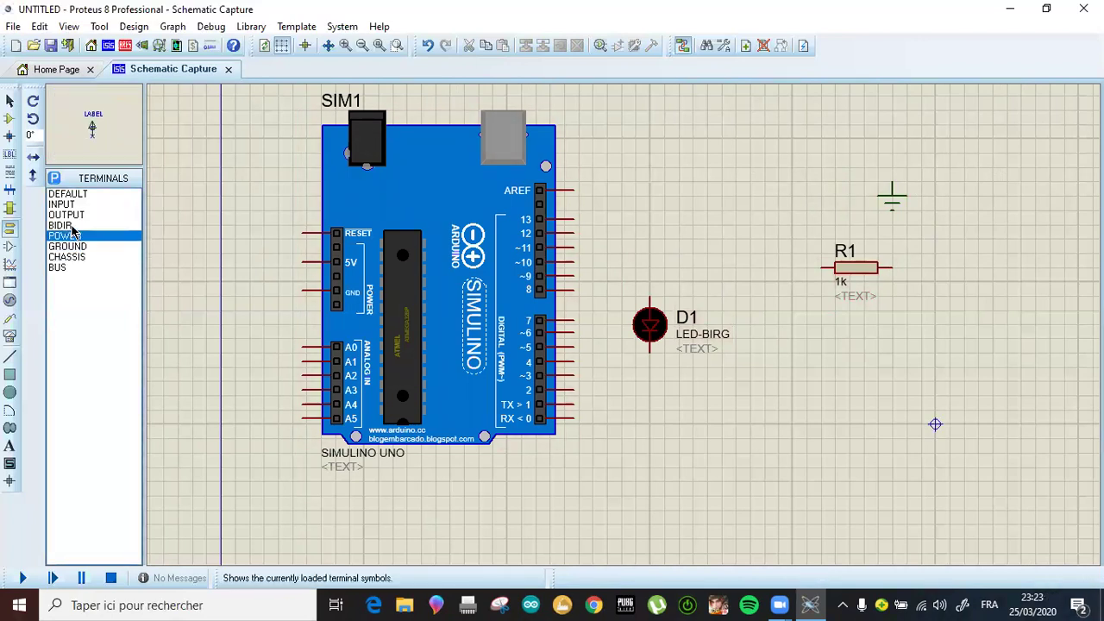
{"action": "left_click", "coordinate": [73, 227]}
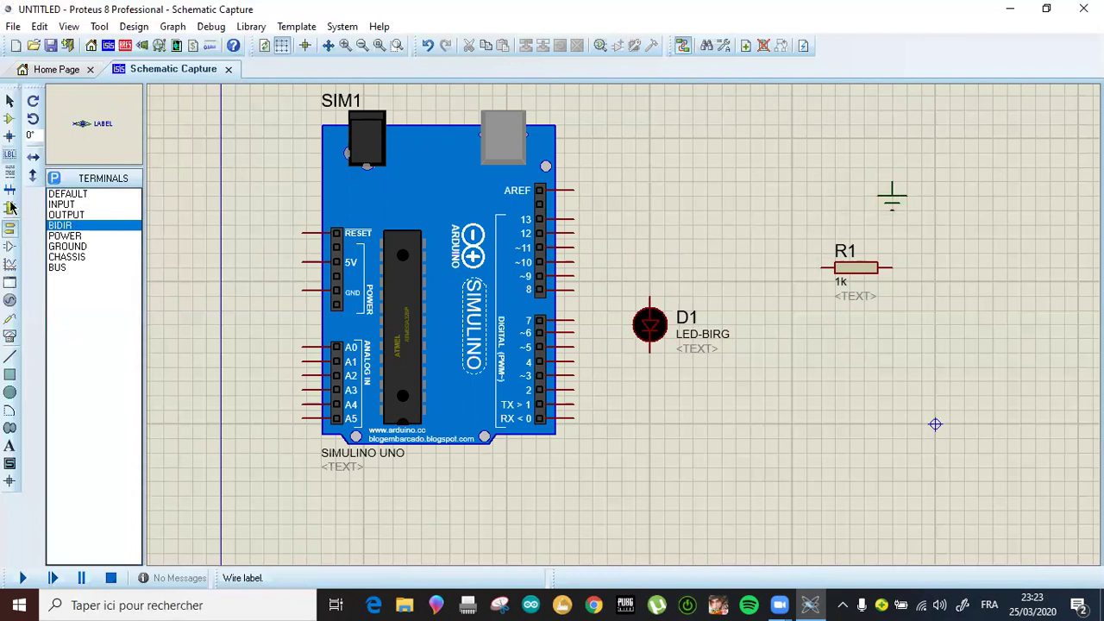
Step: Place a LOGIC ANALYSER instrument below the resistor and delete it
{"action": "left_click", "coordinate": [10, 337]}
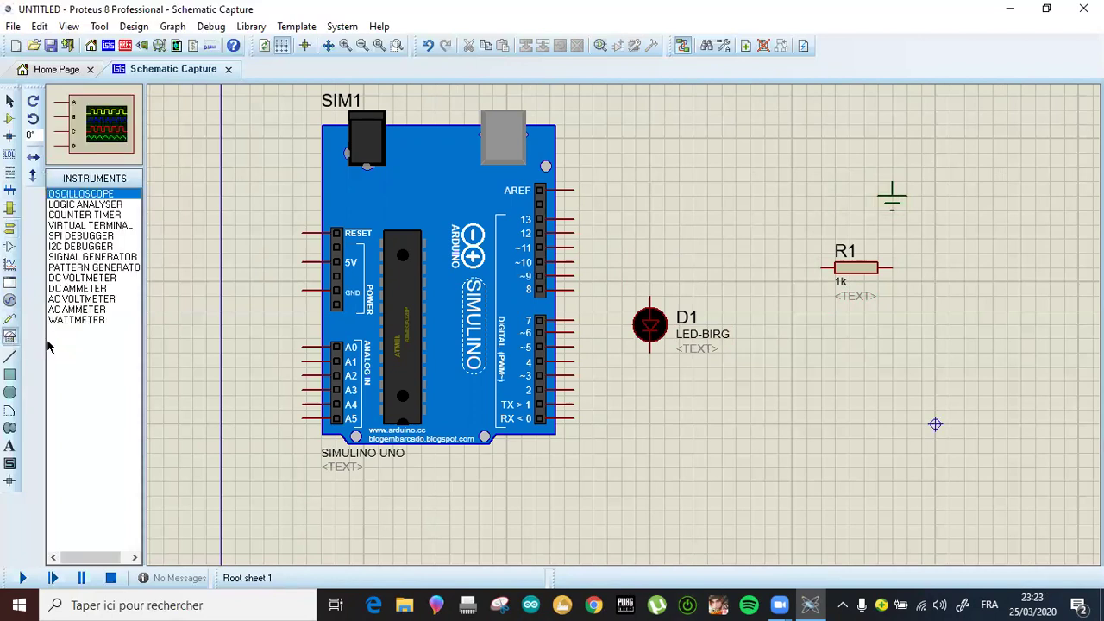
{"action": "left_click", "coordinate": [95, 205]}
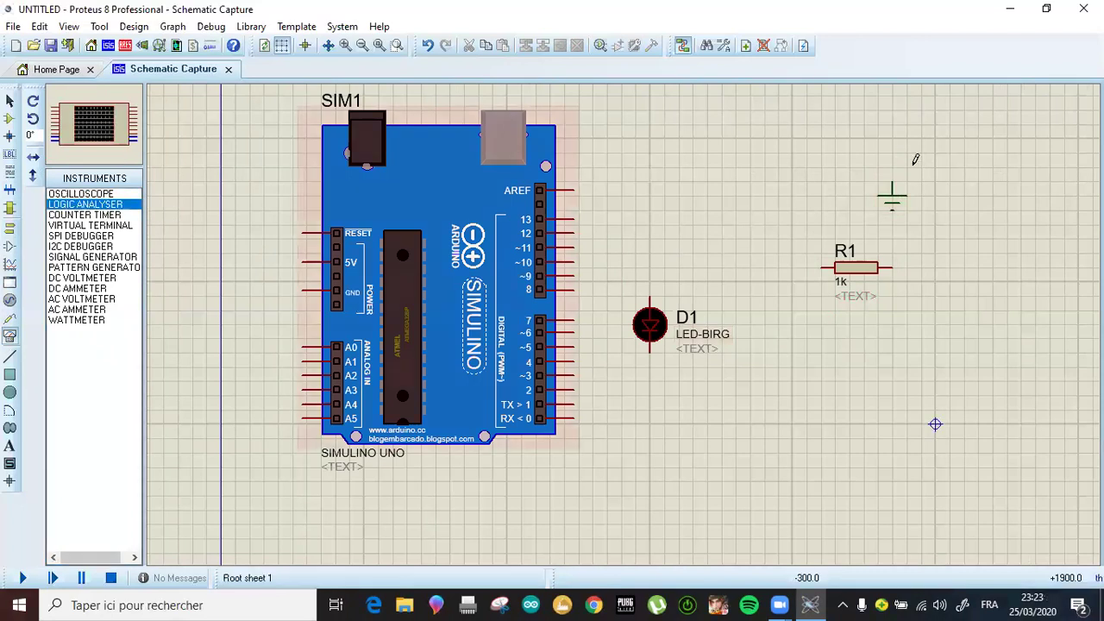
{"action": "left_click", "coordinate": [992, 386]}
{"action": "left_click", "coordinate": [920, 473]}
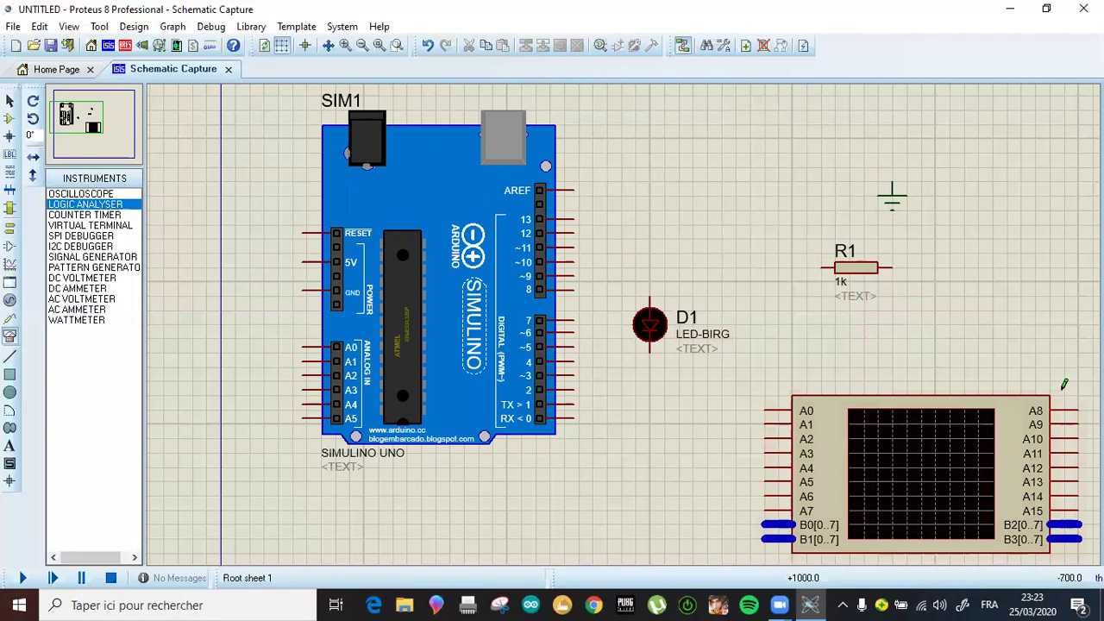
{"action": "right_click", "coordinate": [990, 474]}
{"action": "left_click", "coordinate": [811, 63]}
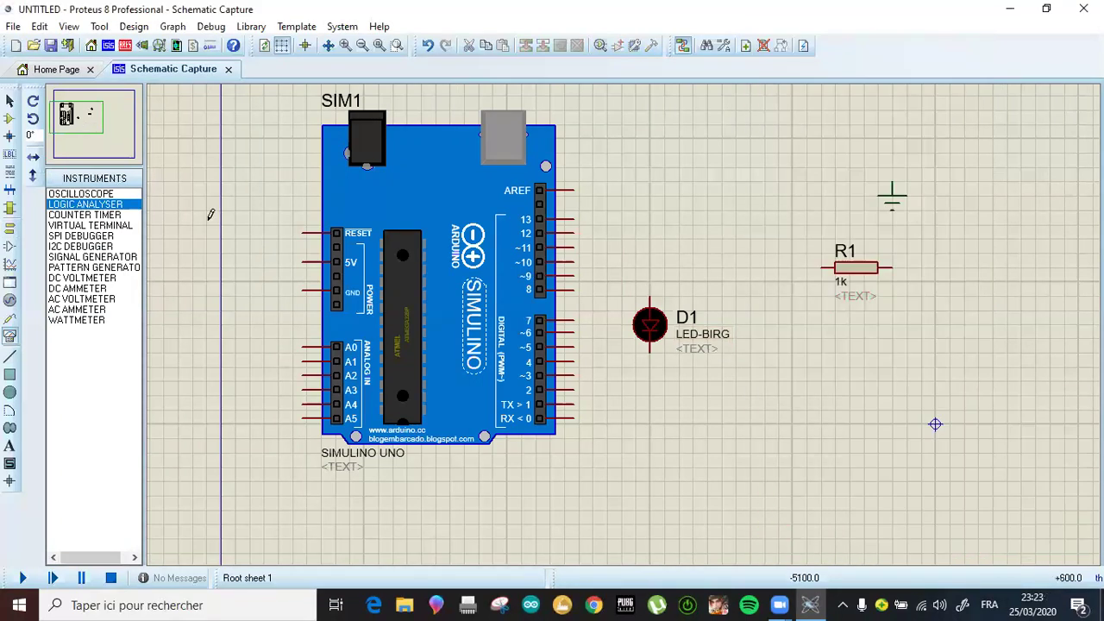
Step: Preview the virtual instruments from COUNTER TIMER through the DC and AC meters to WATTMETER, and bring up the available probes
{"action": "left_click", "coordinate": [84, 215]}
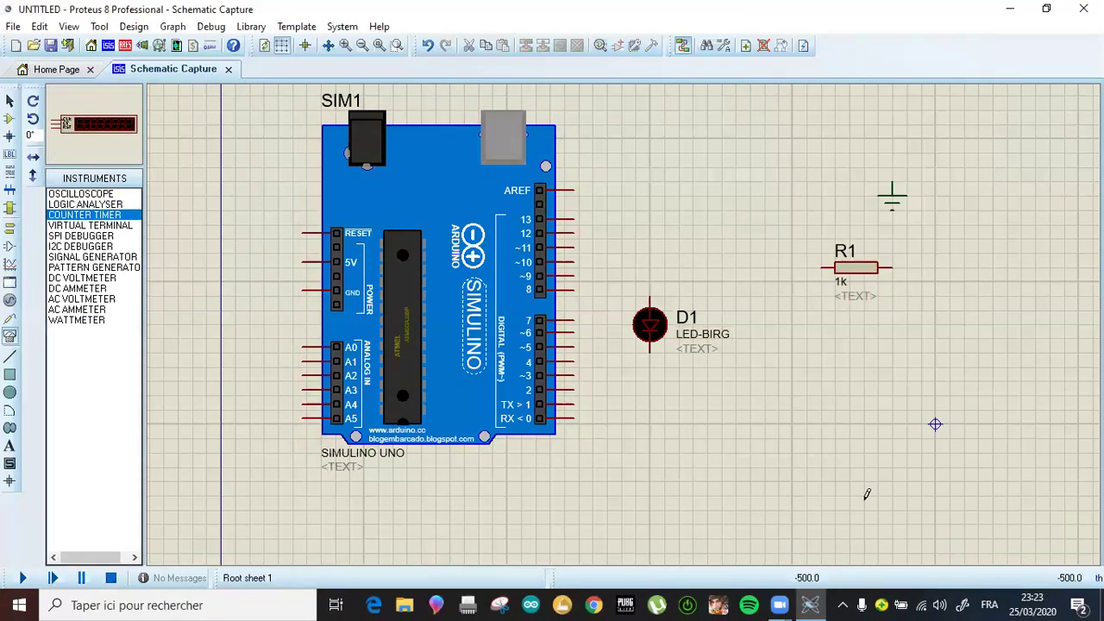
{"action": "left_click", "coordinate": [100, 226]}
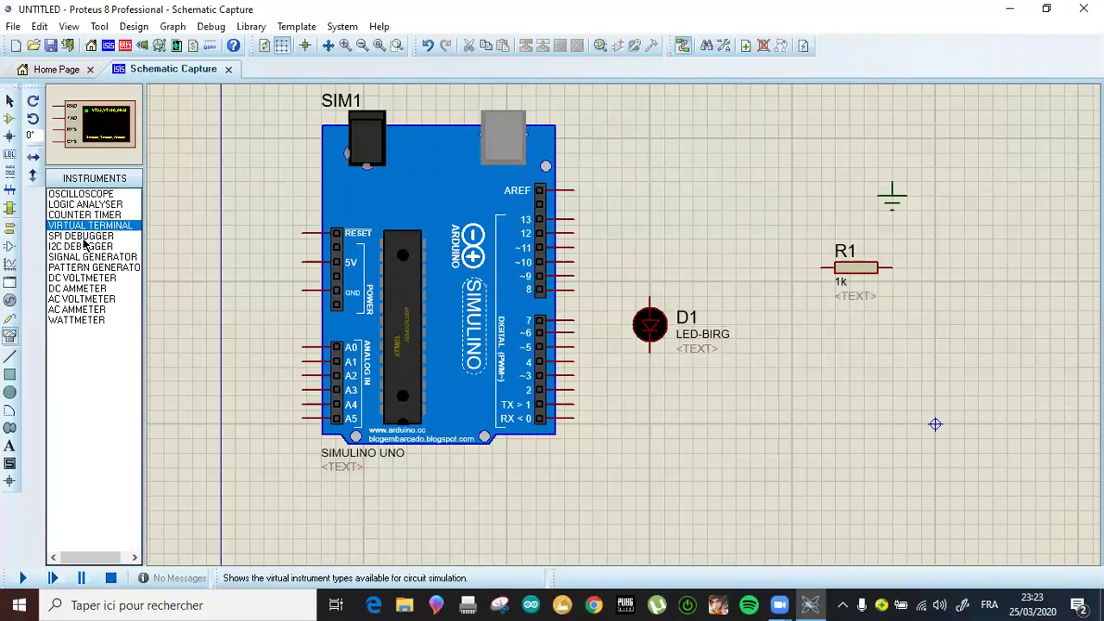
{"action": "left_click", "coordinate": [71, 267]}
{"action": "left_click", "coordinate": [73, 278]}
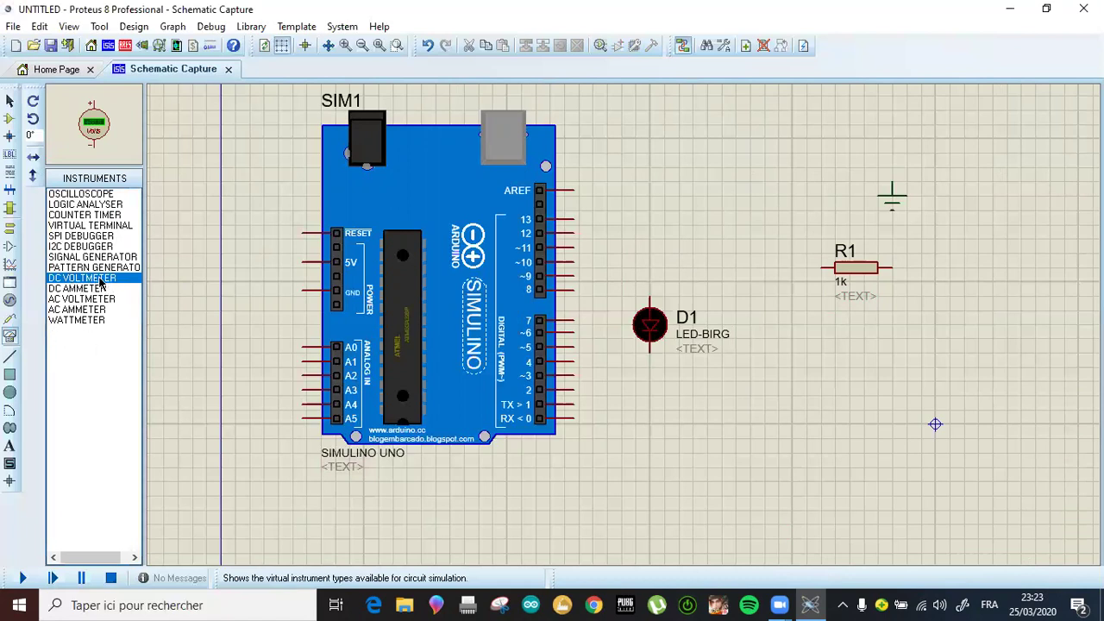
{"action": "left_click", "coordinate": [98, 290]}
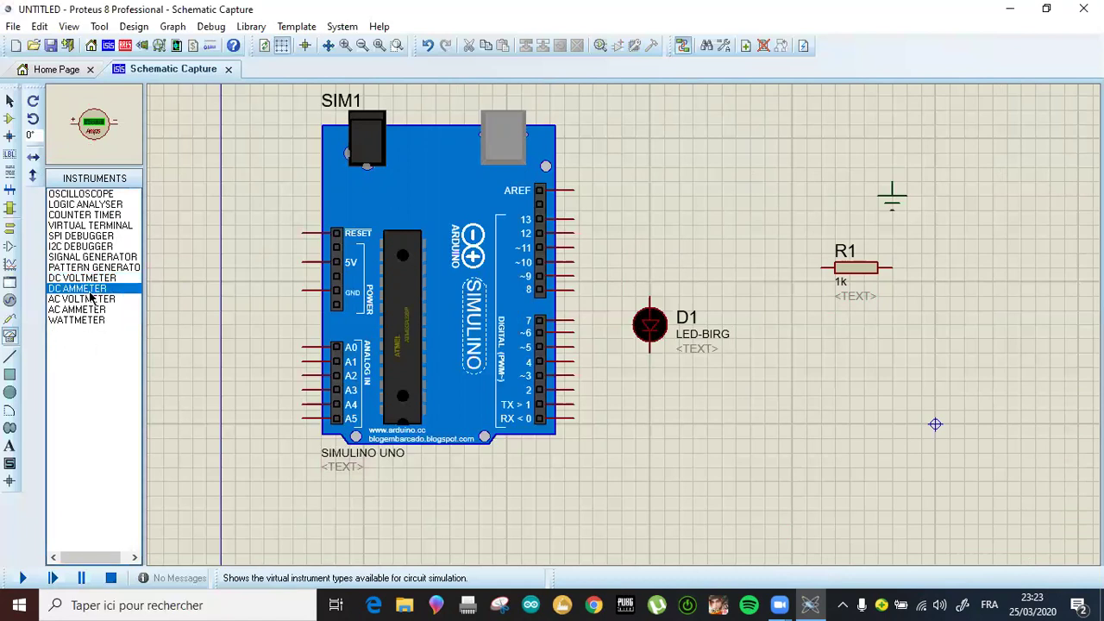
{"action": "left_click", "coordinate": [92, 299]}
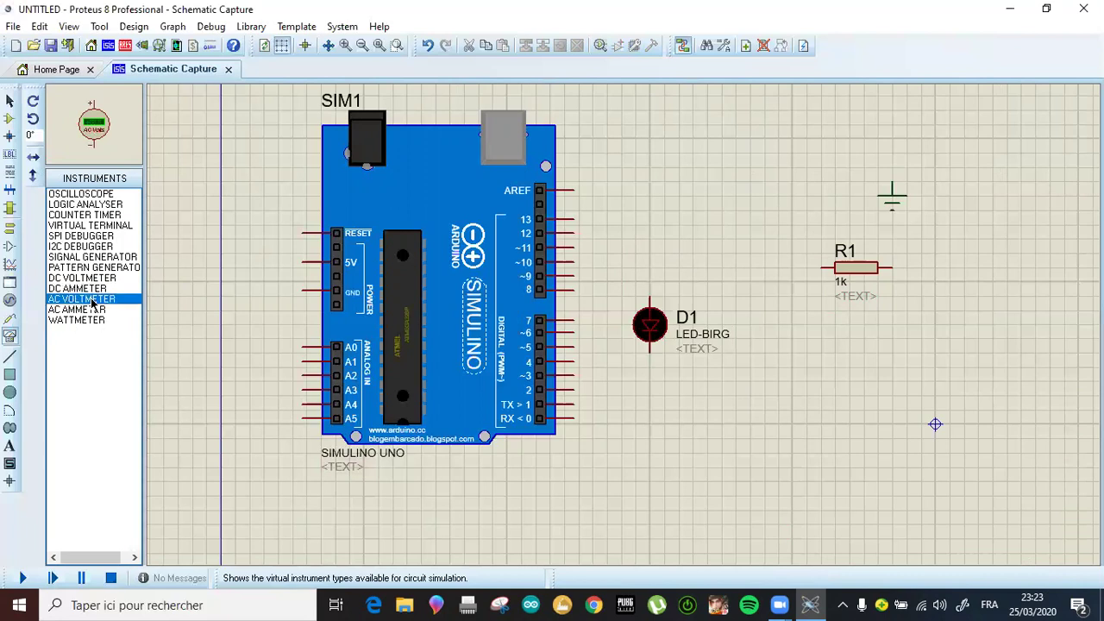
{"action": "left_click", "coordinate": [78, 311]}
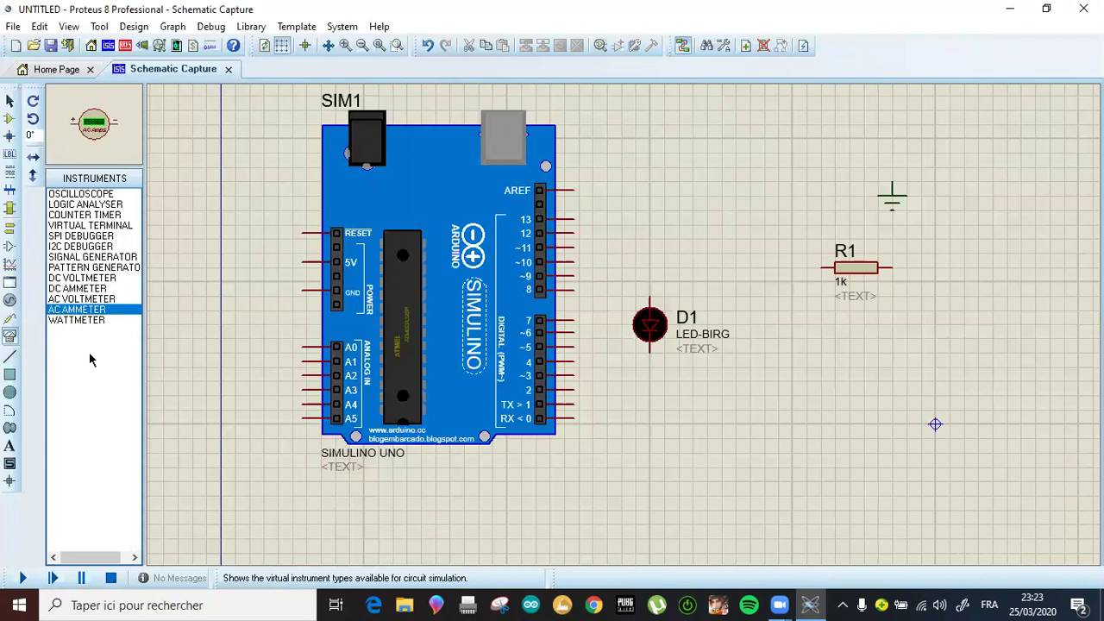
{"action": "left_click", "coordinate": [93, 320]}
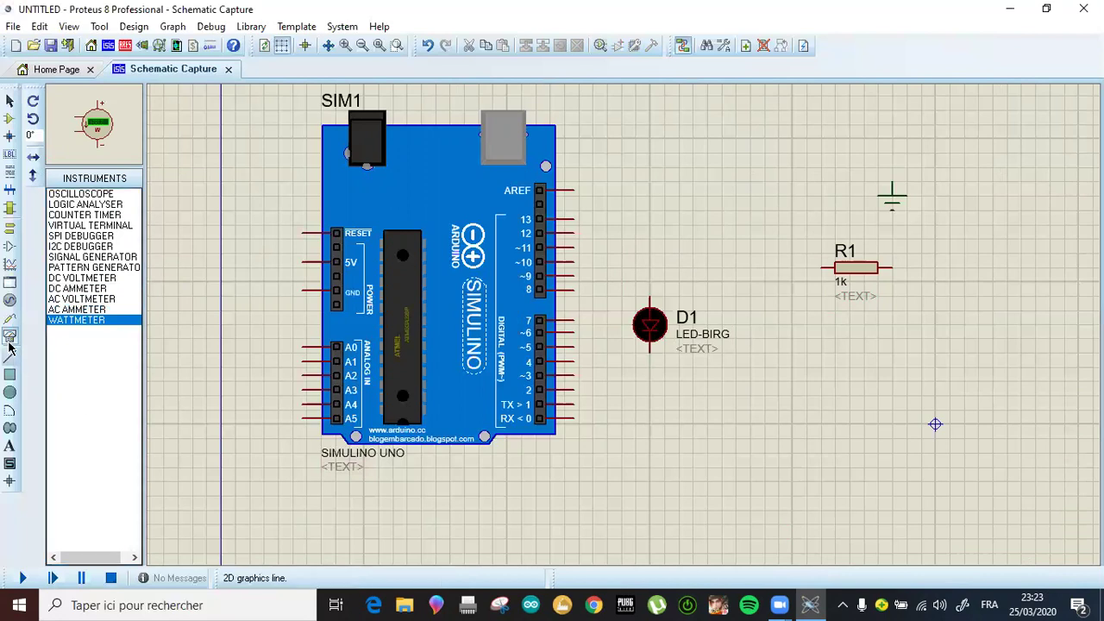
{"action": "left_click", "coordinate": [10, 317]}
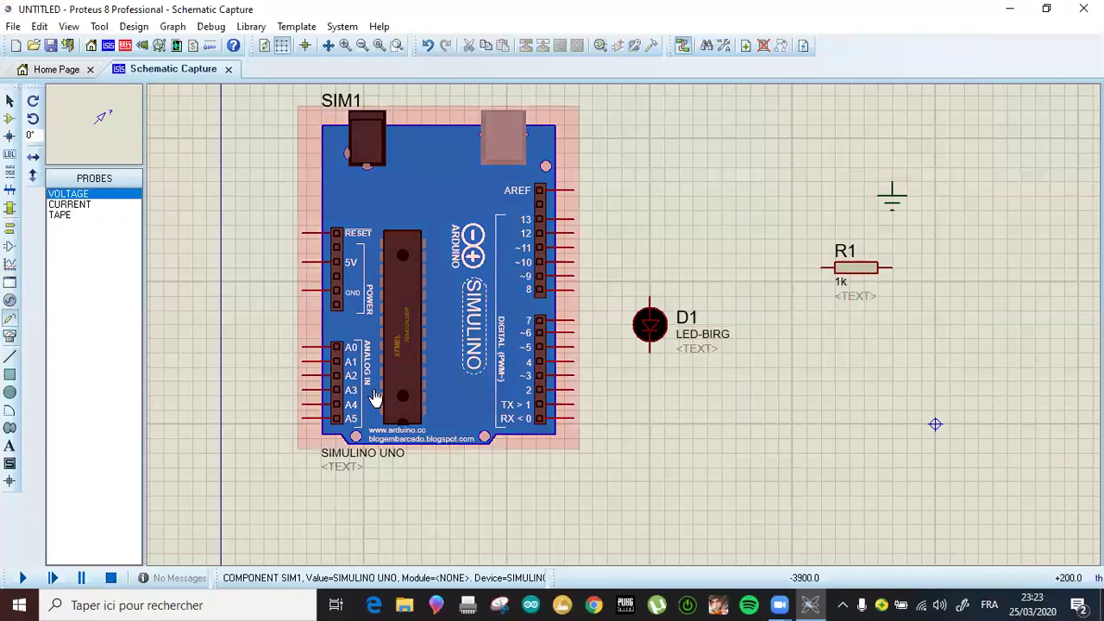
Step: Preview the 2D graphics box styles from COMPONENT down to BUS WIRE
{"action": "left_click", "coordinate": [6, 378]}
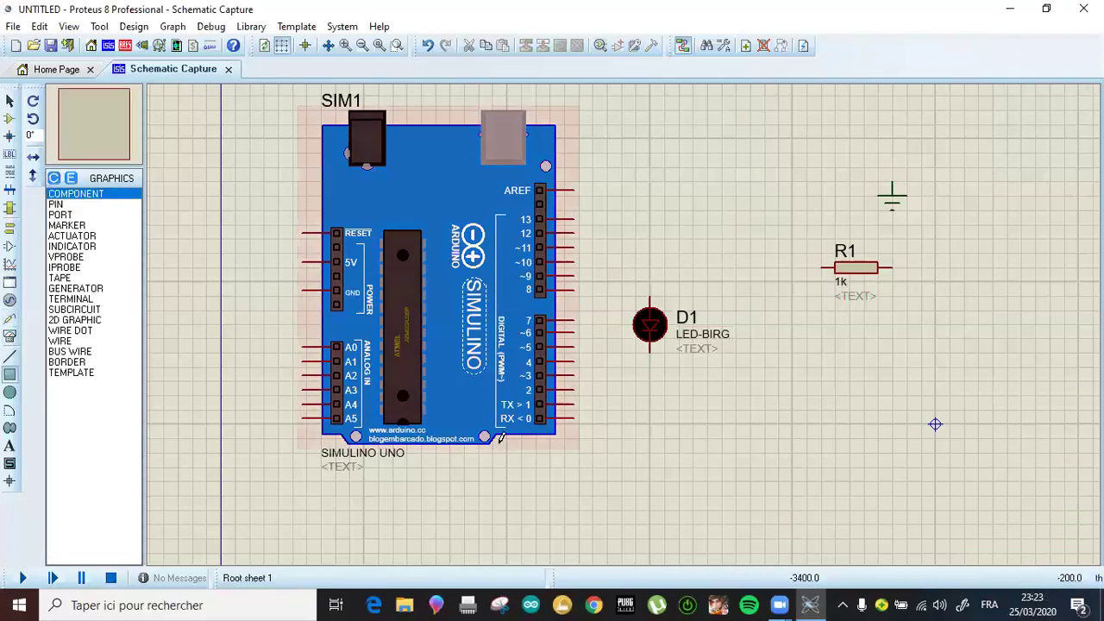
{"action": "left_click", "coordinate": [62, 226]}
{"action": "mouse_move", "coordinate": [76, 250]}
{"action": "left_mouse_down"}
{"action": "mouse_move", "coordinate": [54, 291]}
{"action": "mouse_move", "coordinate": [69, 351]}
{"action": "left_mouse_up"}
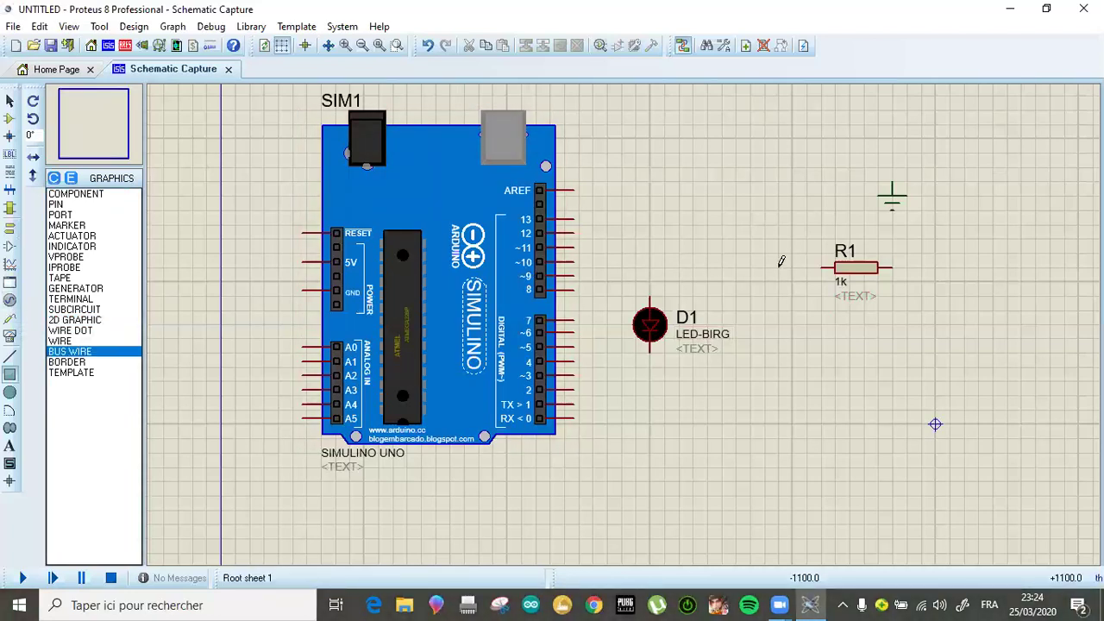
Step: Try wiring the LED directly between pin 8 and GND of the SIMULINO UNO board, and undo both wires
{"action": "left_click", "coordinate": [8, 121]}
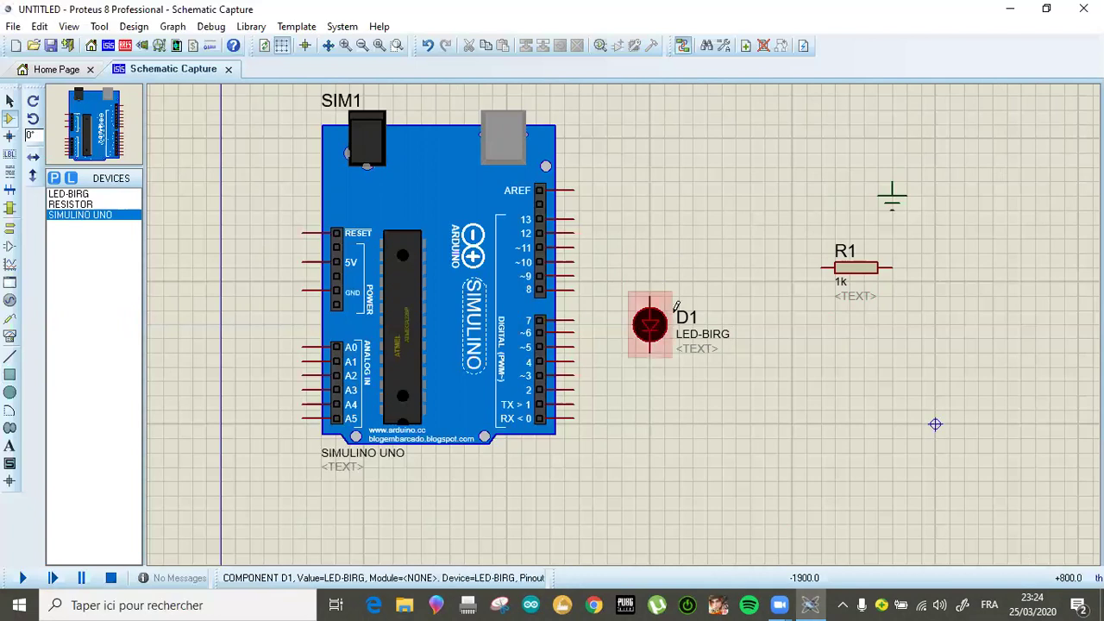
{"action": "left_click", "coordinate": [653, 293]}
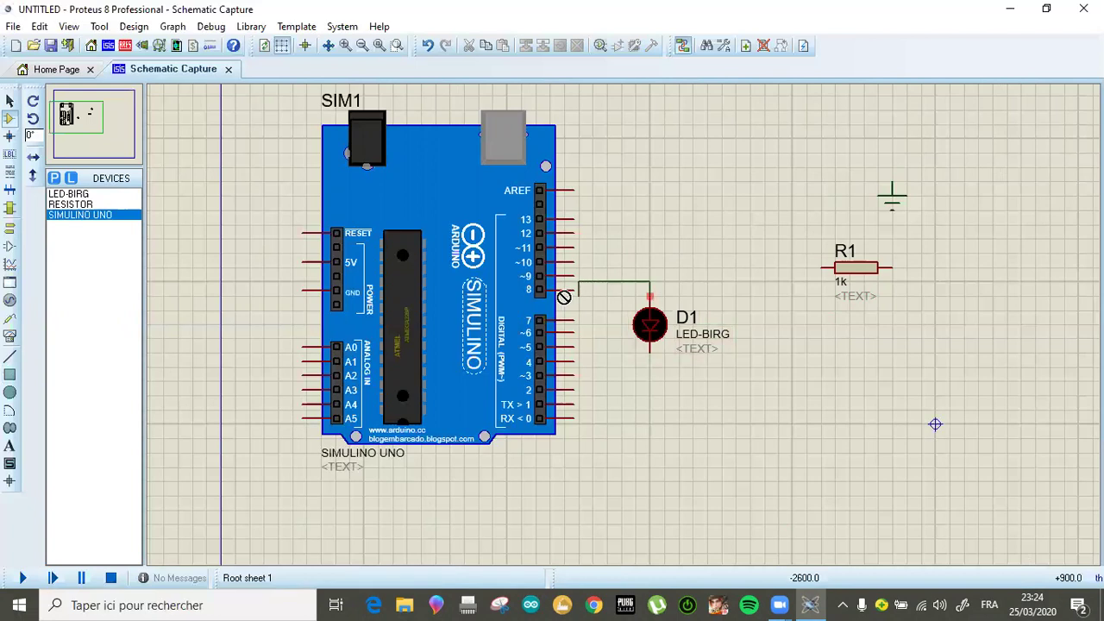
{"action": "left_click", "coordinate": [574, 288]}
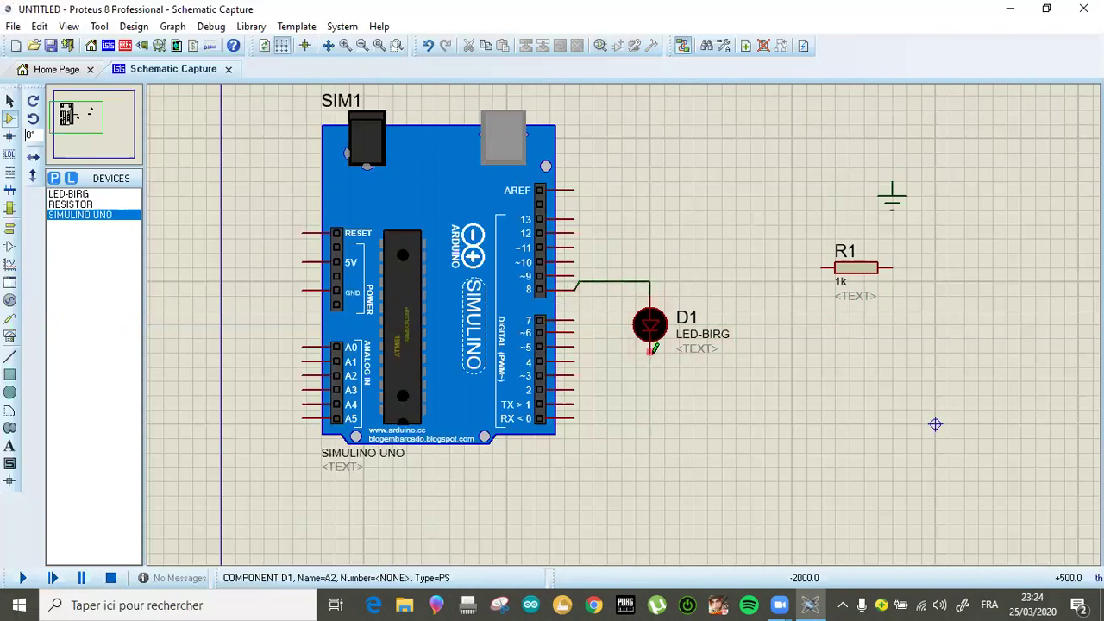
{"action": "left_click", "coordinate": [652, 350]}
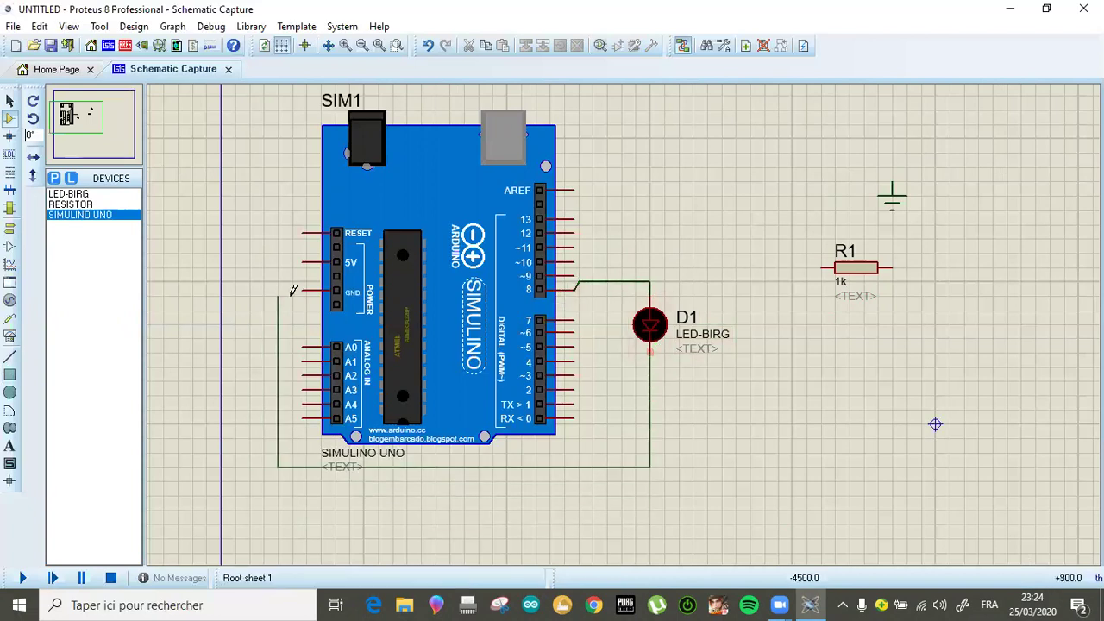
{"action": "left_click", "coordinate": [302, 289]}
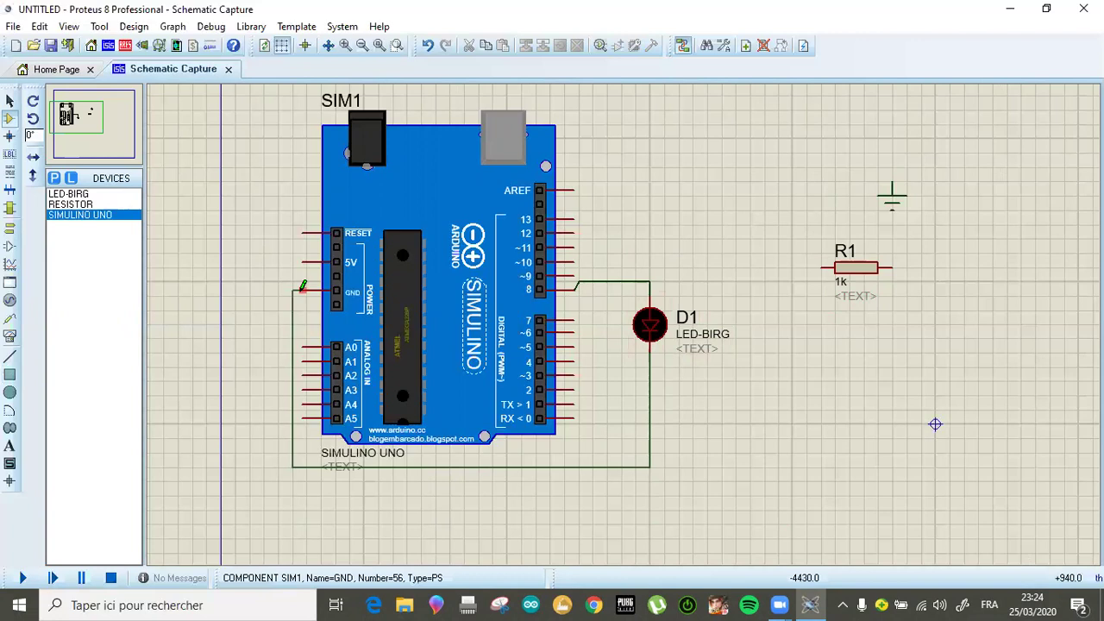
{"action": "key", "text": "ctrl+z"}
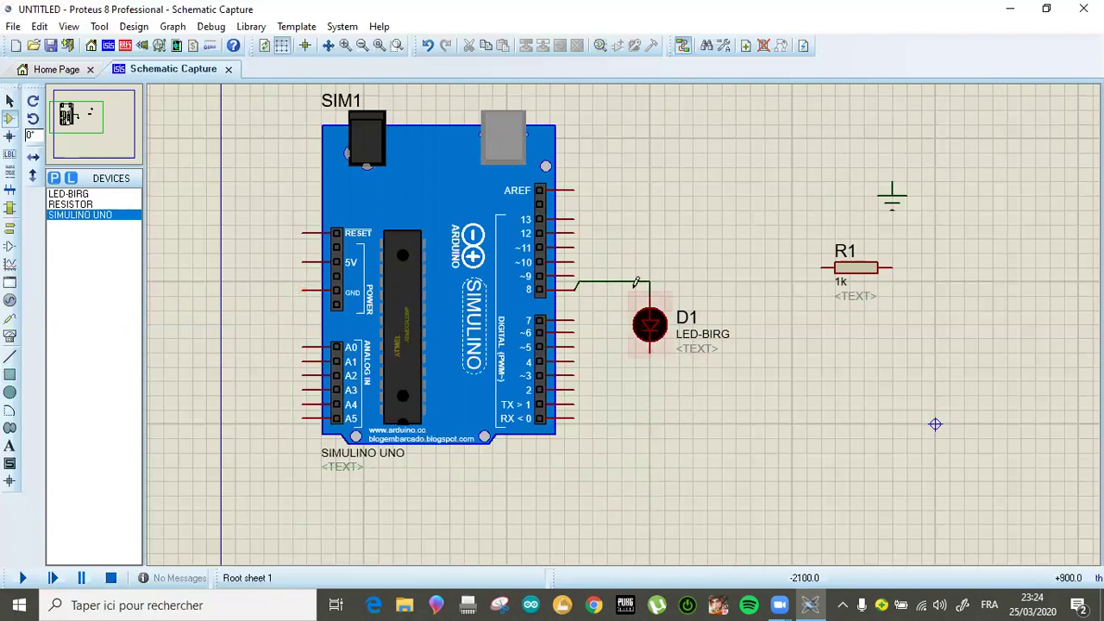
{"action": "key", "text": "ctrl+z"}
Step: Move resistor R1 just above the LED and rotate it clockwise so it stands vertically
{"action": "left_click_drag", "start_coordinate": [868, 281], "coordinate": [711, 267]}
{"action": "right_click", "coordinate": [725, 253]}
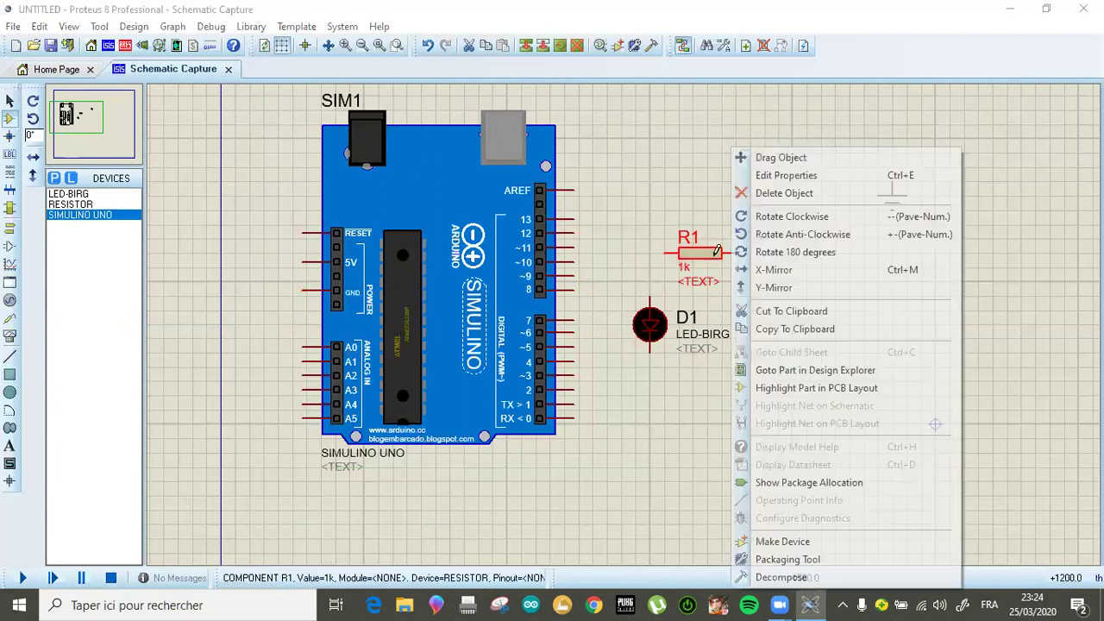
{"action": "left_click", "coordinate": [764, 221]}
{"action": "double_click", "coordinate": [711, 261]}
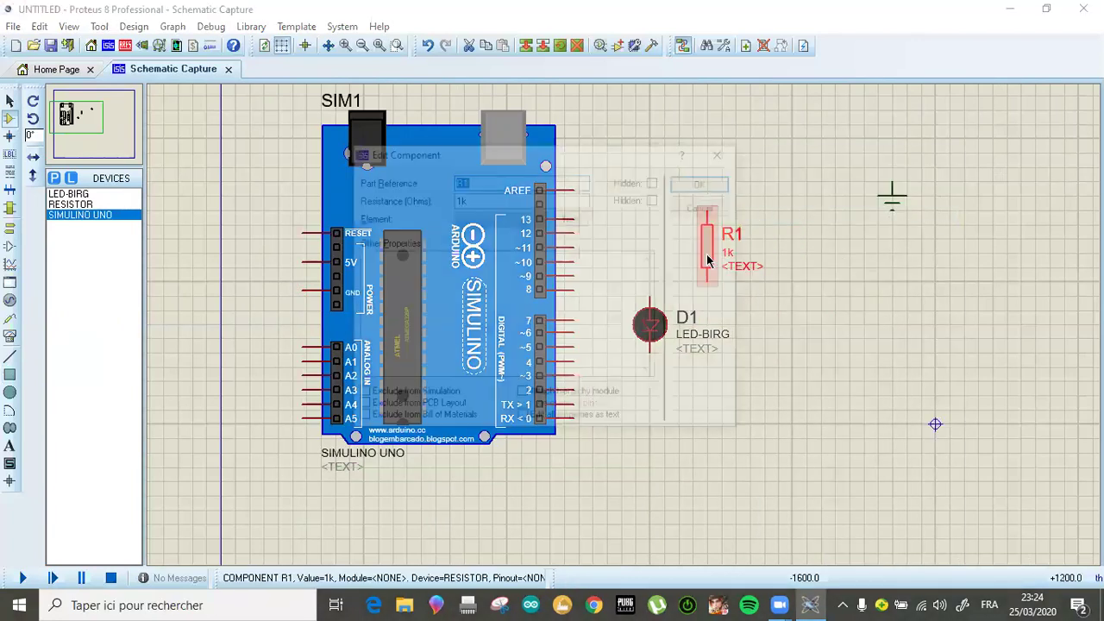
{"action": "left_click", "coordinate": [705, 181]}
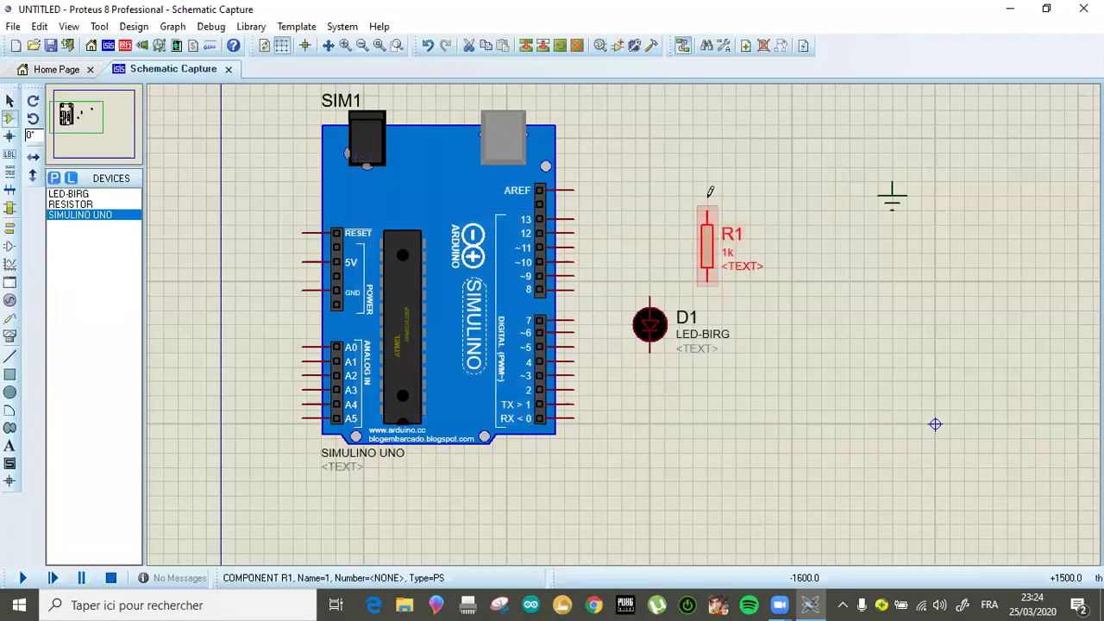
Step: Wire the circuit in series from board pin 8 through resistor R1 and the LED to the board's GND pin
{"action": "left_click", "coordinate": [708, 207]}
{"action": "left_click", "coordinate": [578, 288]}
{"action": "left_click", "coordinate": [708, 279]}
{"action": "left_click", "coordinate": [650, 301]}
{"action": "left_click", "coordinate": [651, 344]}
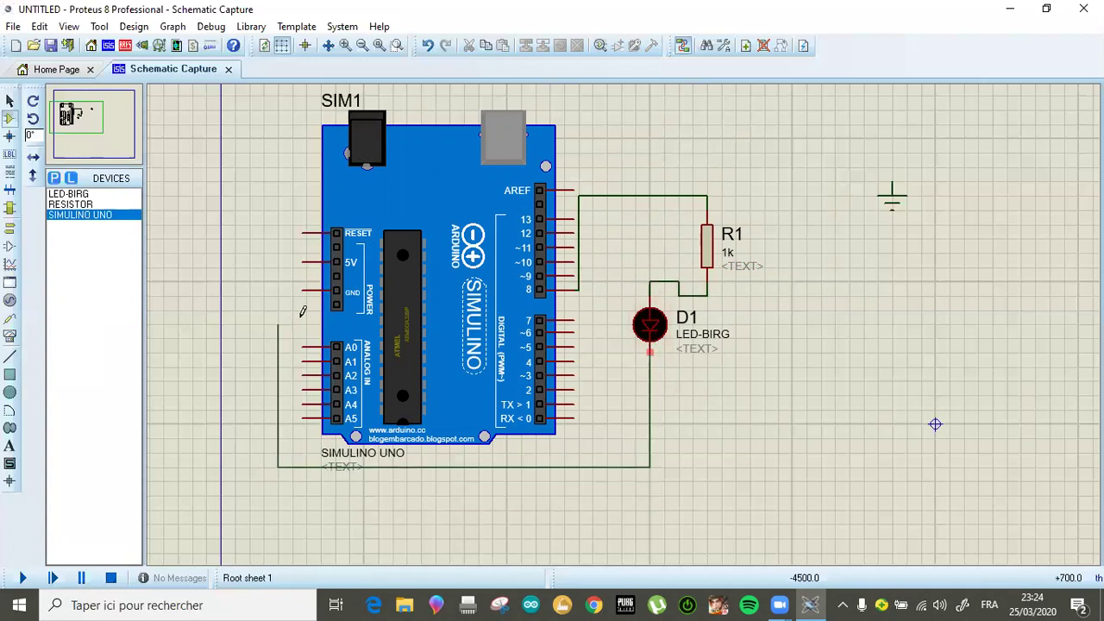
{"action": "left_click", "coordinate": [303, 289]}
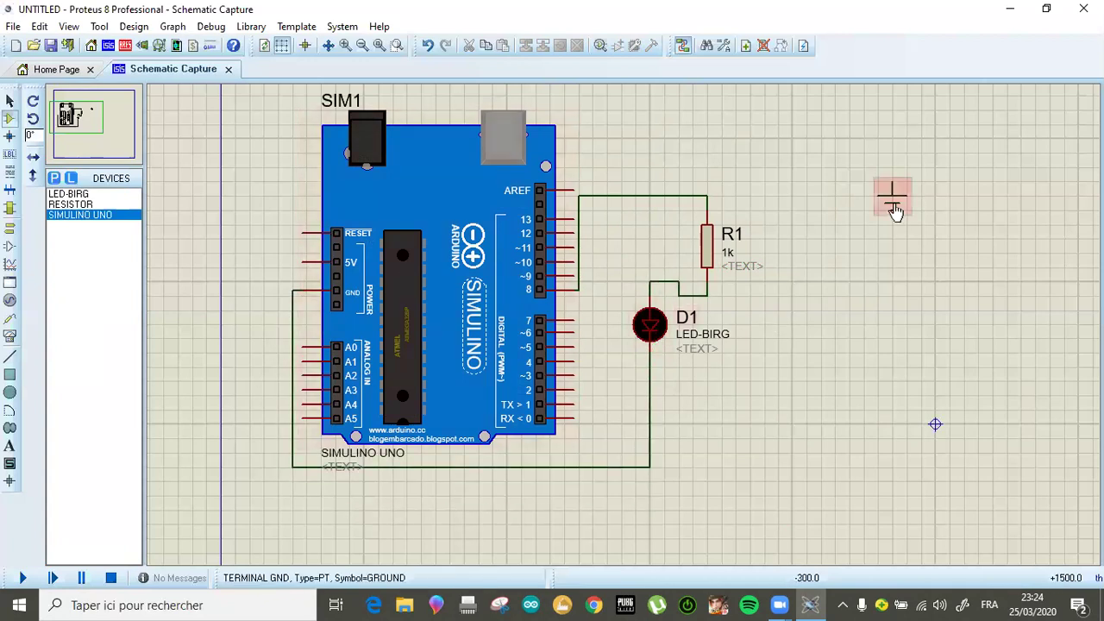
Step: Move the unconnected ground terminal down to the free area beside and below the LED
{"action": "mouse_move", "coordinate": [901, 207]}
{"action": "left_mouse_down"}
{"action": "mouse_move", "coordinate": [863, 345]}
{"action": "mouse_move", "coordinate": [811, 431]}
{"action": "left_mouse_up"}
{"action": "left_click", "coordinate": [870, 468]}
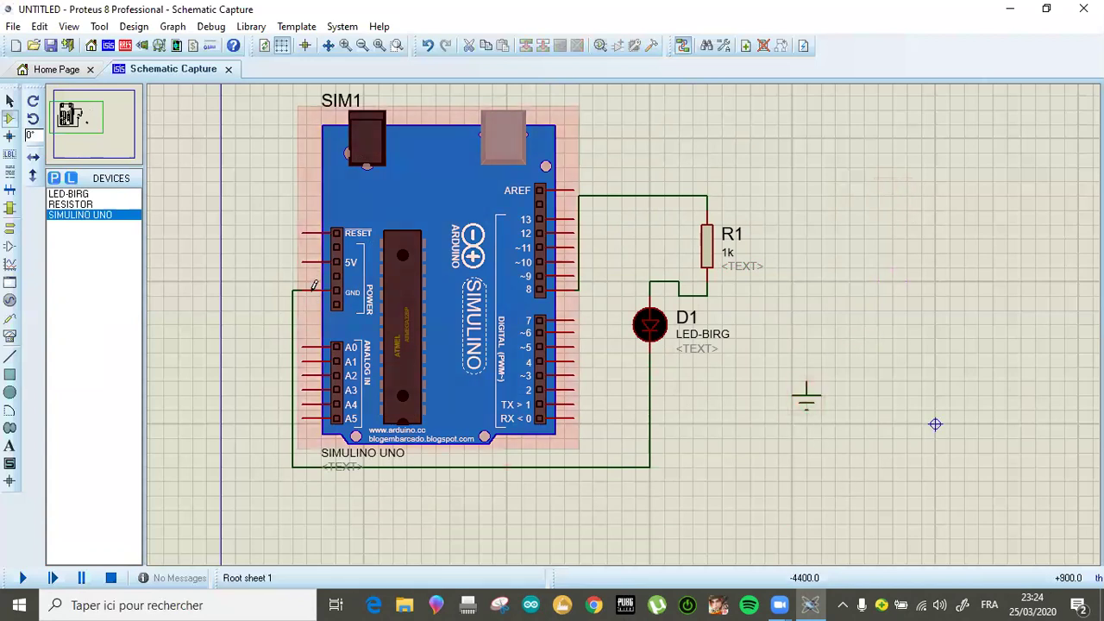
{"action": "left_click_drag", "start_coordinate": [850, 138], "coordinate": [157, 560]}
{"action": "left_click", "coordinate": [1079, 397]}
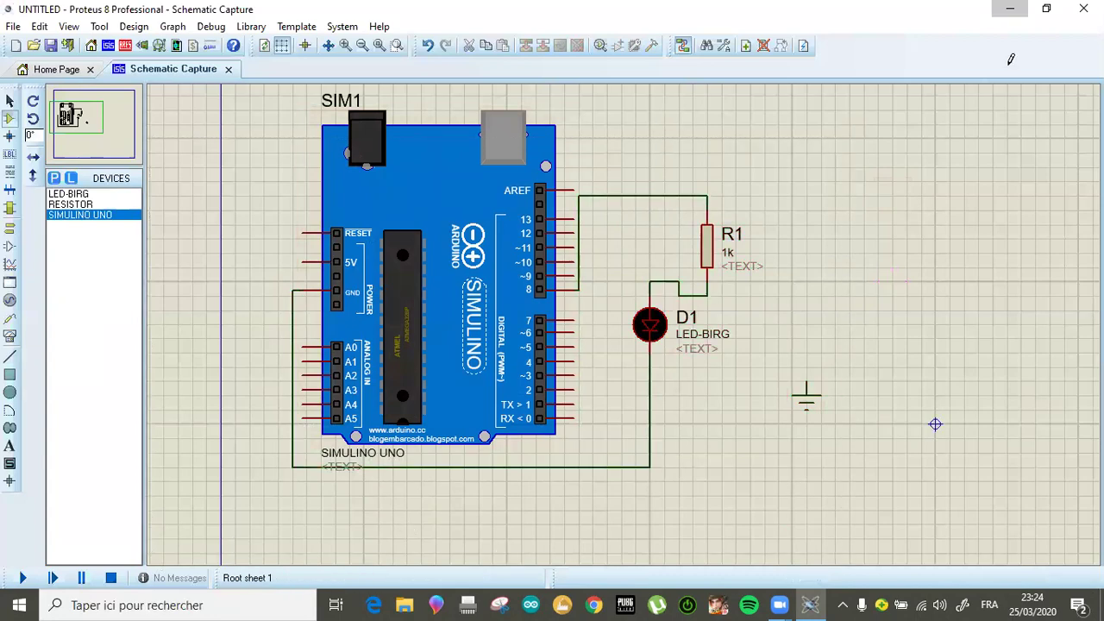
Step: Switch to the desktop, launch the Arduino IDE, and advance the desktop wallpaper while it loads
{"action": "left_click", "coordinate": [1010, 9]}
{"action": "right_click", "coordinate": [735, 368]}
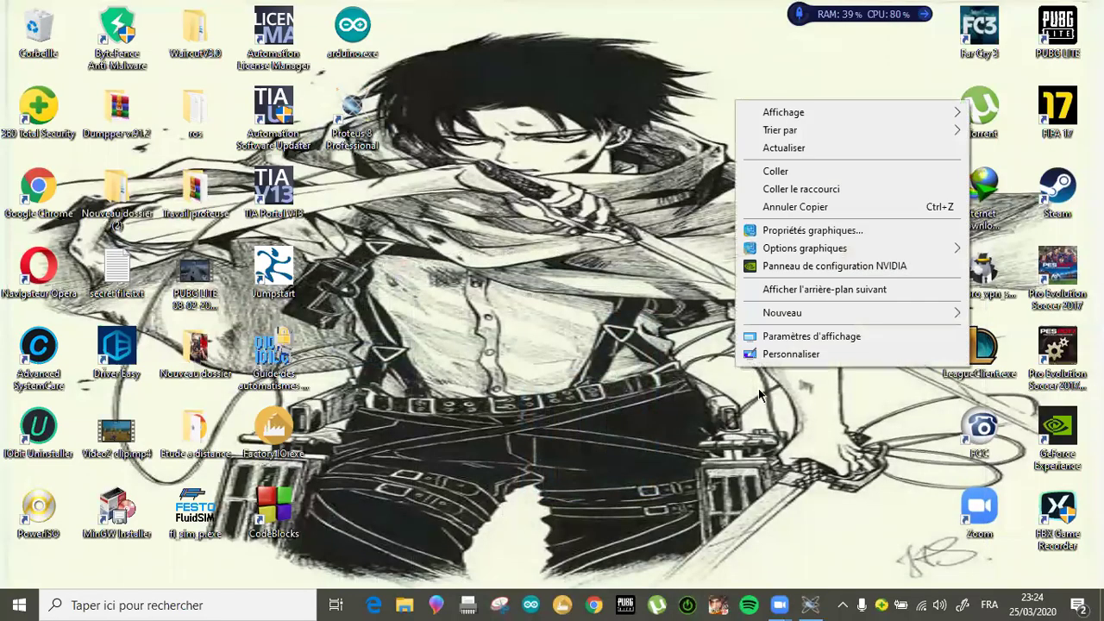
{"action": "left_click", "coordinate": [793, 291]}
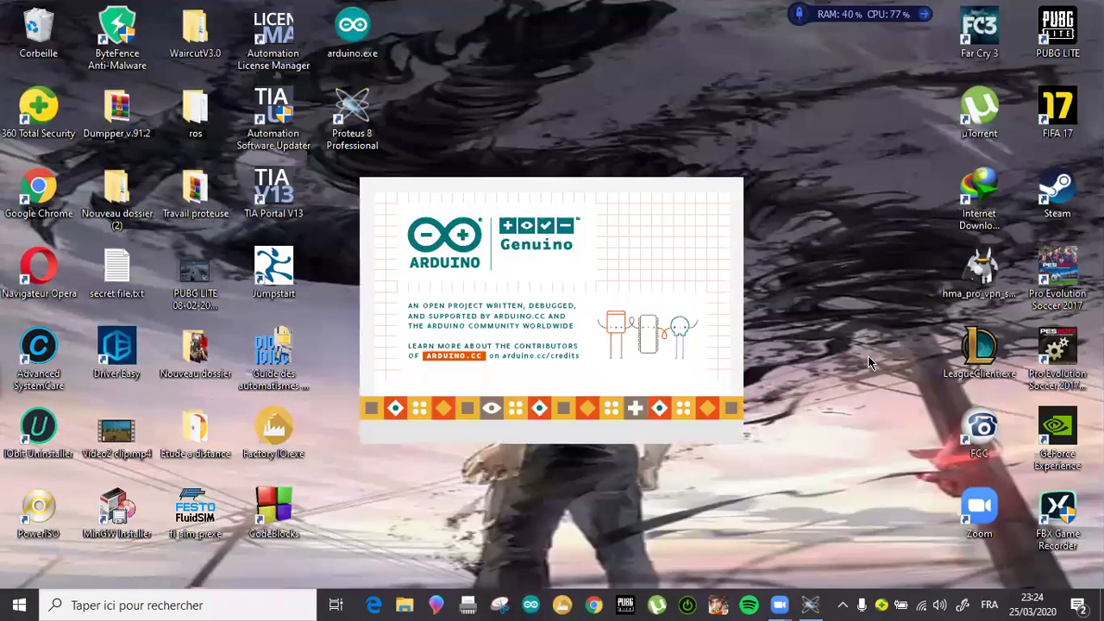
{"action": "right_click", "coordinate": [869, 362]}
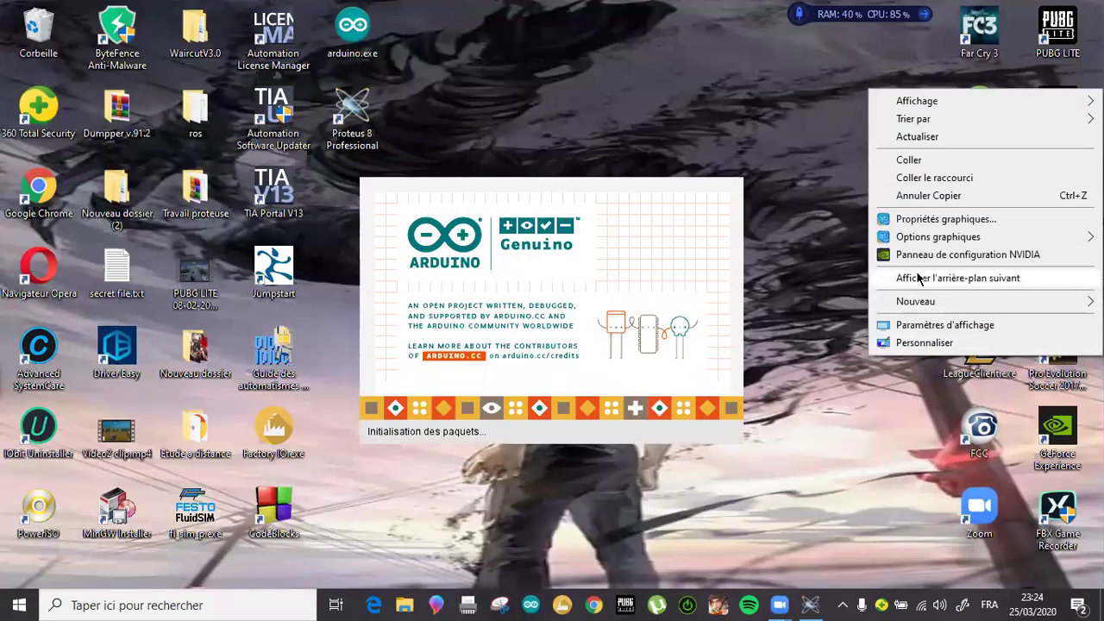
{"action": "left_click", "coordinate": [918, 277]}
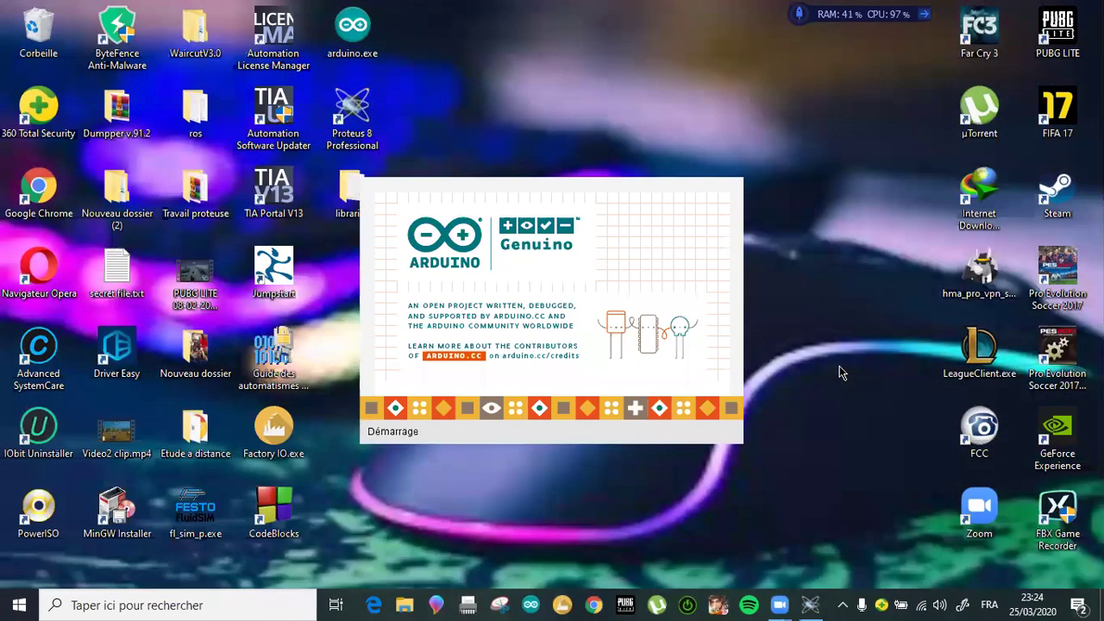
{"action": "right_click", "coordinate": [839, 367]}
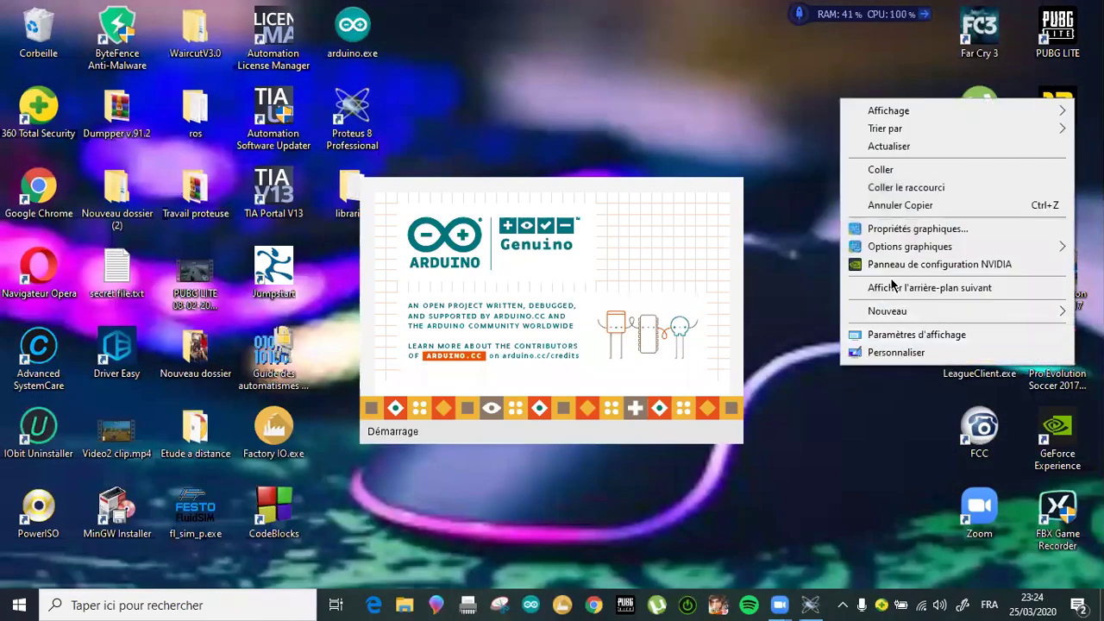
{"action": "left_click", "coordinate": [892, 287]}
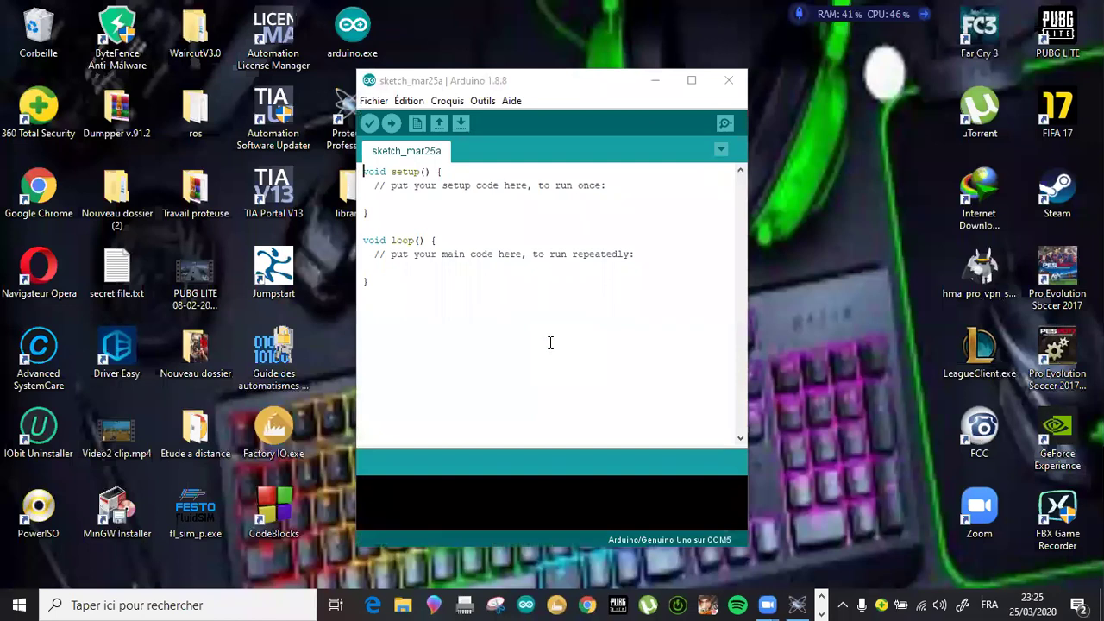
Step: Open the Blink sketch from the 01.Basics examples in the Arduino IDE and maximize its window
{"action": "left_click", "coordinate": [691, 81]}
{"action": "left_click", "coordinate": [149, 286]}
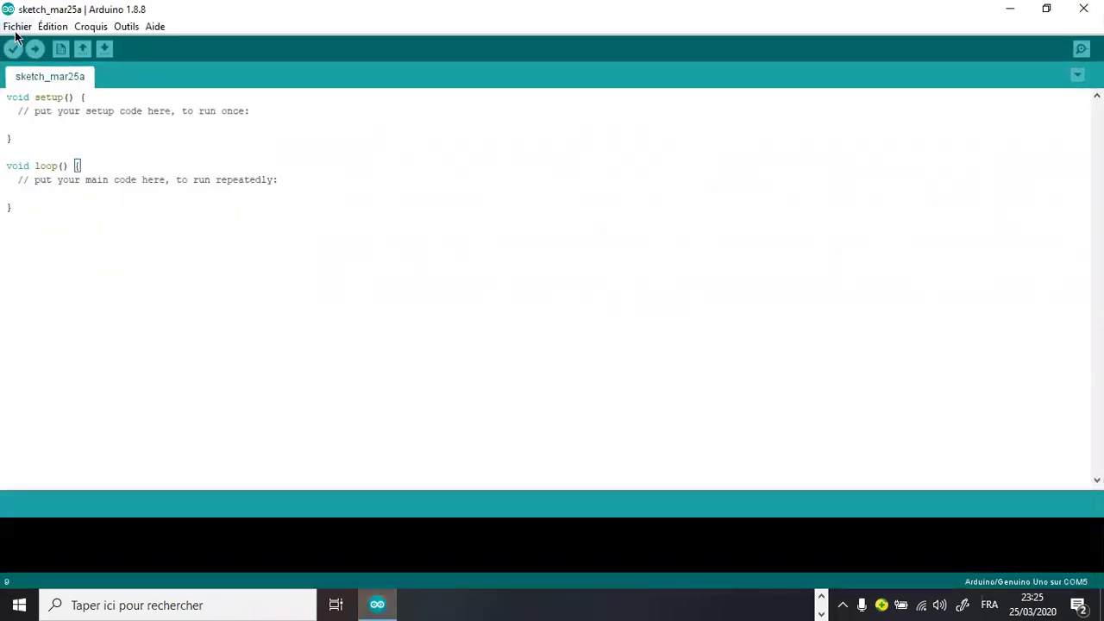
{"action": "left_click_drag", "start_coordinate": [29, 227], "coordinate": [12, 76]}
{"action": "left_click", "coordinate": [98, 245]}
{"action": "left_click", "coordinate": [14, 27]}
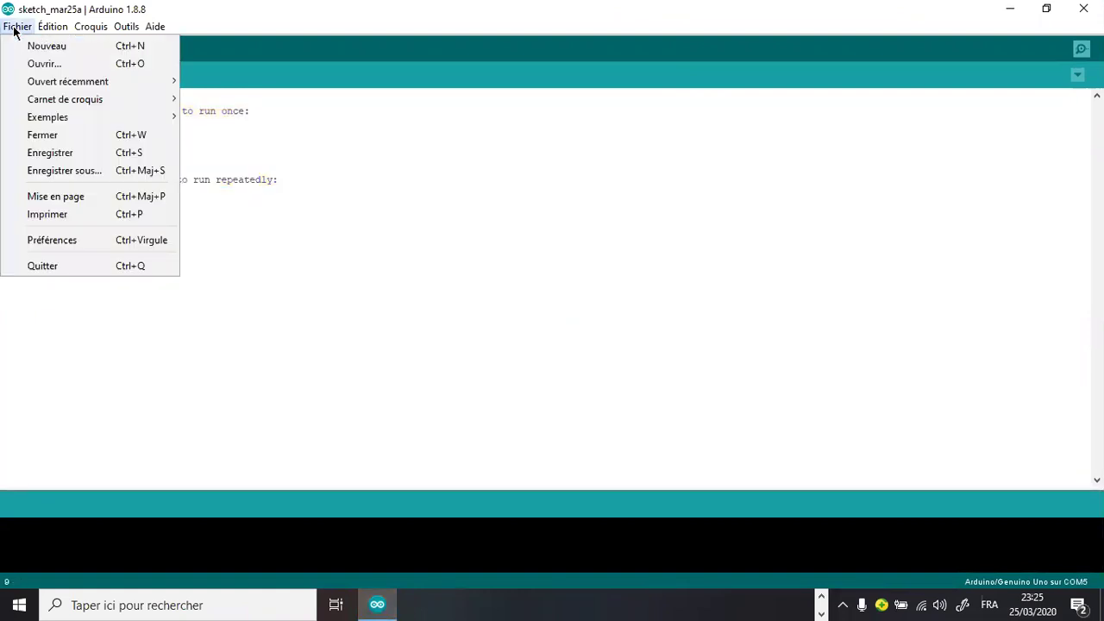
{"action": "mouse_move", "coordinate": [99, 118]}
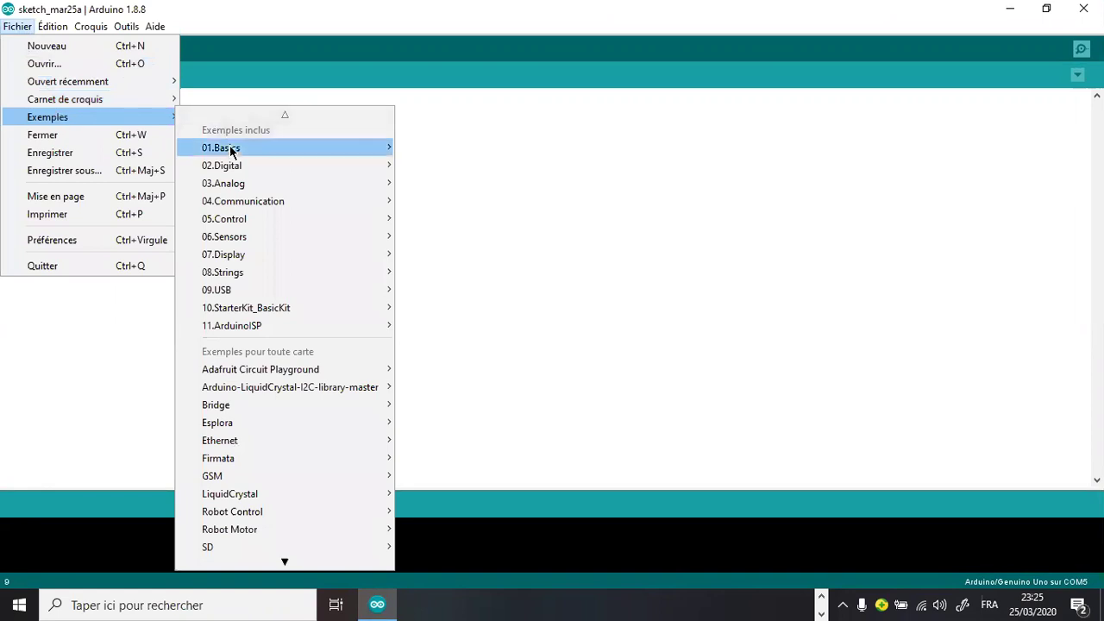
{"action": "mouse_move", "coordinate": [268, 153]}
{"action": "left_click", "coordinate": [456, 185]}
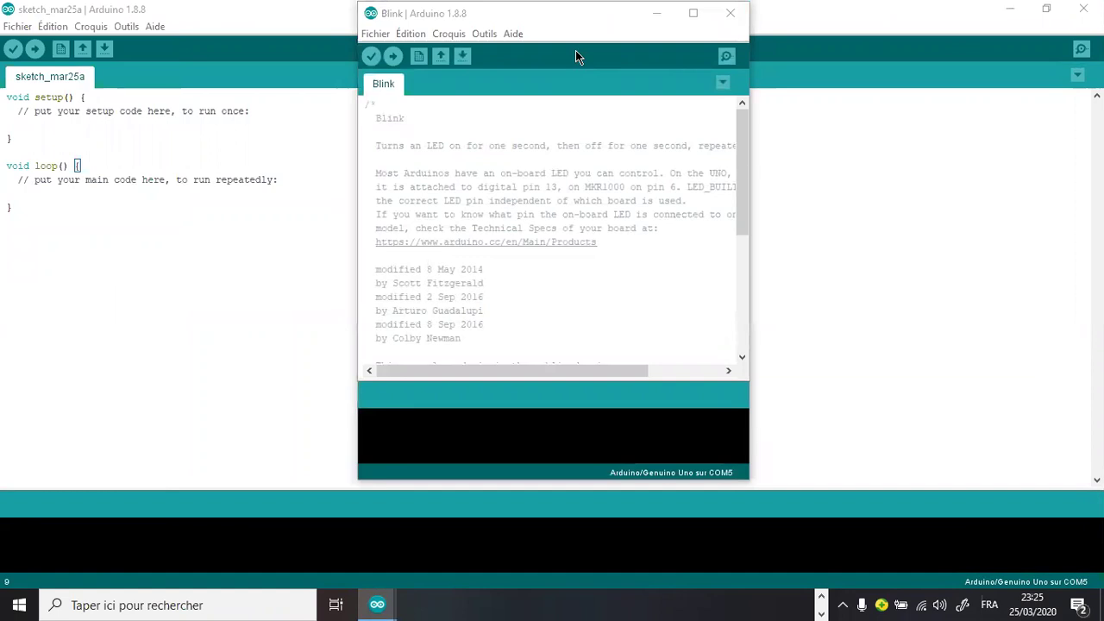
{"action": "double_click", "coordinate": [583, 8]}
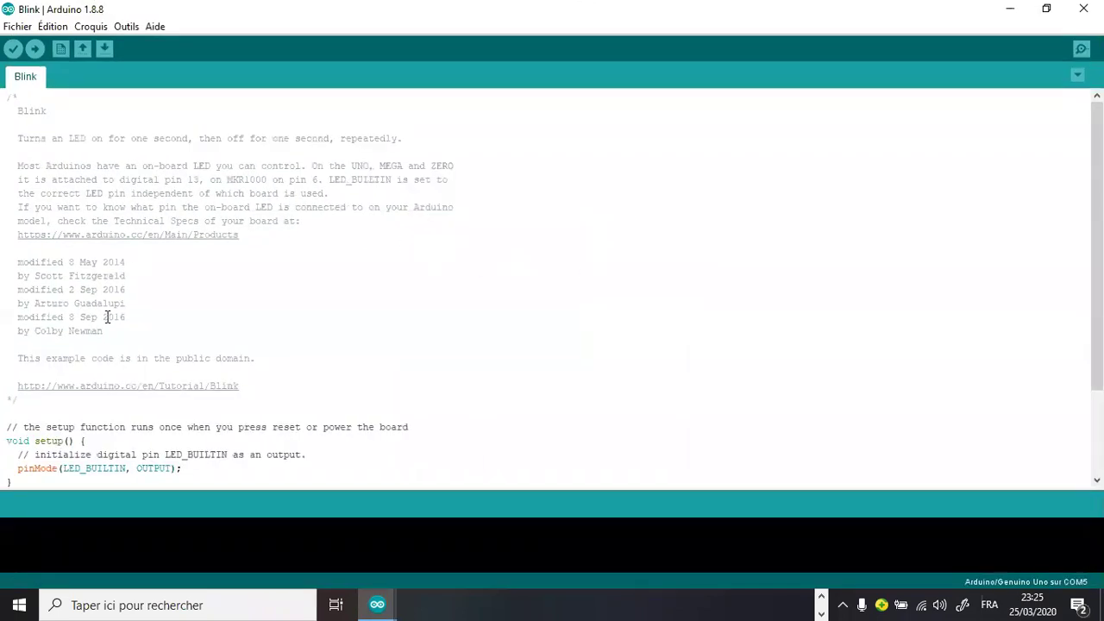
Step: Delete the introductory comment block and the comment line above the setup function in the Blink sketch
{"action": "left_click_drag", "start_coordinate": [17, 399], "coordinate": [11, 95]}
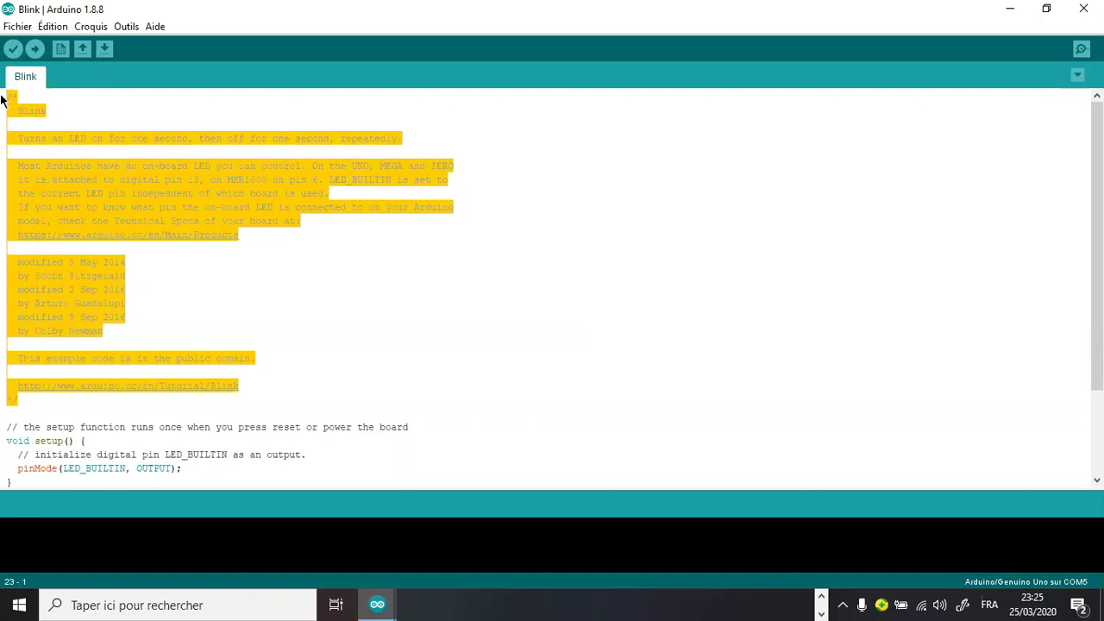
{"action": "key", "text": "BackSpace"}
{"action": "left_click_drag", "start_coordinate": [409, 125], "coordinate": [7, 107]}
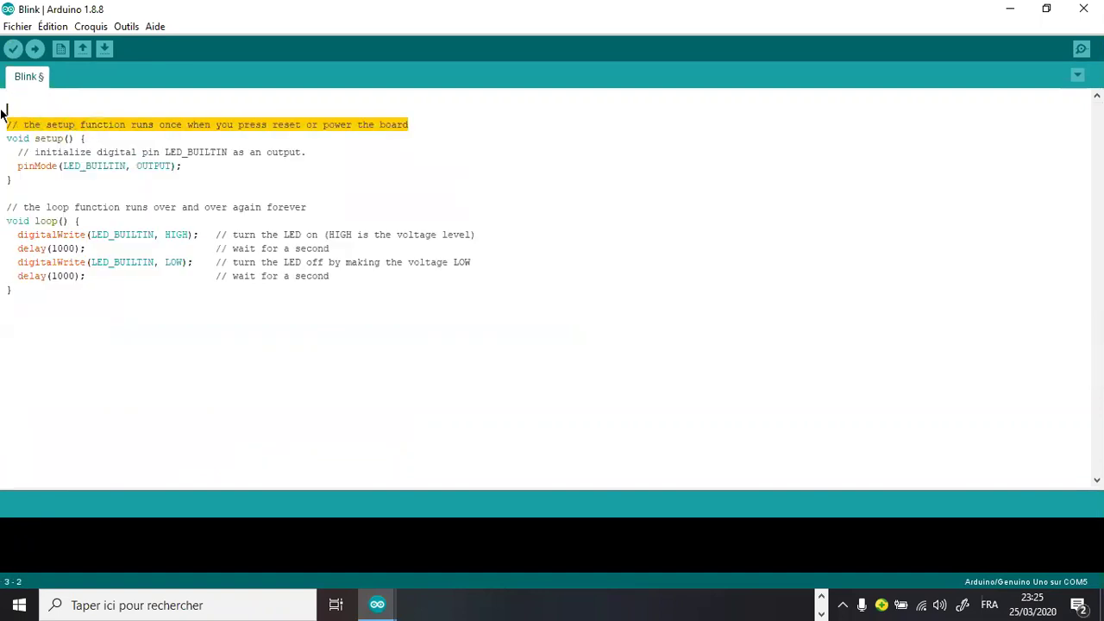
{"action": "key", "text": "BackSpace"}
{"action": "key", "text": "BackSpace"}
Step: Shorten LED_BUILTIN to LED in the pinMode call of the setup function
{"action": "left_click", "coordinate": [129, 139]}
{"action": "key", "text": "BackSpace"}
{"action": "key", "text": "BackSpace"}
{"action": "key", "text": "BackSpace"}
{"action": "key", "text": "BackSpace"}
{"action": "key", "text": "BackSpace"}
{"action": "key", "text": "BackSpace"}
{"action": "key", "text": "BackSpace"}
{"action": "key", "text": "BackSpace"}
{"action": "key", "text": "BackSpace"}
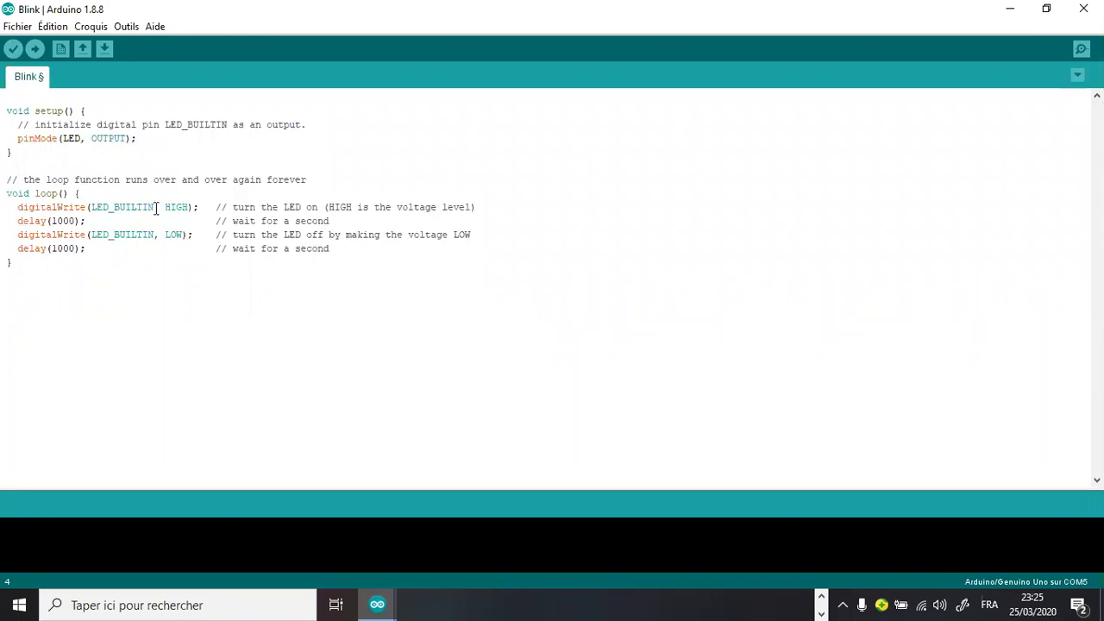
Step: Shorten LED_BUILTIN to LED in the HIGH and LOW digitalWrite calls of the loop function
{"action": "left_click", "coordinate": [153, 208]}
{"action": "key", "text": "BackSpace"}
{"action": "key", "text": "BackSpace"}
{"action": "key", "text": "BackSpace"}
{"action": "key", "text": "BackSpace"}
{"action": "key", "text": "BackSpace"}
{"action": "key", "text": "BackSpace"}
{"action": "key", "text": "BackSpace"}
{"action": "key", "text": "BackSpace"}
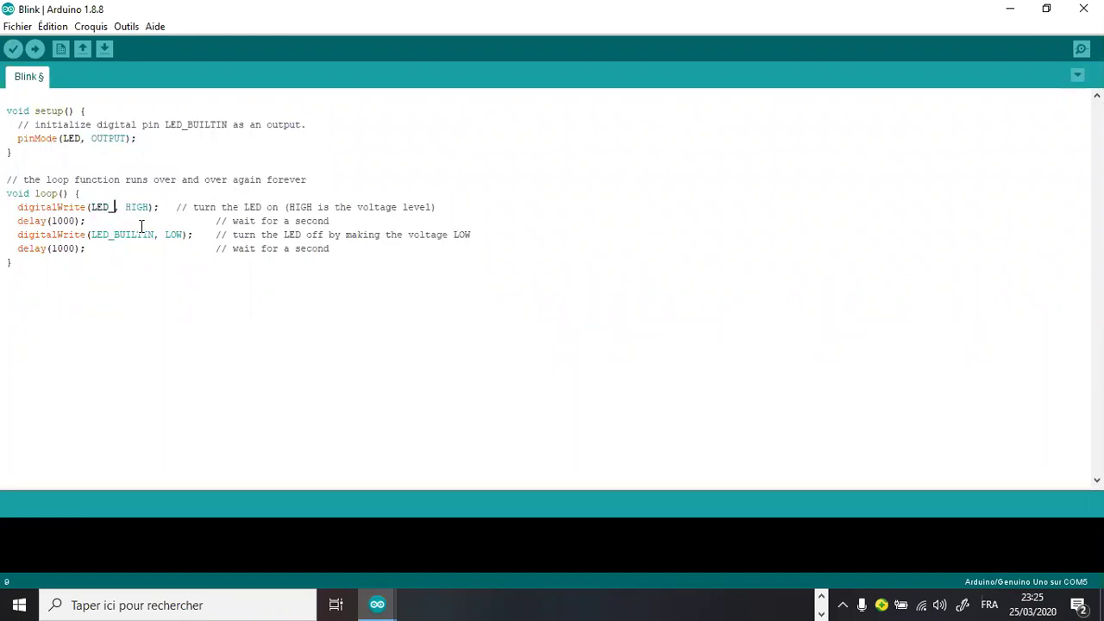
{"action": "left_click", "coordinate": [156, 234]}
{"action": "key", "text": "BackSpace"}
{"action": "key", "text": "BackSpace"}
{"action": "key", "text": "BackSpace"}
{"action": "key", "text": "BackSpace"}
{"action": "key", "text": "BackSpace"}
{"action": "key", "text": "BackSpace"}
{"action": "key", "text": "BackSpace"}
{"action": "key", "text": "BackSpace"}
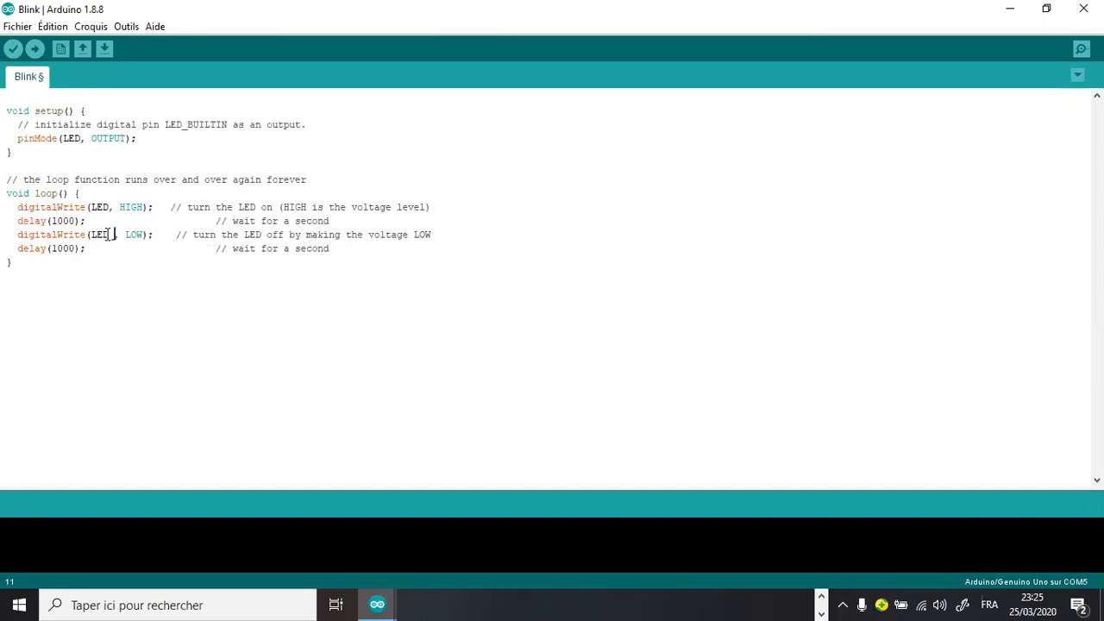
{"action": "double_click", "coordinate": [100, 234]}
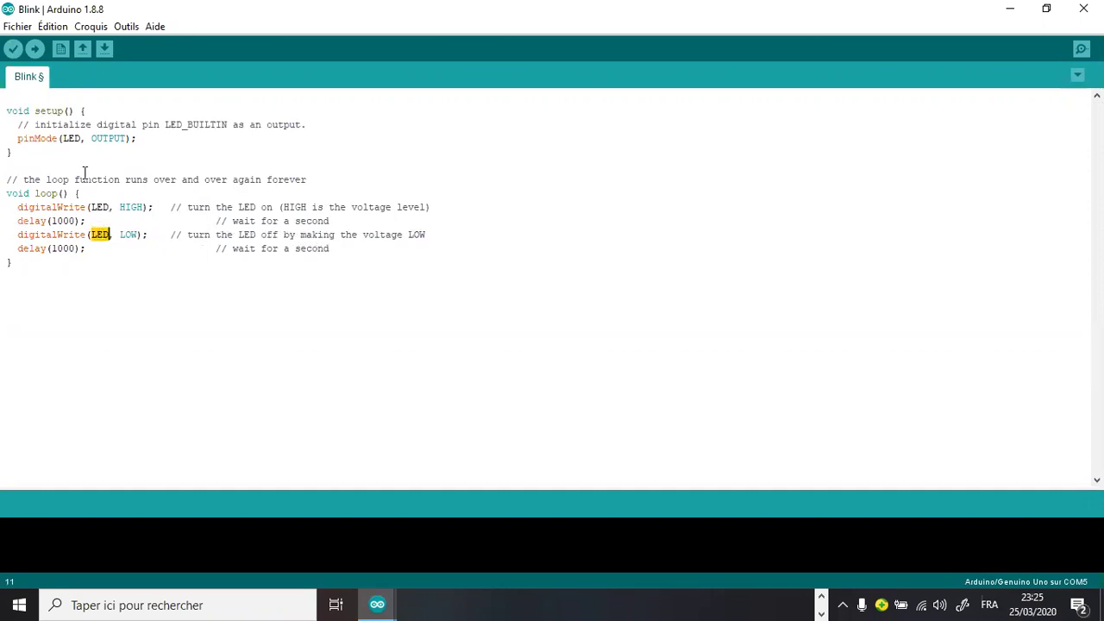
Step: Add "#define LED 8" as the first line of the sketch, followed by blank lines before the setup function
{"action": "left_click", "coordinate": [39, 100]}
{"action": "type", "text": "#define LED 8"}
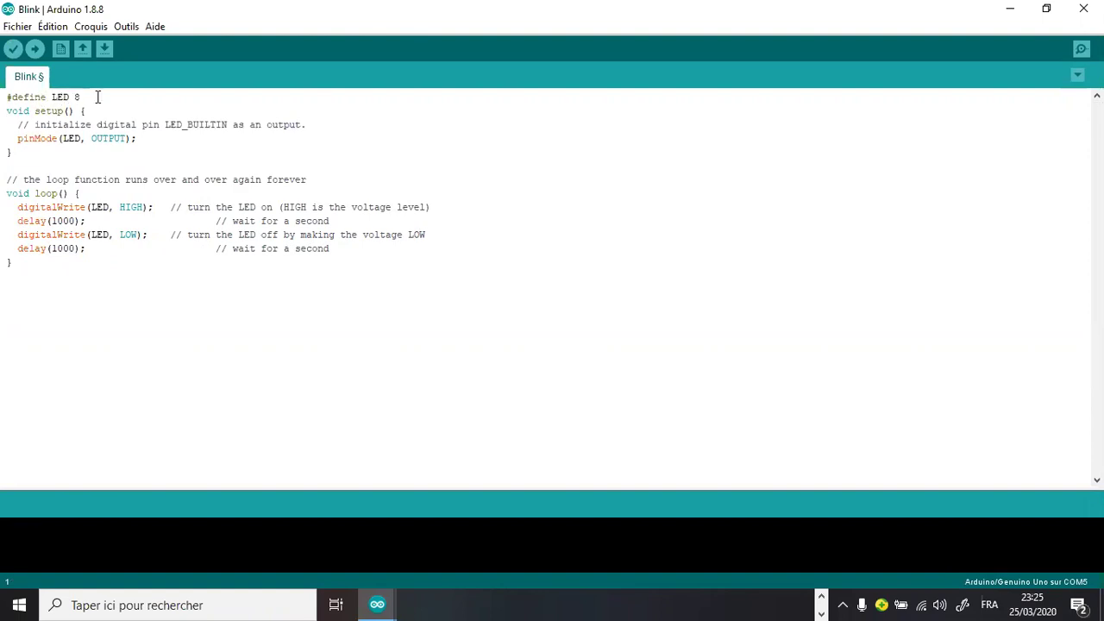
{"action": "key", "text": "Return"}
{"action": "key", "text": "Return"}
{"action": "key", "text": "Return"}
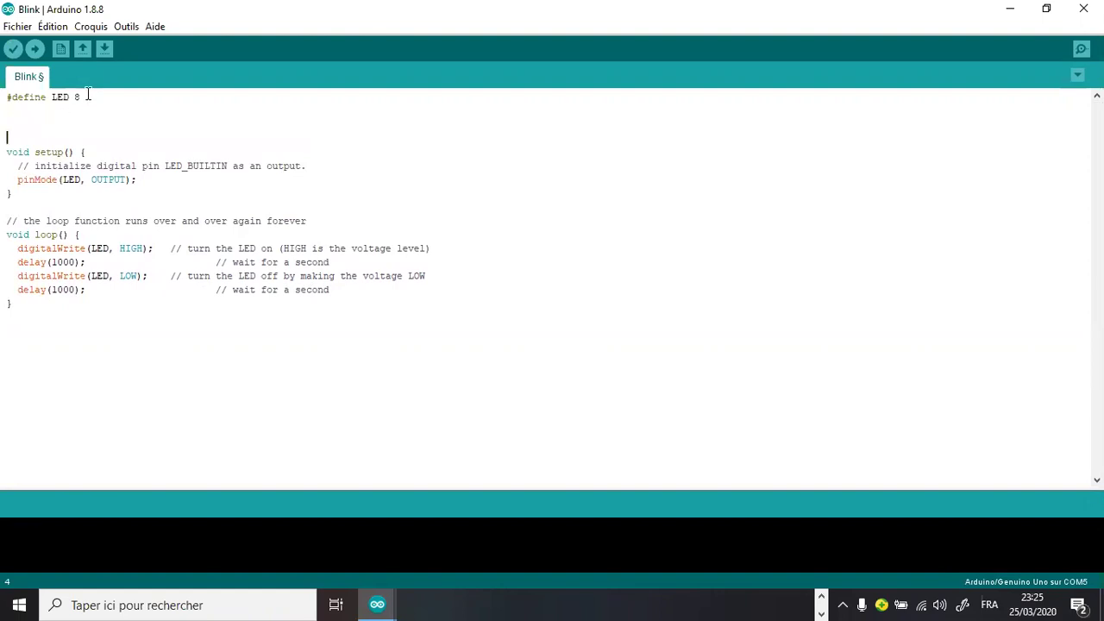
{"action": "left_click", "coordinate": [85, 99]}
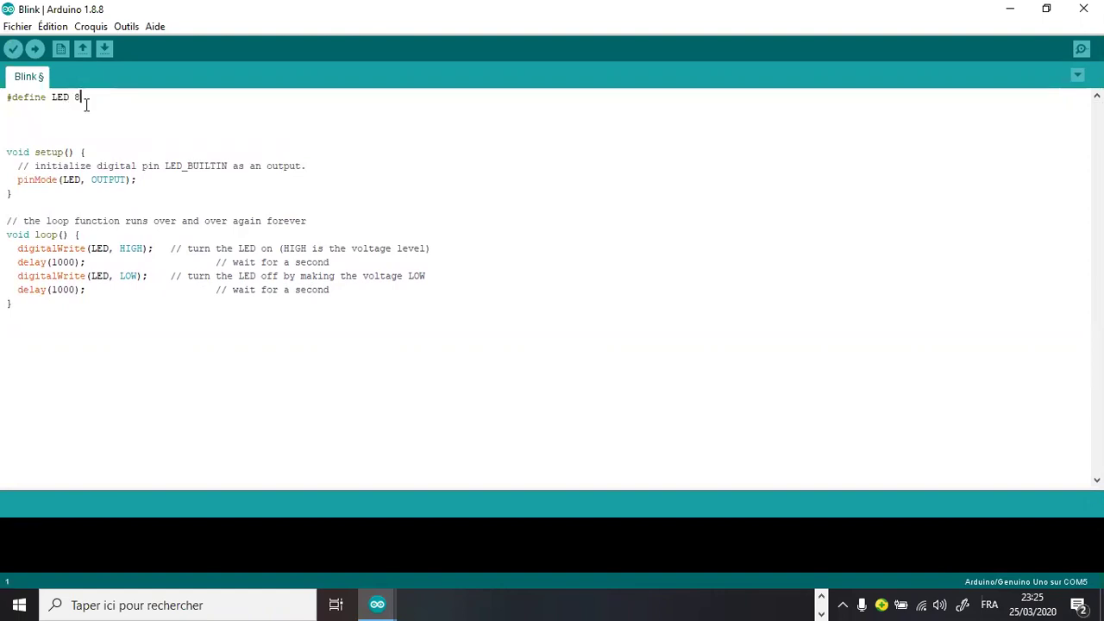
Step: Add the variable declaration "int LED=8;" on the line below "#define LED 8"
{"action": "left_click_drag", "start_coordinate": [87, 97], "coordinate": [8, 98]}
{"action": "left_click", "coordinate": [10, 107]}
{"action": "type", "text": "nt LED=8"}
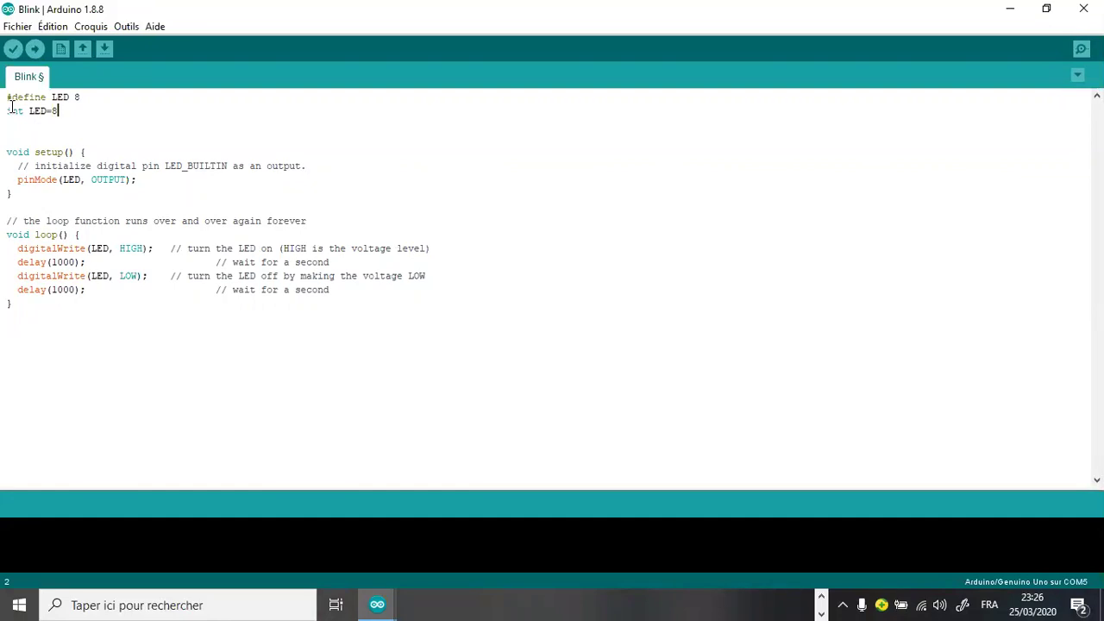
{"action": "type", "text": ";"}
Step: Compare the "int LED=8;" declaration with the "#define LED 8" directive above it
{"action": "left_click_drag", "start_coordinate": [76, 110], "coordinate": [3, 102]}
{"action": "left_click", "coordinate": [69, 111]}
{"action": "left_click_drag", "start_coordinate": [69, 111], "coordinate": [7, 110]}
{"action": "left_click_drag", "start_coordinate": [86, 96], "coordinate": [6, 96]}
{"action": "left_click", "coordinate": [83, 129]}
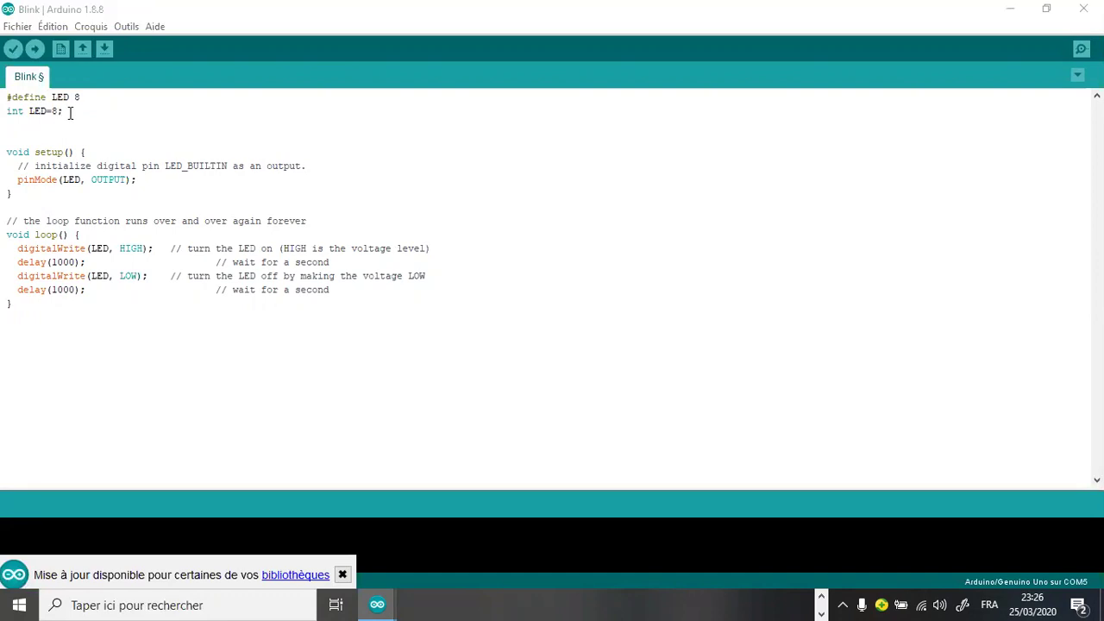
{"action": "left_click_drag", "start_coordinate": [72, 111], "coordinate": [7, 110]}
{"action": "left_click", "coordinate": [12, 135]}
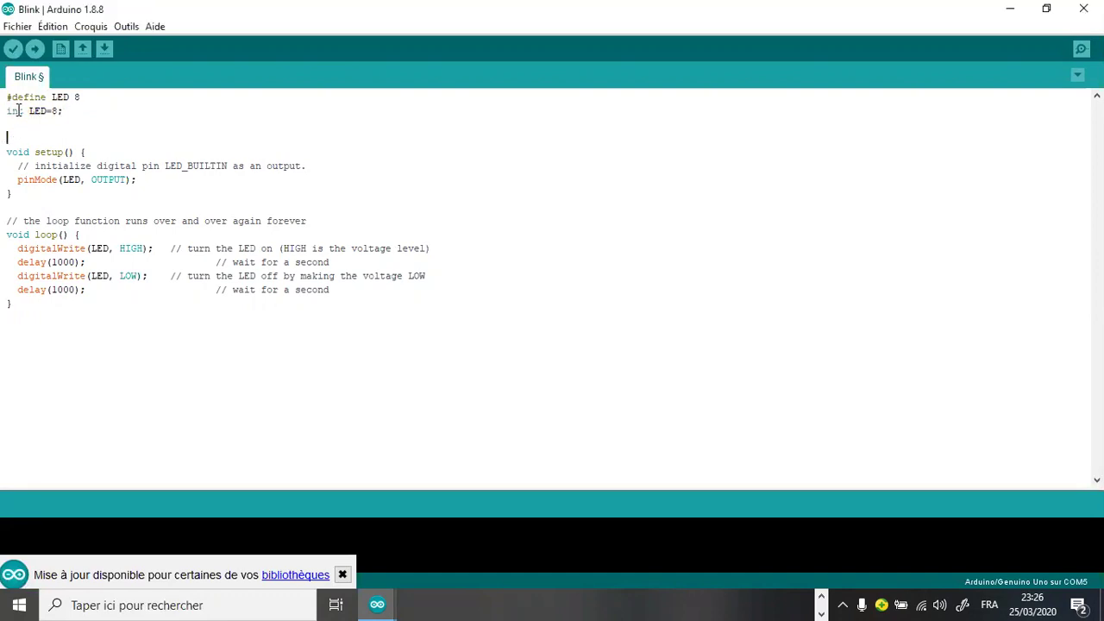
{"action": "left_click", "coordinate": [18, 110]}
{"action": "left_click", "coordinate": [61, 110]}
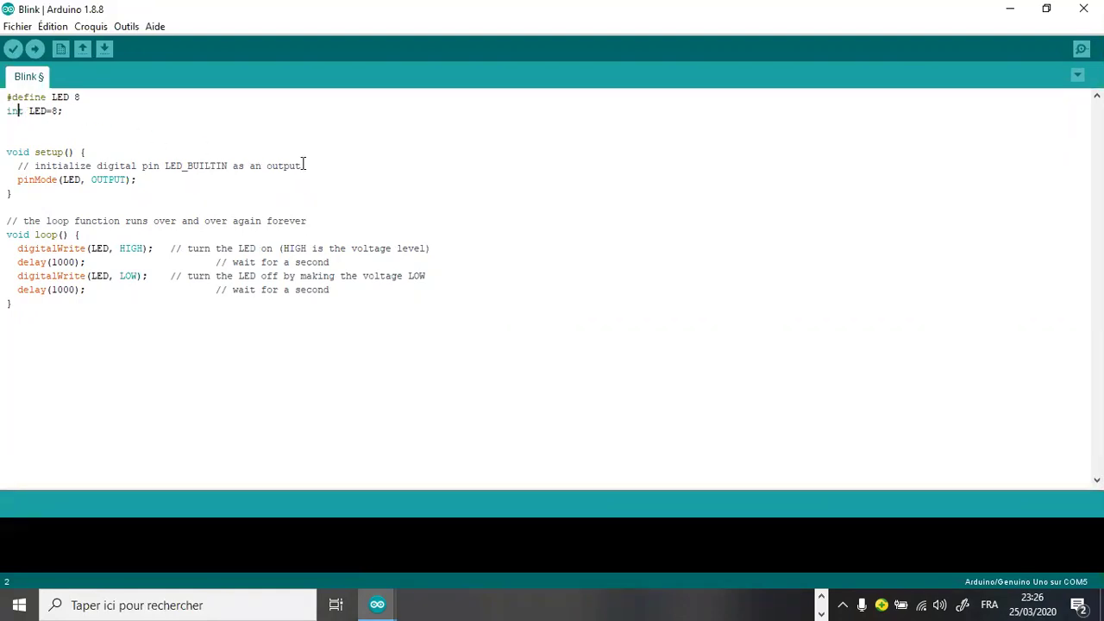
Step: Delete the "int LED=8;" line, keeping only the #define directive above the setup function
{"action": "left_click", "coordinate": [73, 106]}
{"action": "left_click_drag", "start_coordinate": [69, 112], "coordinate": [3, 119]}
{"action": "key", "text": "Delete"}
Step: Change the pin number in the #define LED directive to 9
{"action": "left_click", "coordinate": [34, 97]}
{"action": "left_click", "coordinate": [101, 249]}
{"action": "key", "text": "Up"}
{"action": "key", "text": "Up"}
{"action": "key", "text": "Up"}
{"action": "key", "text": "Up"}
{"action": "key", "text": "Up"}
{"action": "key", "text": "Up"}
{"action": "key", "text": "Up"}
{"action": "key", "text": "Up"}
{"action": "key", "text": "Up"}
{"action": "key", "text": "Up"}
{"action": "key", "text": "Up"}
{"action": "key", "text": "BackSpace"}
{"action": "type", "text": "9"}
Step: Set the pin number in the #define LED directive back to 8
{"action": "left_click", "coordinate": [53, 97]}
{"action": "left_click", "coordinate": [83, 97]}
{"action": "key", "text": "BackSpace"}
{"action": "type", "text": "8"}
{"action": "left_click", "coordinate": [449, 197]}
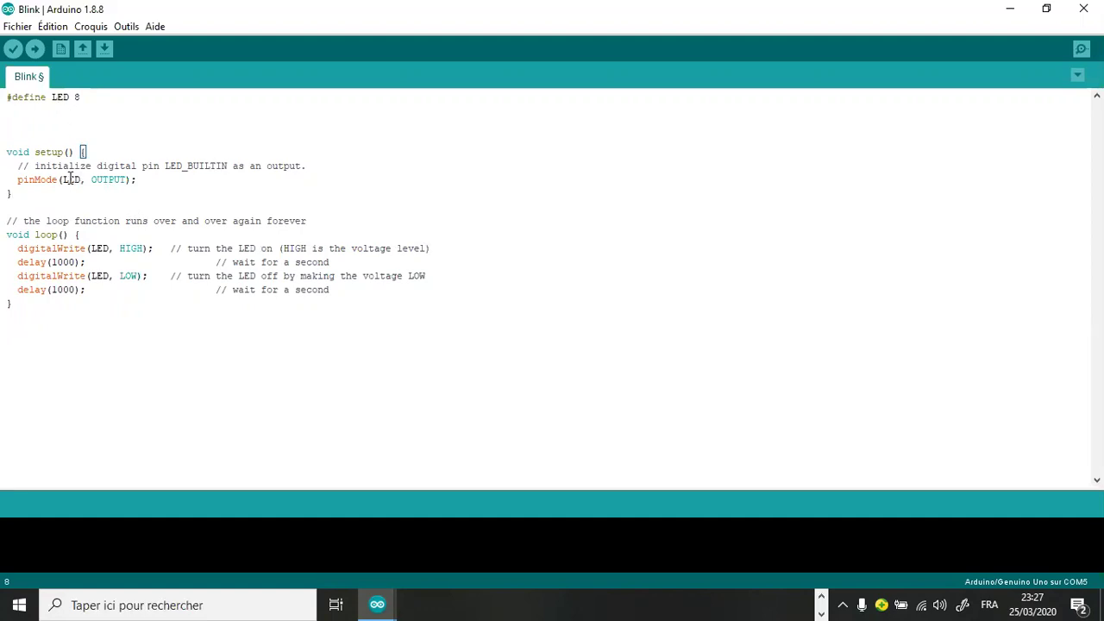
Step: Review the pinMode call in the setup function and the digitalWrite and delay statements in the loop function
{"action": "left_click_drag", "start_coordinate": [140, 179], "coordinate": [7, 179]}
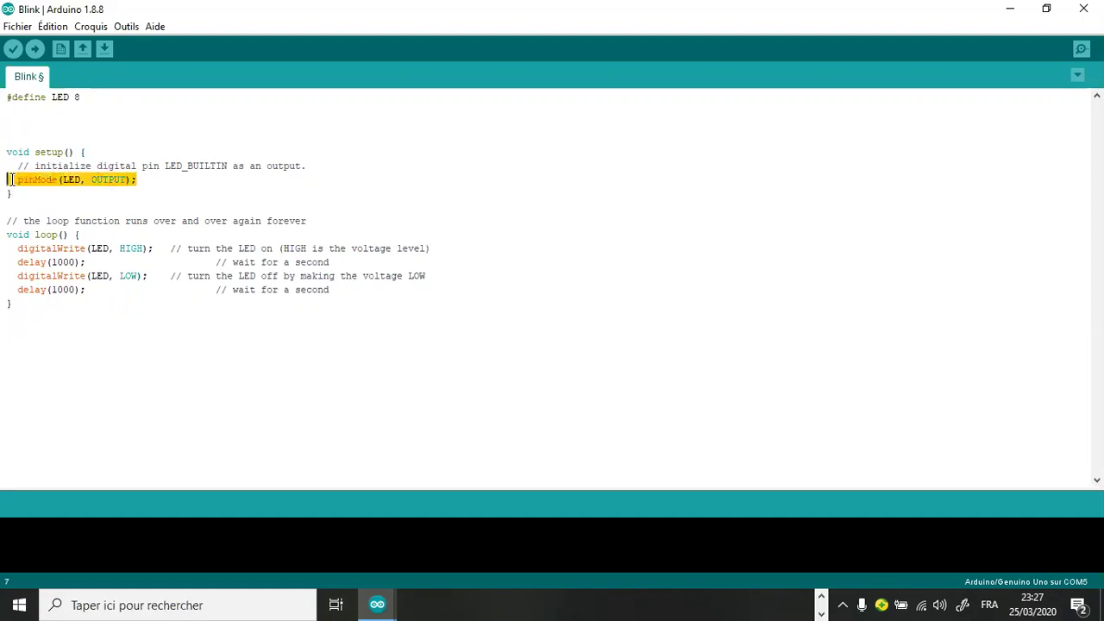
{"action": "left_click", "coordinate": [67, 180]}
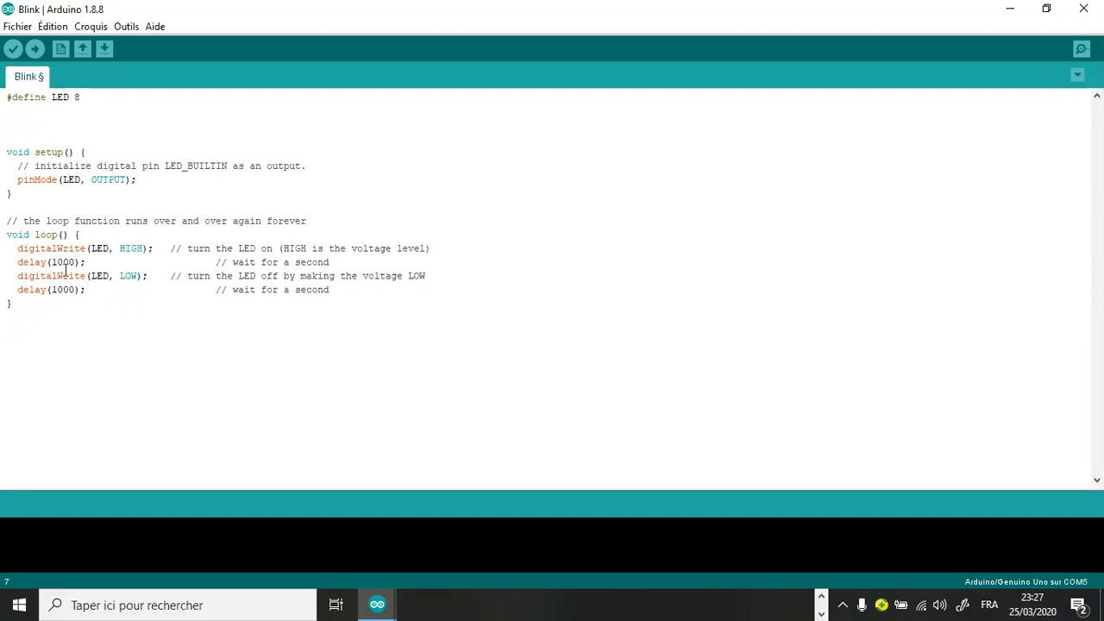
{"action": "left_click", "coordinate": [32, 248]}
{"action": "left_click_drag", "start_coordinate": [42, 308], "coordinate": [2, 211]}
{"action": "left_click_drag", "start_coordinate": [84, 235], "coordinate": [10, 304]}
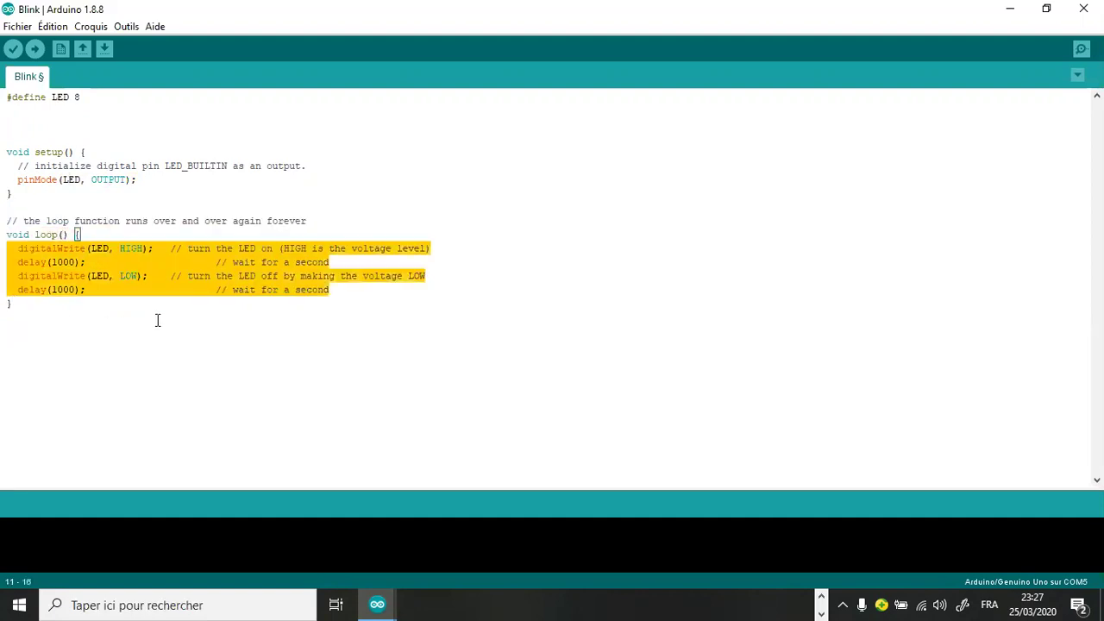
{"action": "left_click", "coordinate": [60, 250]}
{"action": "left_click", "coordinate": [68, 263]}
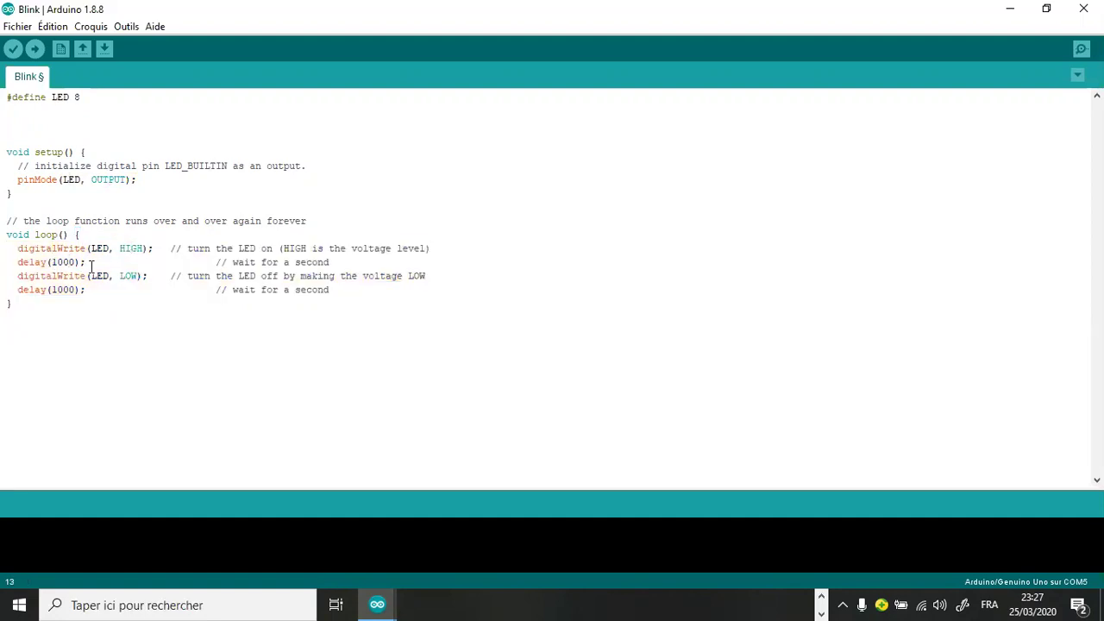
{"action": "left_click_drag", "start_coordinate": [52, 262], "coordinate": [76, 261]}
{"action": "left_click", "coordinate": [74, 262]}
{"action": "left_click", "coordinate": [75, 261]}
{"action": "left_click", "coordinate": [96, 248]}
{"action": "left_click", "coordinate": [96, 275]}
{"action": "left_click", "coordinate": [64, 289]}
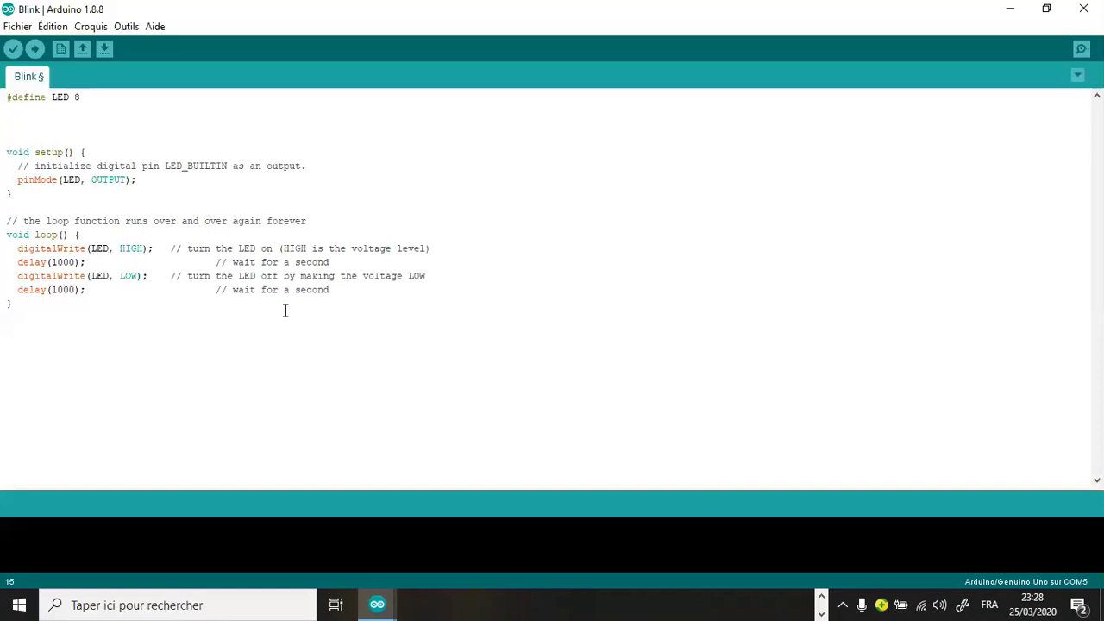
Step: Examine how the HIGH and LOW states alternate with the two delay calls in the loop function
{"action": "left_click", "coordinate": [86, 300]}
{"action": "left_click", "coordinate": [137, 248]}
{"action": "left_click", "coordinate": [135, 276]}
{"action": "left_click", "coordinate": [131, 251]}
{"action": "left_click_drag", "start_coordinate": [90, 262], "coordinate": [6, 262]}
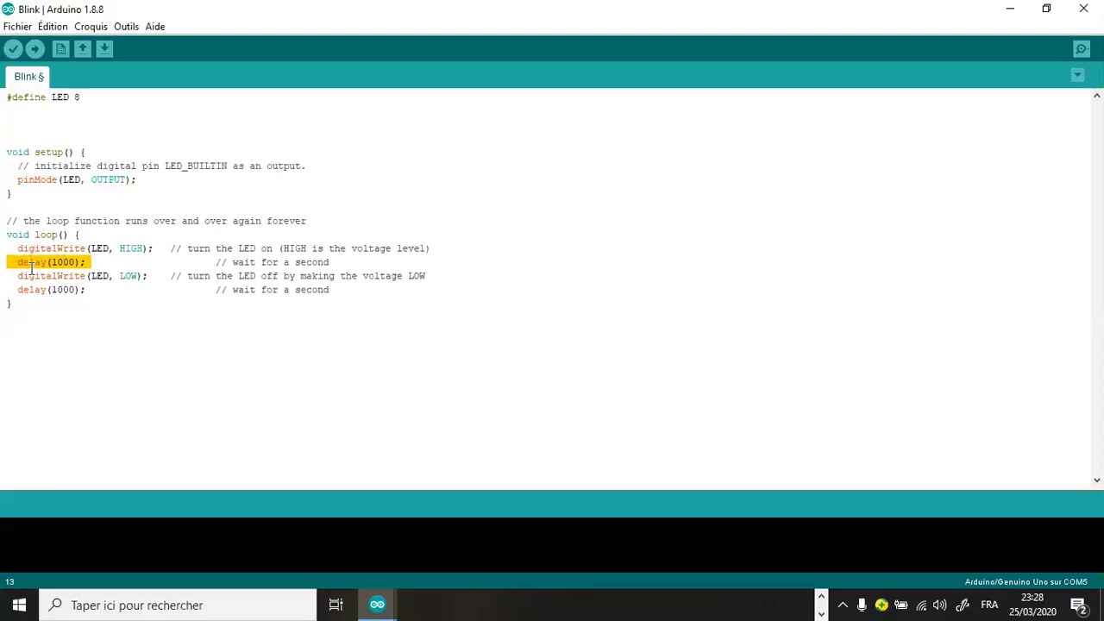
{"action": "left_click_drag", "start_coordinate": [88, 292], "coordinate": [7, 291]}
{"action": "left_click", "coordinate": [79, 315]}
{"action": "left_click", "coordinate": [120, 249]}
{"action": "left_click", "coordinate": [126, 276]}
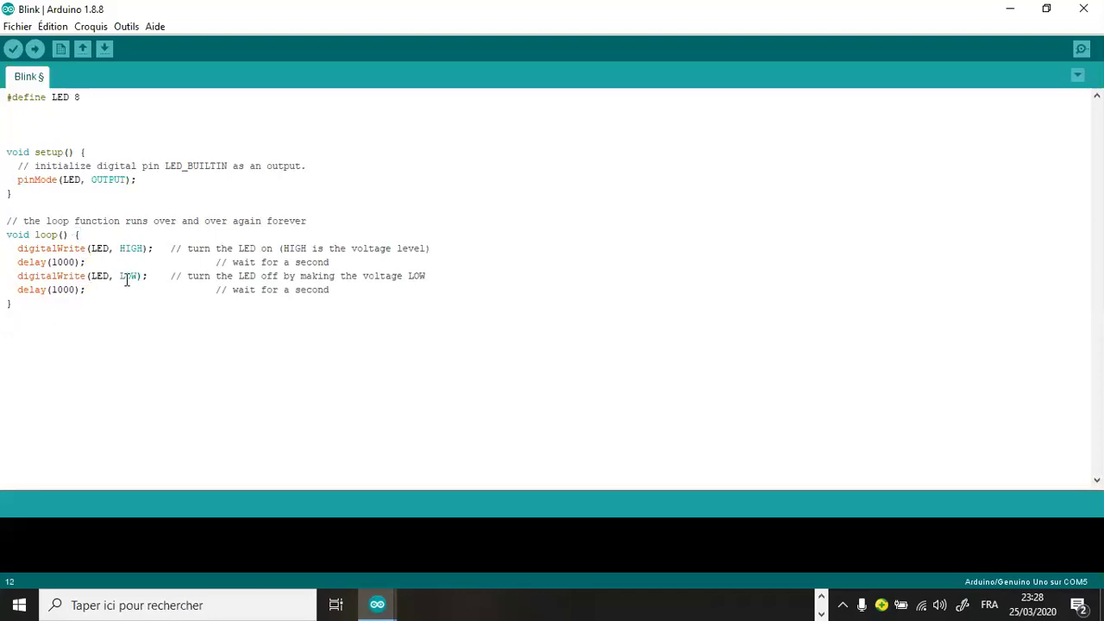
{"action": "left_click", "coordinate": [60, 262]}
{"action": "key", "text": "Right"}
{"action": "key", "text": "Right"}
{"action": "key", "text": "Right"}
{"action": "key", "text": "Right"}
{"action": "key", "text": "shift+Home"}
{"action": "left_click", "coordinate": [113, 316]}
{"action": "key", "text": "shift+Up"}
{"action": "key", "text": "shift+Up"}
{"action": "key", "text": "shift+Up"}
{"action": "key", "text": "shift+Up"}
{"action": "key", "text": "shift+Up"}
{"action": "key", "text": "shift+Up"}
{"action": "key", "text": "shift+Up"}
{"action": "key", "text": "shift+Up"}
{"action": "key", "text": "shift+Up"}
{"action": "key", "text": "shift+Up"}
{"action": "key", "text": "shift+Up"}
{"action": "key", "text": "shift+Up"}
{"action": "key", "text": "shift+Up"}
{"action": "key", "text": "shift+Up"}
{"action": "key", "text": "shift+Up"}
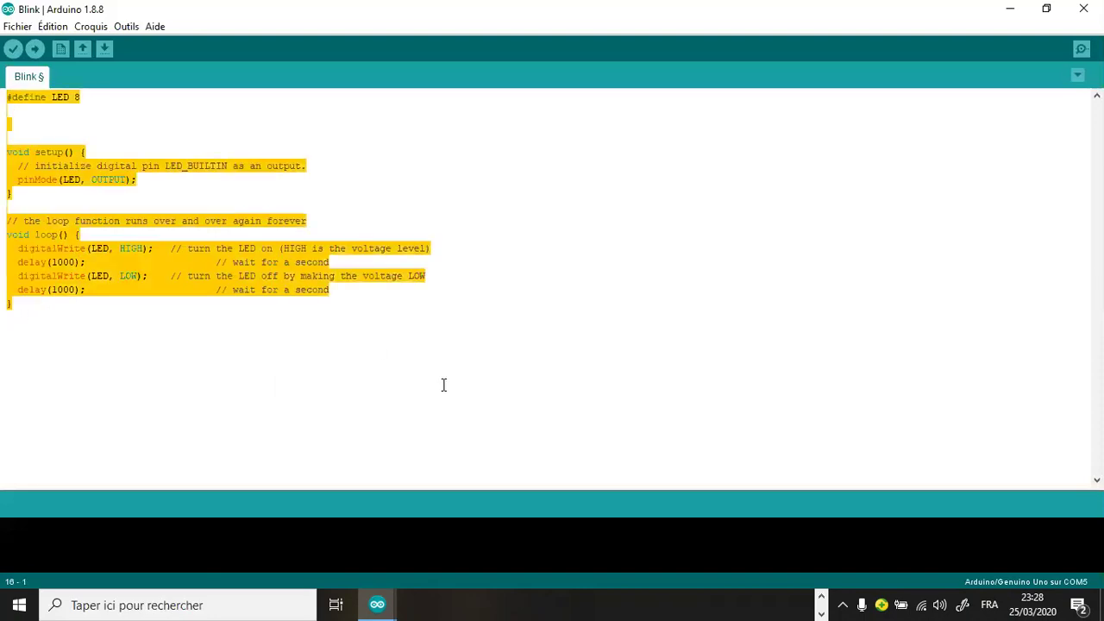
{"action": "left_click", "coordinate": [258, 359]}
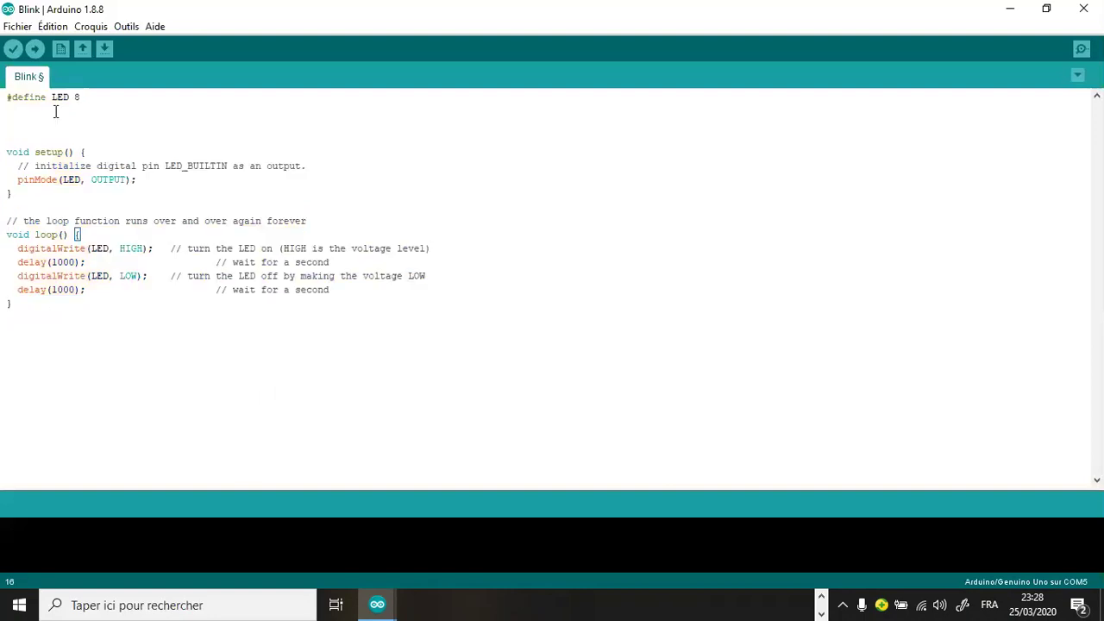
Step: Open the Arduino preferences and make sure detailed output is enabled for both compilation and upload
{"action": "left_click", "coordinate": [19, 27]}
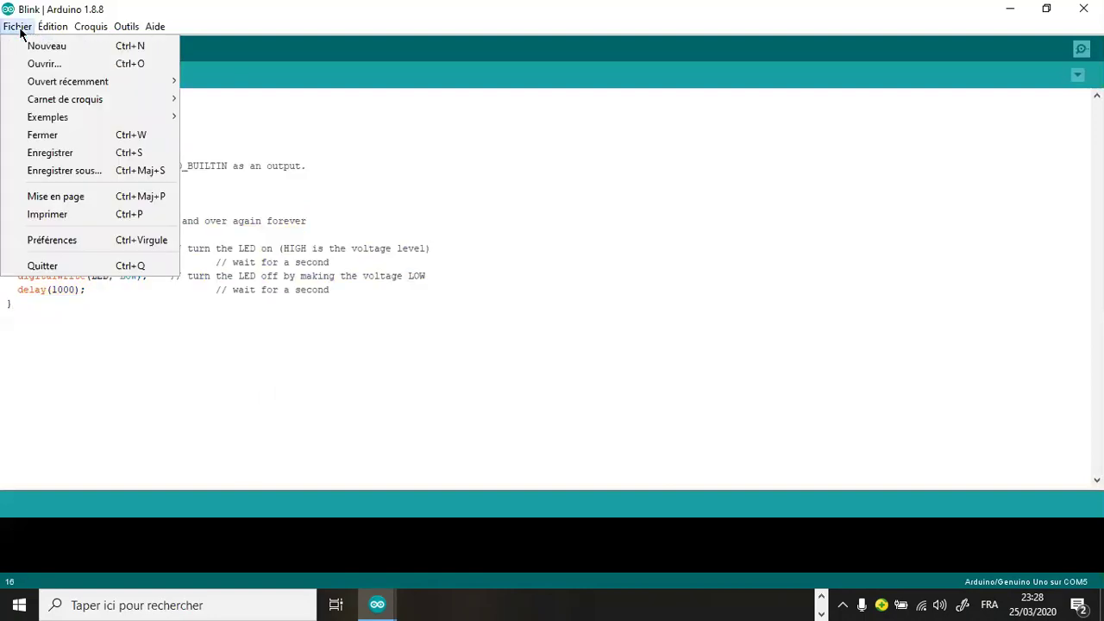
{"action": "left_click", "coordinate": [63, 241]}
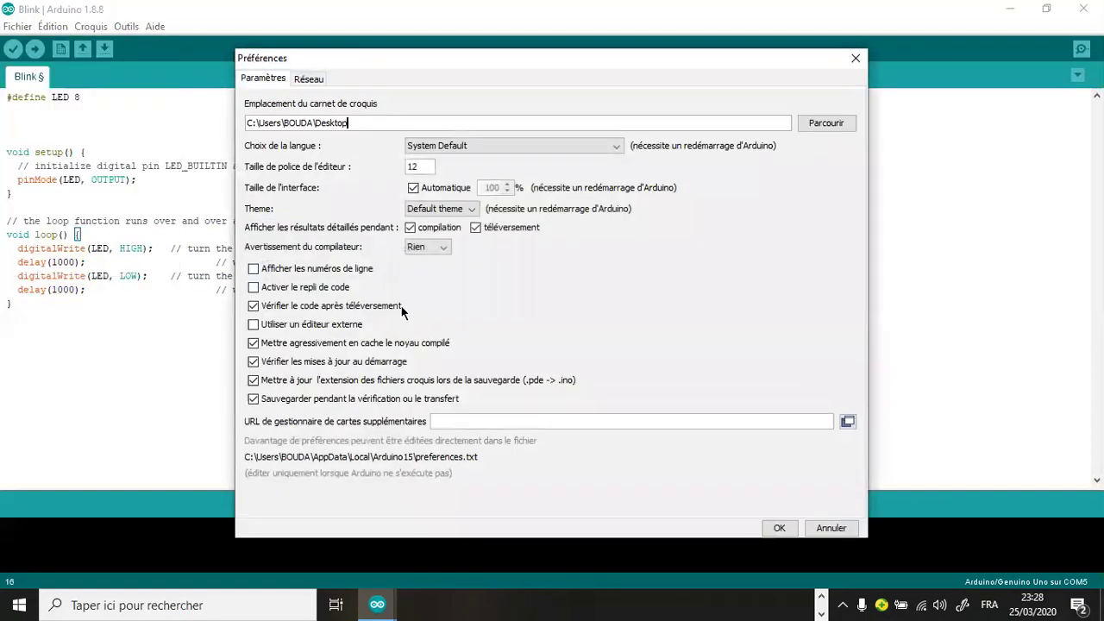
{"action": "left_click", "coordinate": [418, 230]}
{"action": "left_click", "coordinate": [491, 228]}
{"action": "left_click", "coordinate": [421, 228]}
{"action": "left_click", "coordinate": [493, 229]}
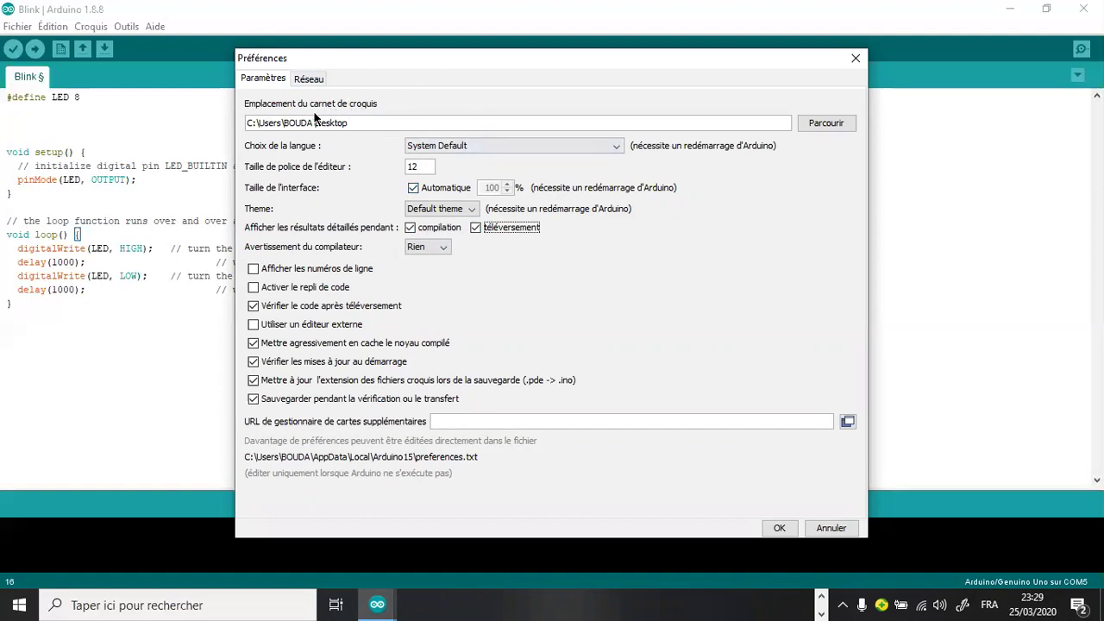
Step: Create a folder named "test" on the desktop, choose it as the sketchbook location and accept the preferences
{"action": "left_click", "coordinate": [825, 124]}
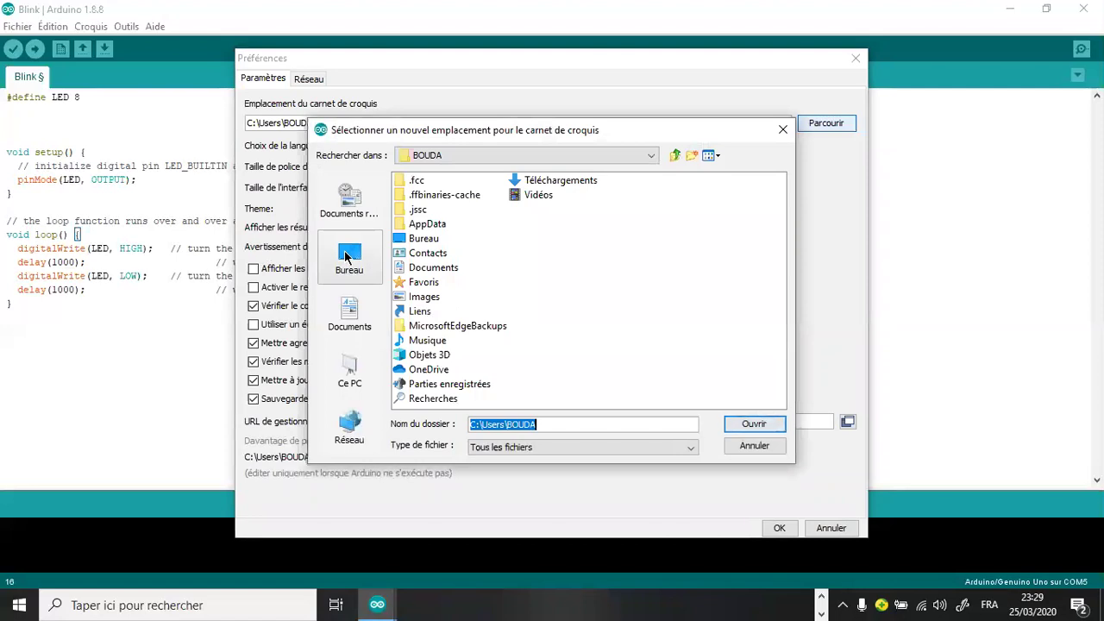
{"action": "left_click", "coordinate": [347, 256]}
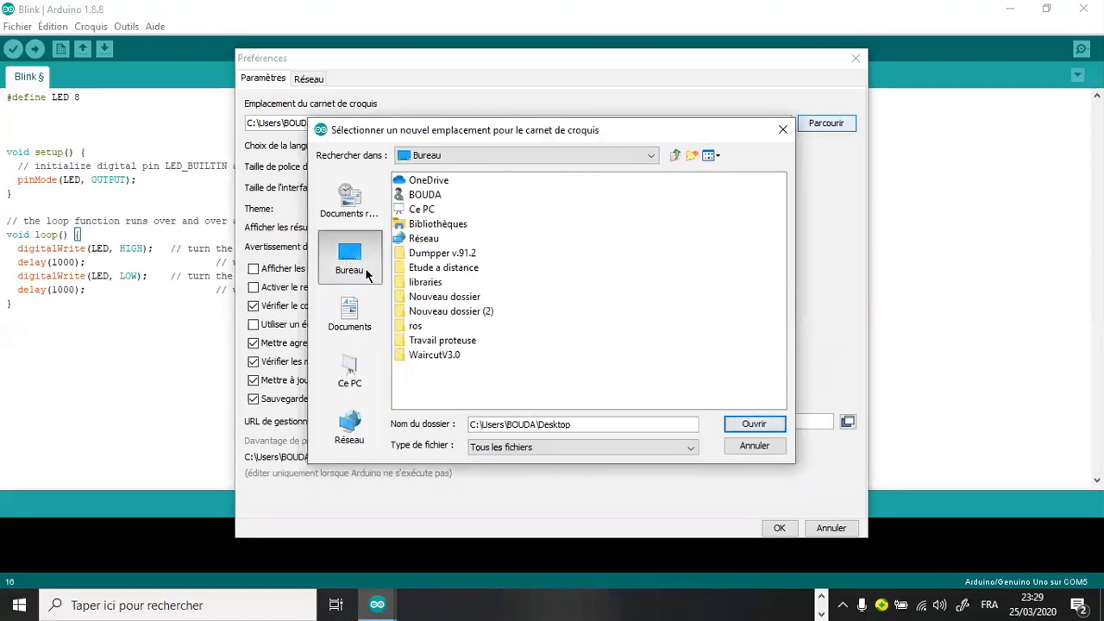
{"action": "left_click", "coordinate": [691, 155]}
{"action": "type", "text": "test"}
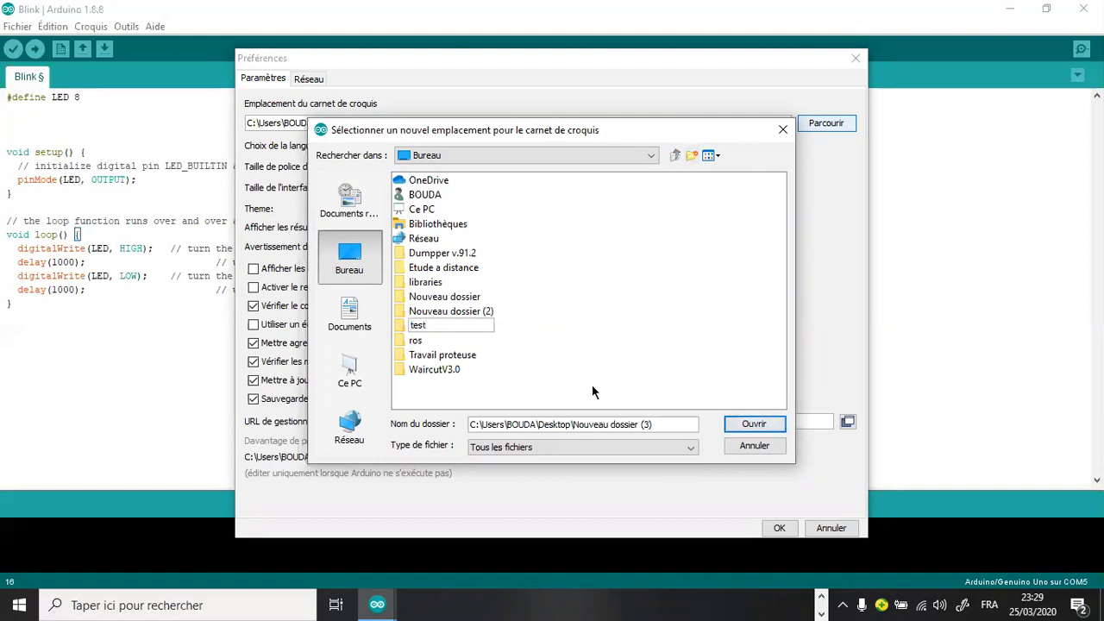
{"action": "key", "text": "Return"}
{"action": "left_click", "coordinate": [753, 423]}
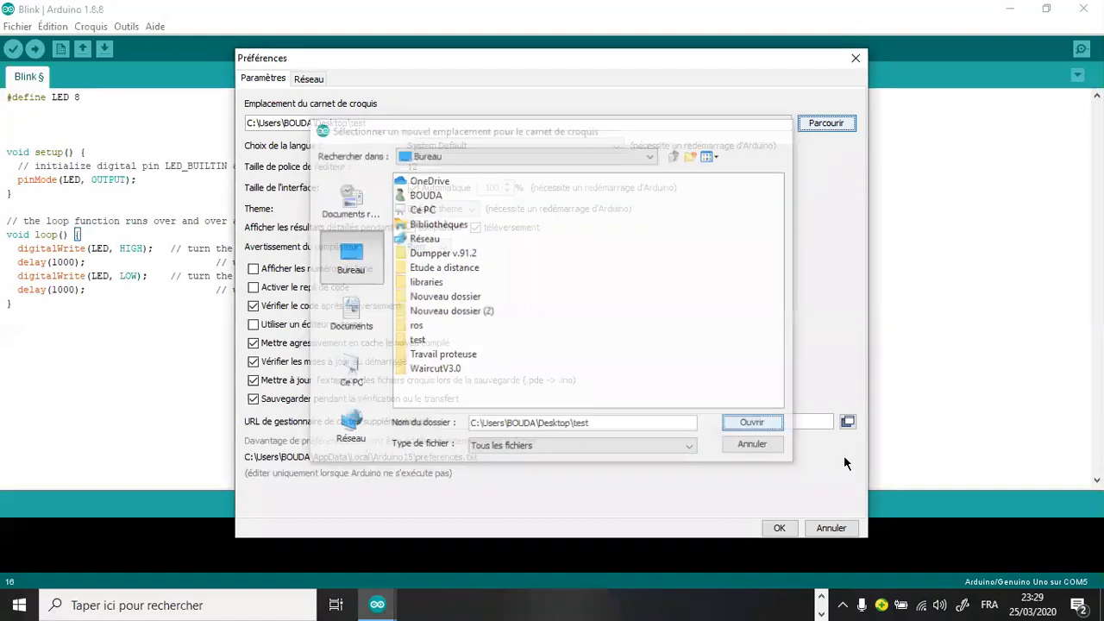
{"action": "left_click", "coordinate": [781, 527]}
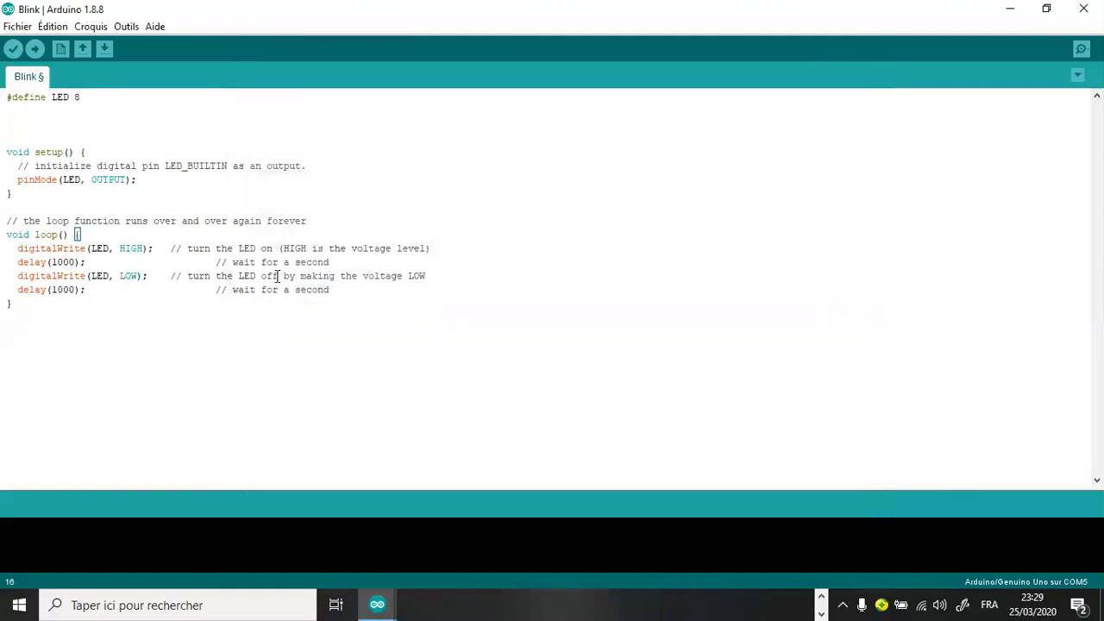
Step: Save the sketch as Blink in the "test" folder on the desktop
{"action": "left_click", "coordinate": [7, 29]}
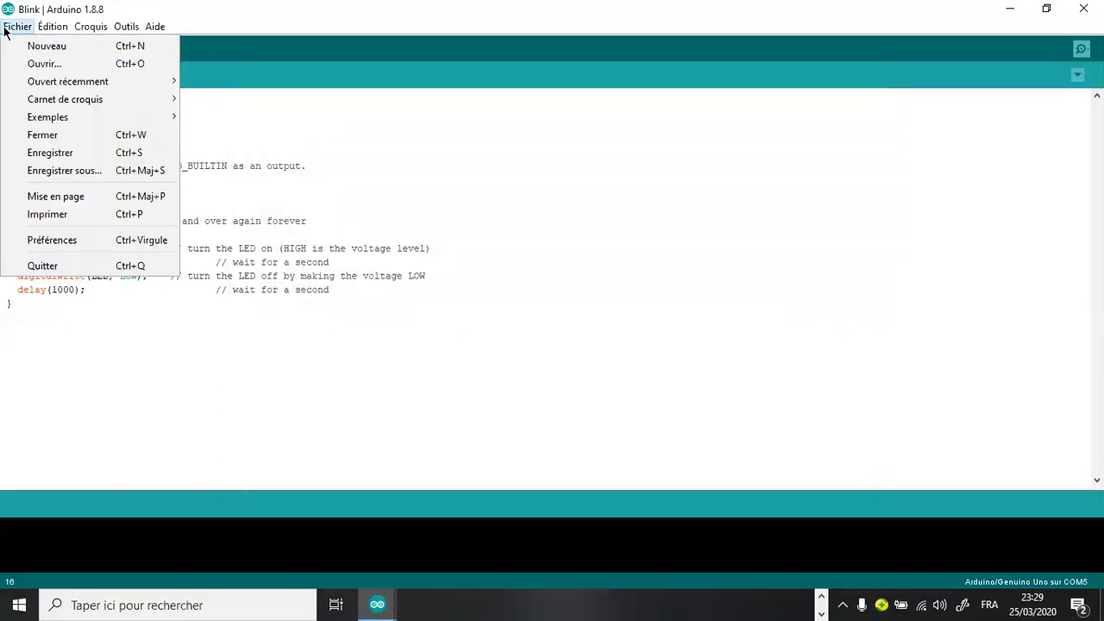
{"action": "left_click", "coordinate": [63, 170]}
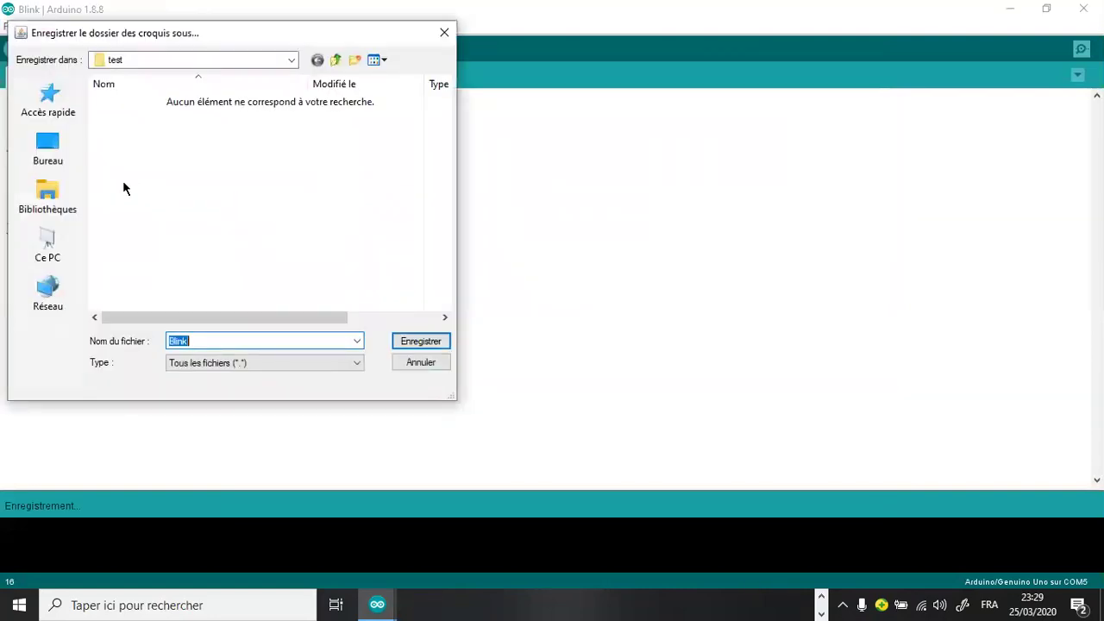
{"action": "left_click", "coordinate": [48, 147]}
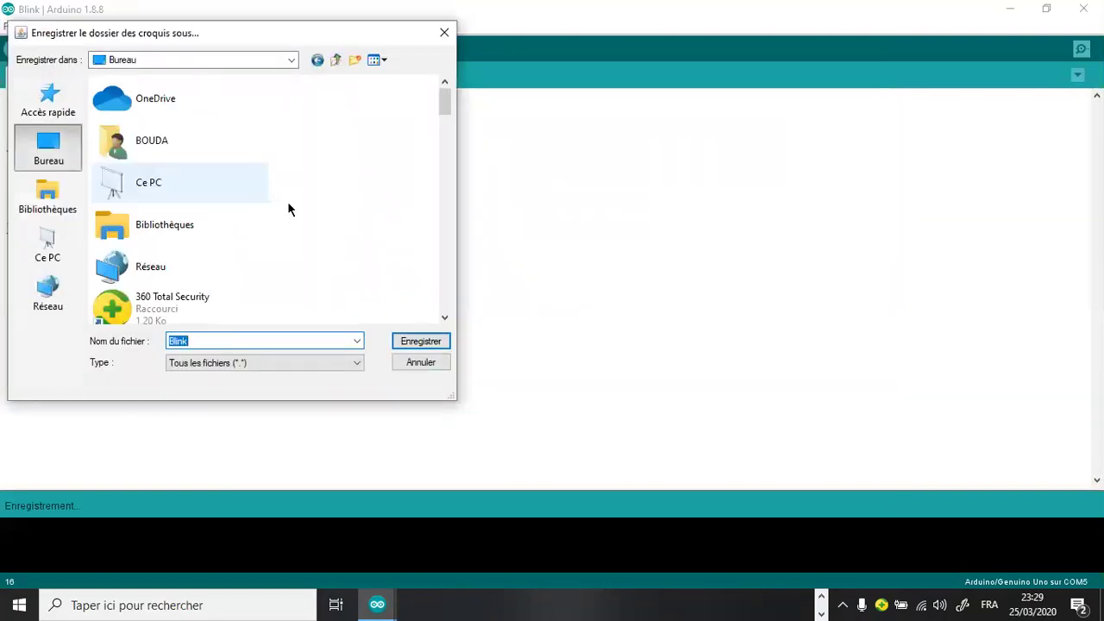
{"action": "scroll", "coordinate": [289, 209], "scroll_direction": "down", "scroll_amount": 5}
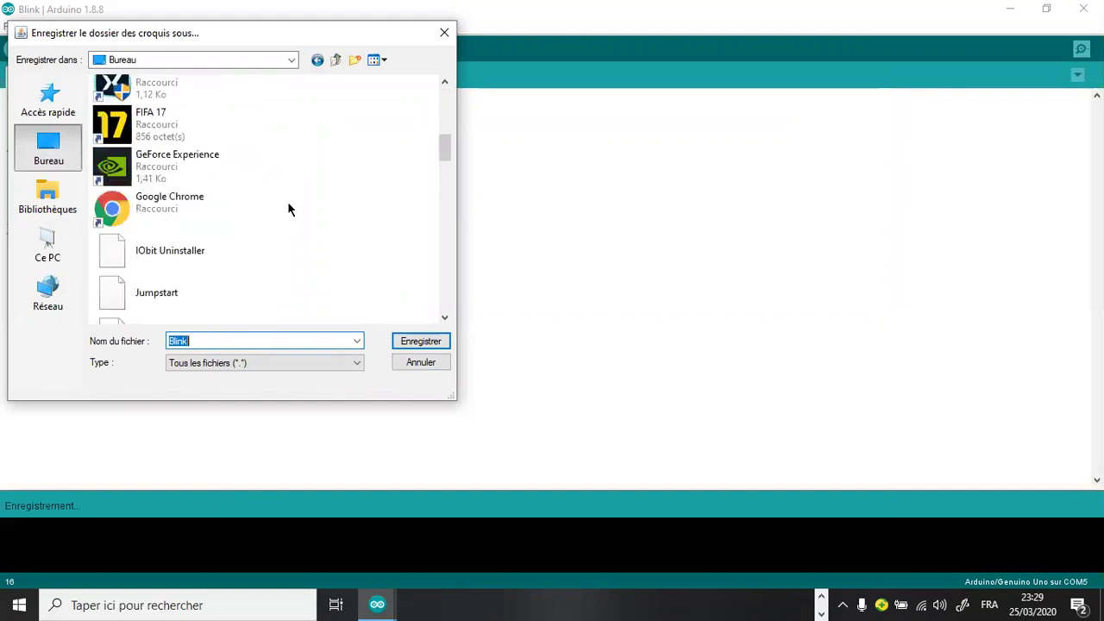
{"action": "scroll", "coordinate": [244, 229], "scroll_direction": "down", "scroll_amount": 6}
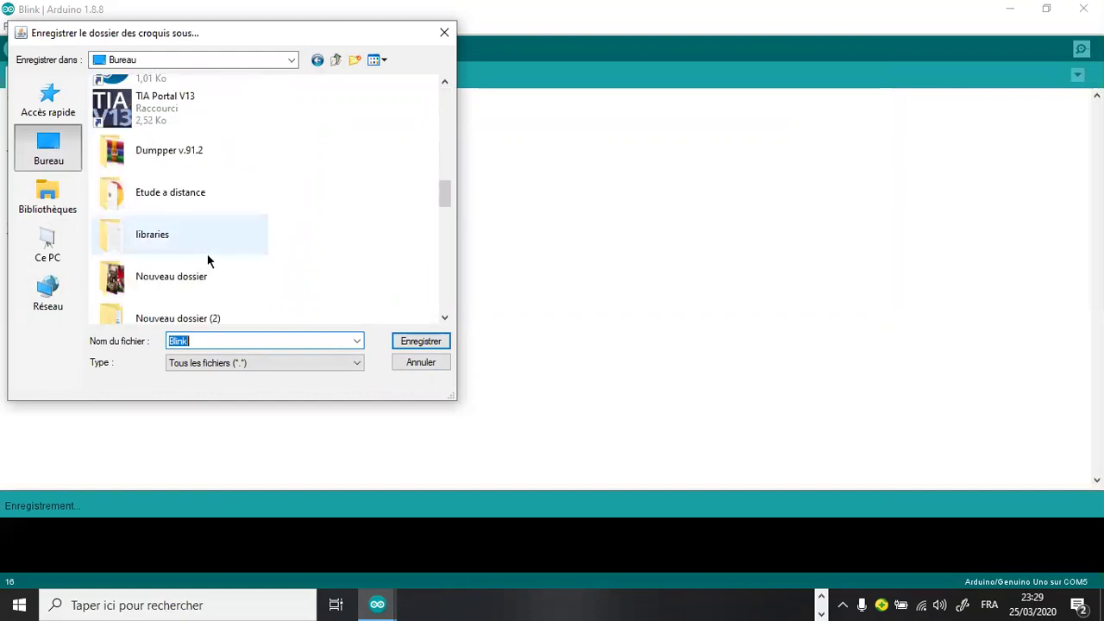
{"action": "scroll", "coordinate": [173, 276], "scroll_direction": "down", "scroll_amount": 2}
{"action": "left_click", "coordinate": [143, 293]}
{"action": "left_click", "coordinate": [420, 342]}
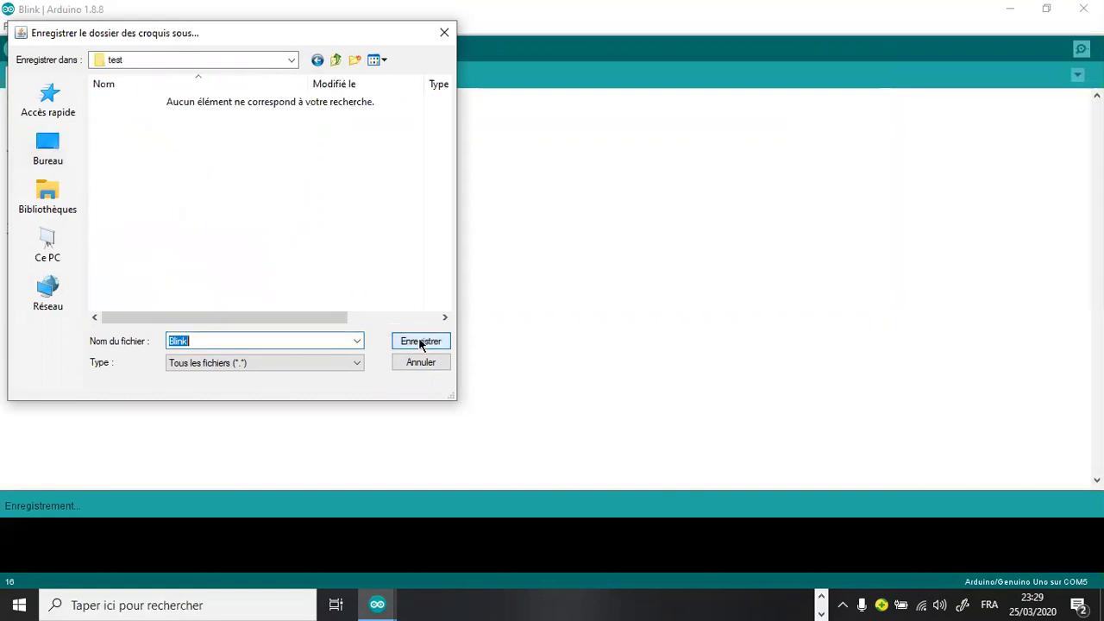
{"action": "left_click", "coordinate": [420, 341]}
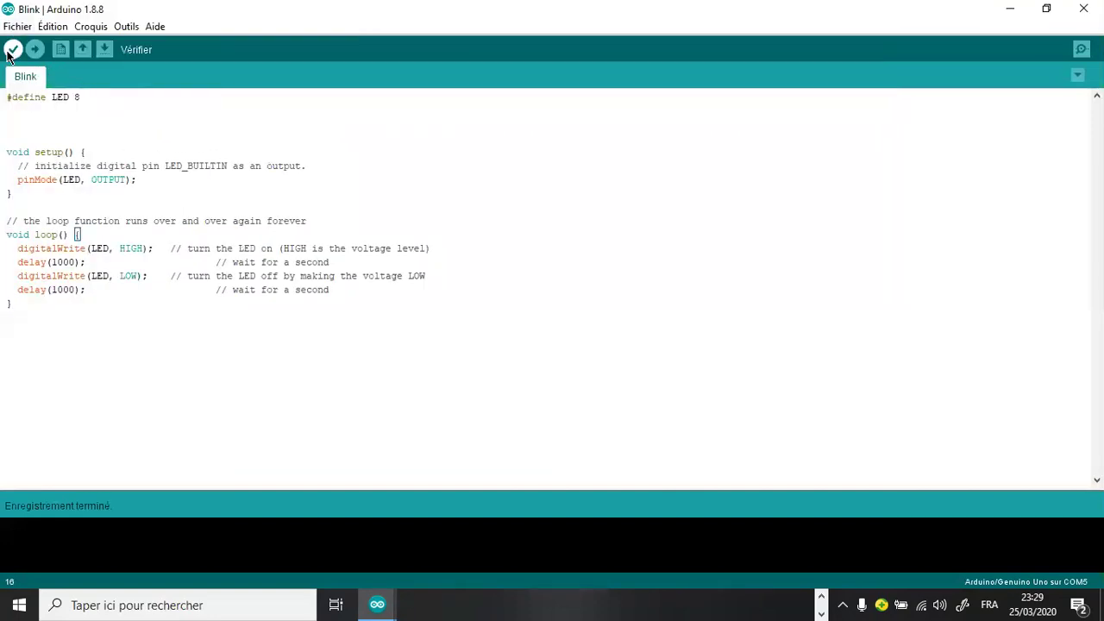
Step: Verify and compile the saved Blink sketch
{"action": "left_click", "coordinate": [13, 50]}
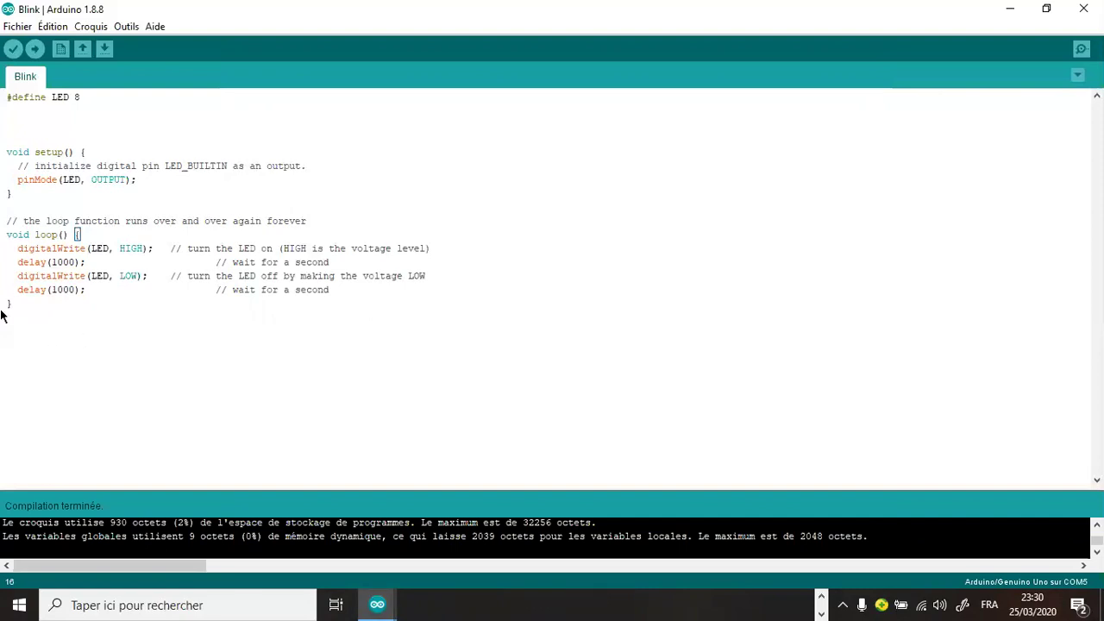
{"action": "left_click_drag", "start_coordinate": [14, 304], "coordinate": [3, 102]}
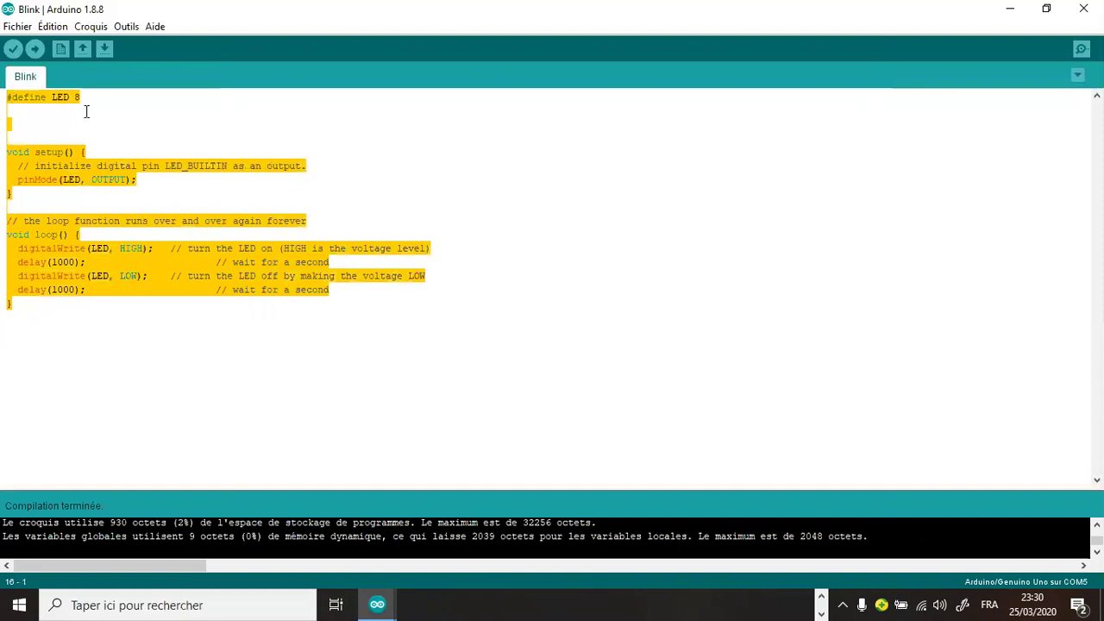
{"action": "left_click", "coordinate": [25, 116]}
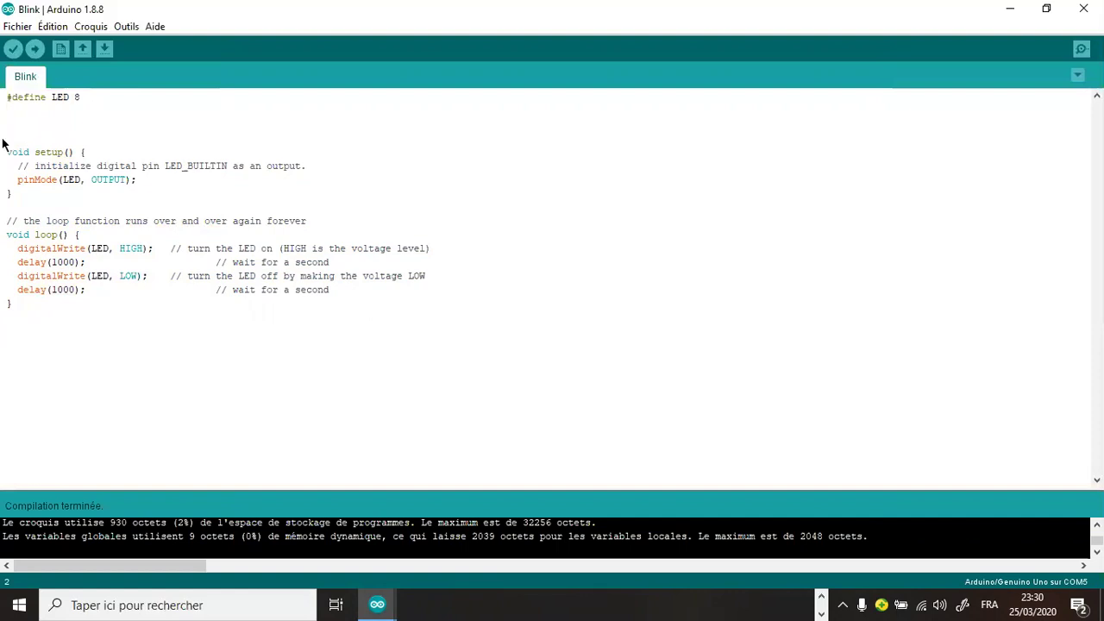
Step: Export the compiled binaries of the Blink sketch and minimize its window
{"action": "left_click_drag", "start_coordinate": [12, 304], "coordinate": [12, 84]}
{"action": "left_click", "coordinate": [39, 118]}
{"action": "mouse_move", "coordinate": [34, 316]}
{"action": "left_mouse_down"}
{"action": "mouse_move", "coordinate": [17, 125]}
{"action": "mouse_move", "coordinate": [78, 81]}
{"action": "left_mouse_up"}
{"action": "left_click", "coordinate": [90, 27]}
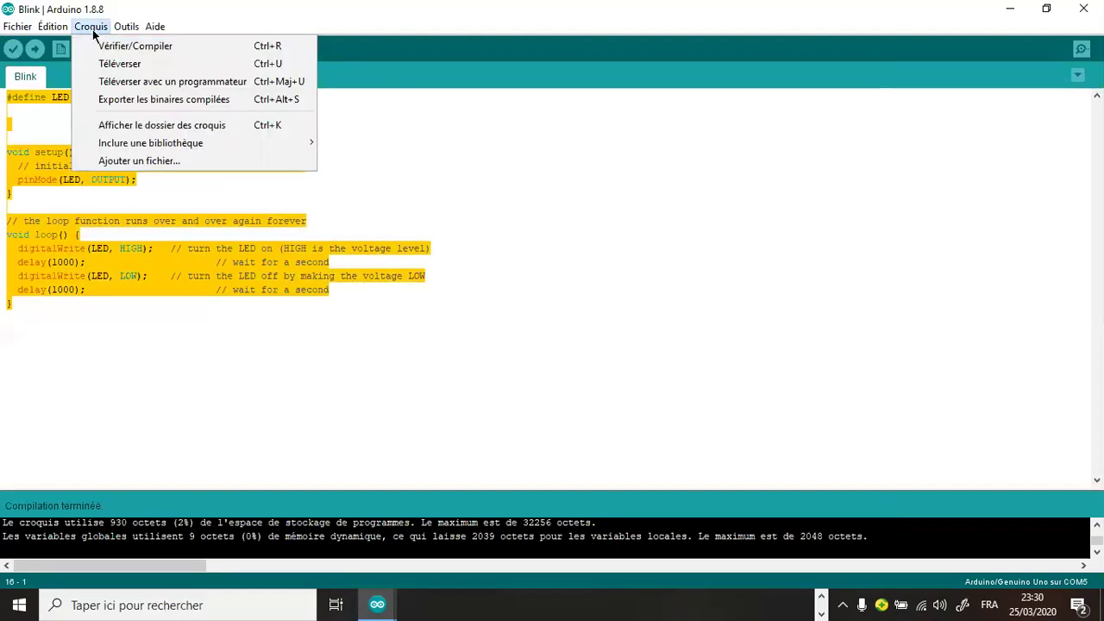
{"action": "left_click", "coordinate": [127, 100]}
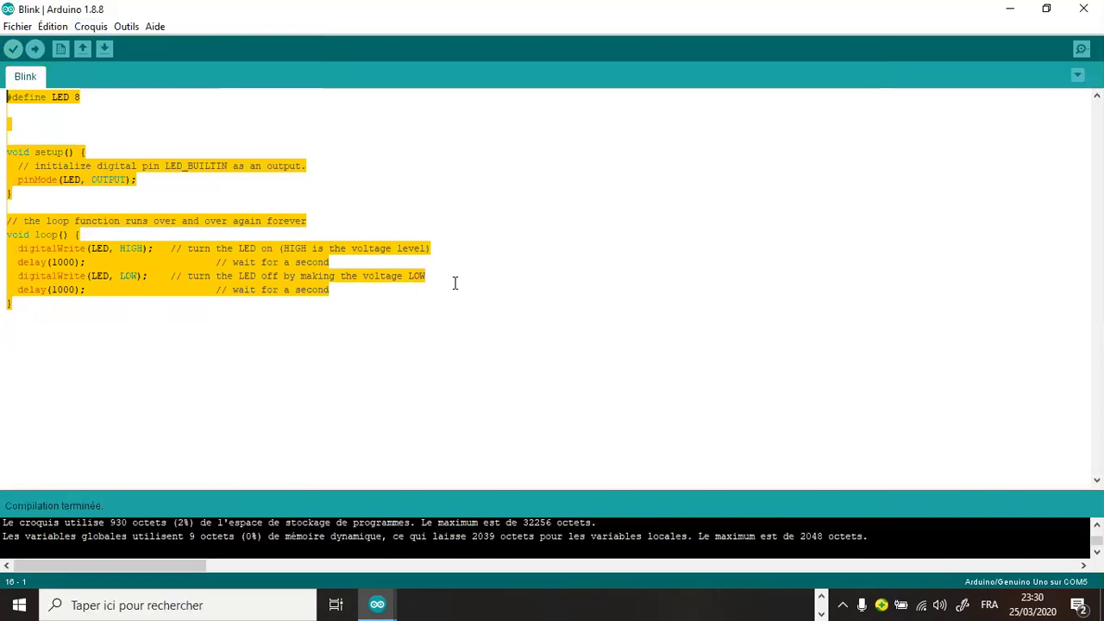
{"action": "left_click", "coordinate": [1010, 9]}
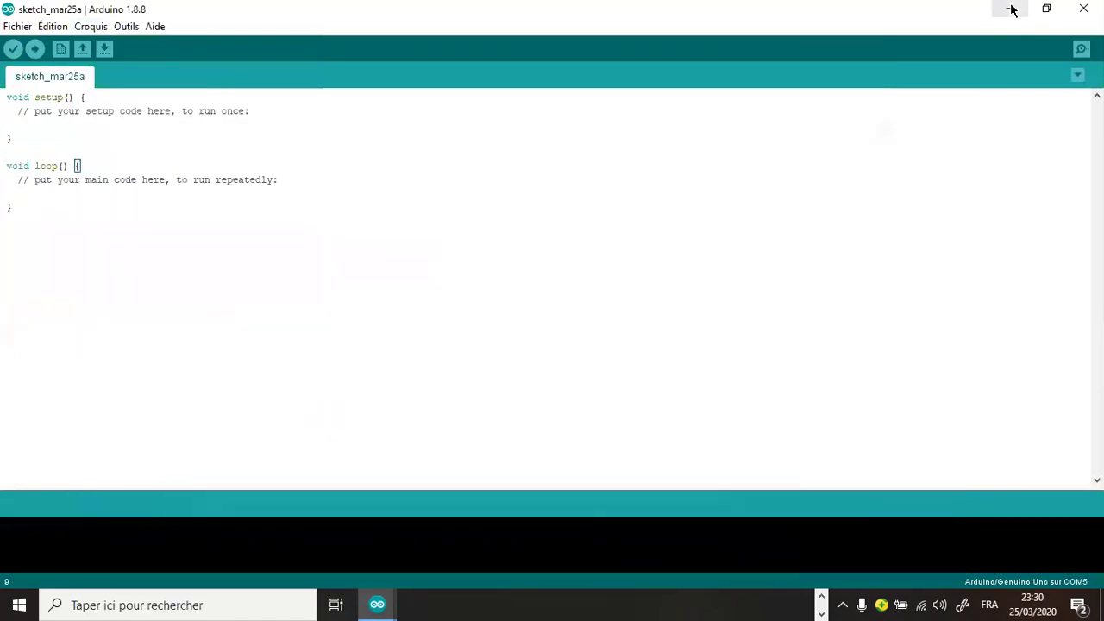
Step: Open the Blink folder inside the desktop "test" folder and examine the two exported HEX files
{"action": "left_click", "coordinate": [1010, 9]}
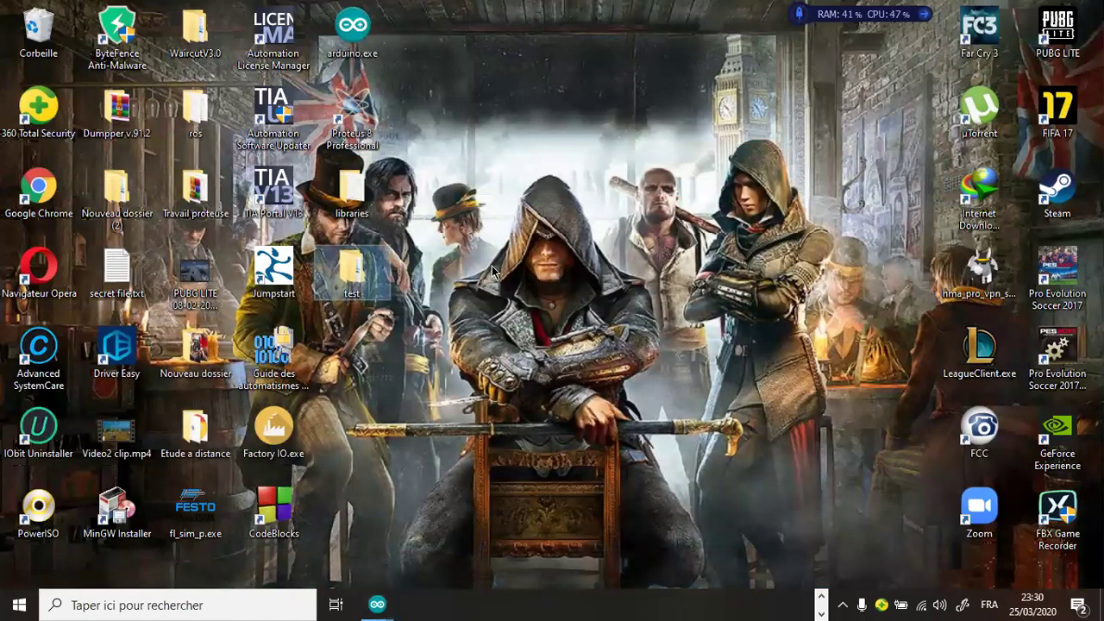
{"action": "double_click", "coordinate": [351, 272]}
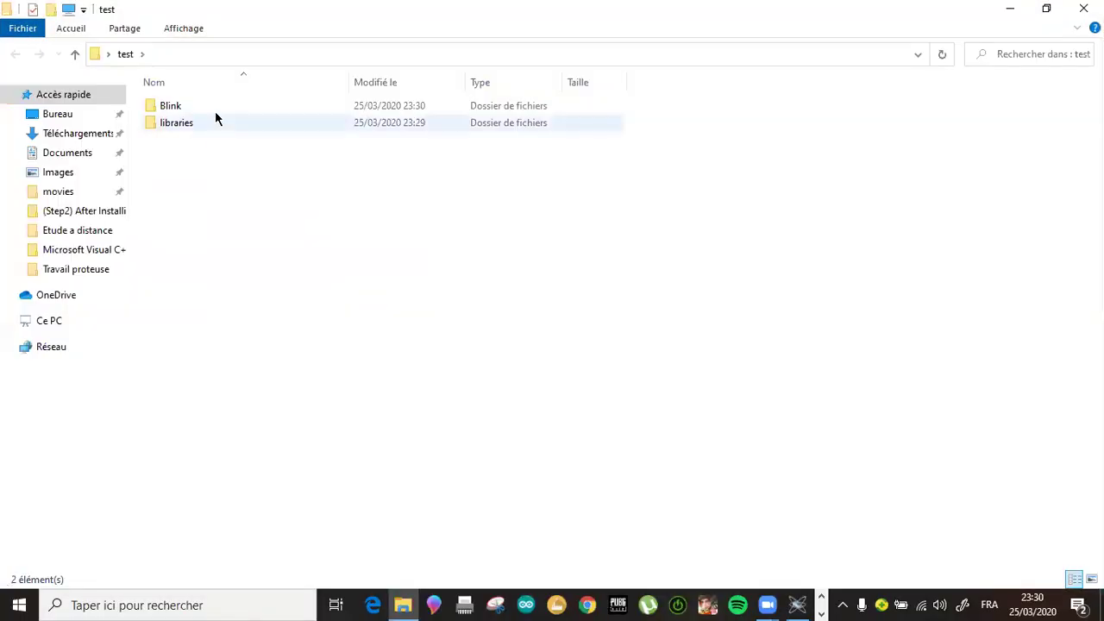
{"action": "left_click", "coordinate": [204, 107]}
{"action": "double_click", "coordinate": [203, 108]}
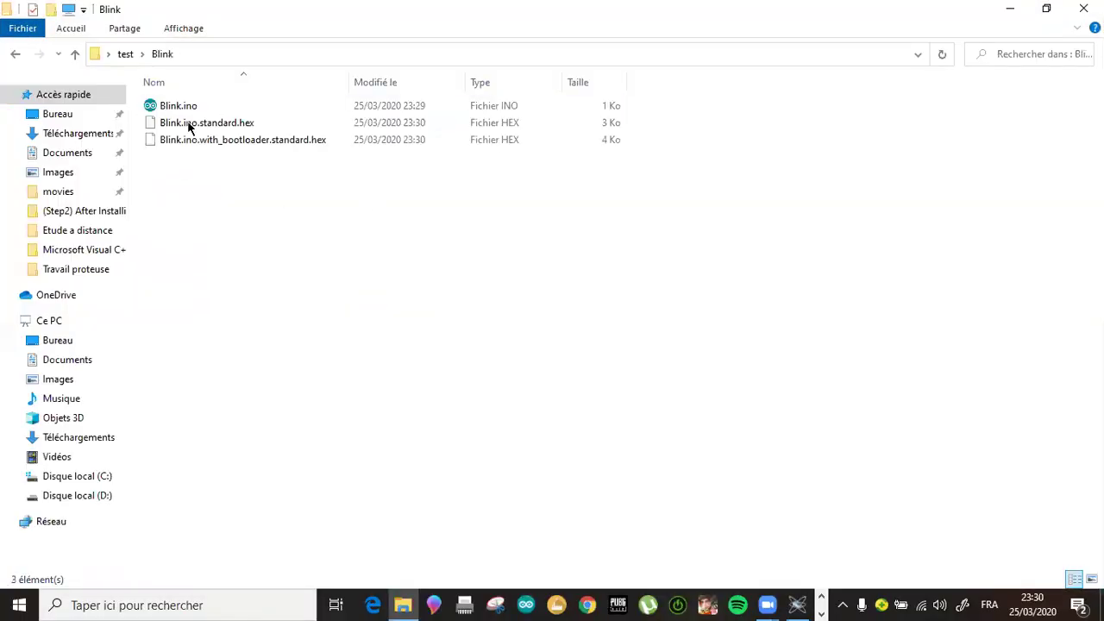
{"action": "left_click", "coordinate": [190, 123]}
{"action": "left_click", "coordinate": [204, 141]}
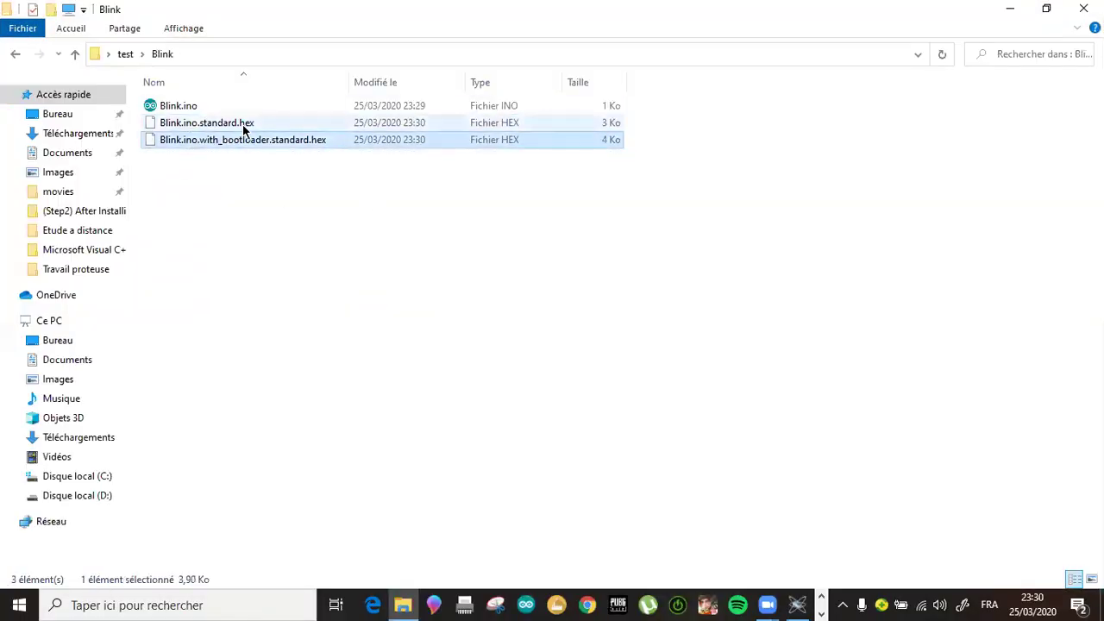
{"action": "left_click", "coordinate": [243, 125]}
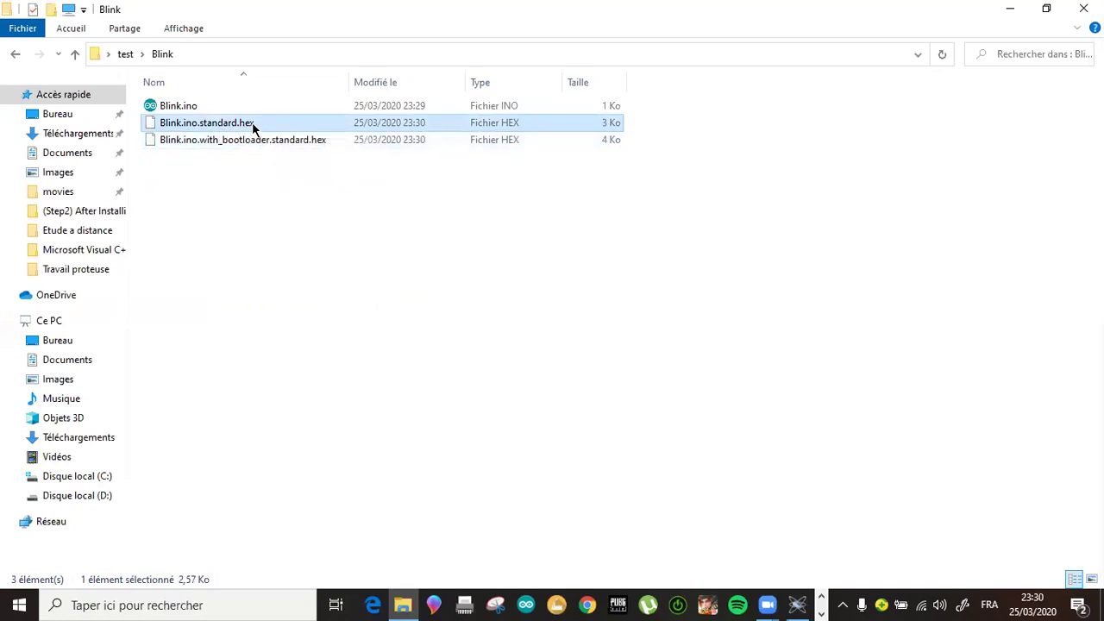
{"action": "left_click", "coordinate": [301, 143]}
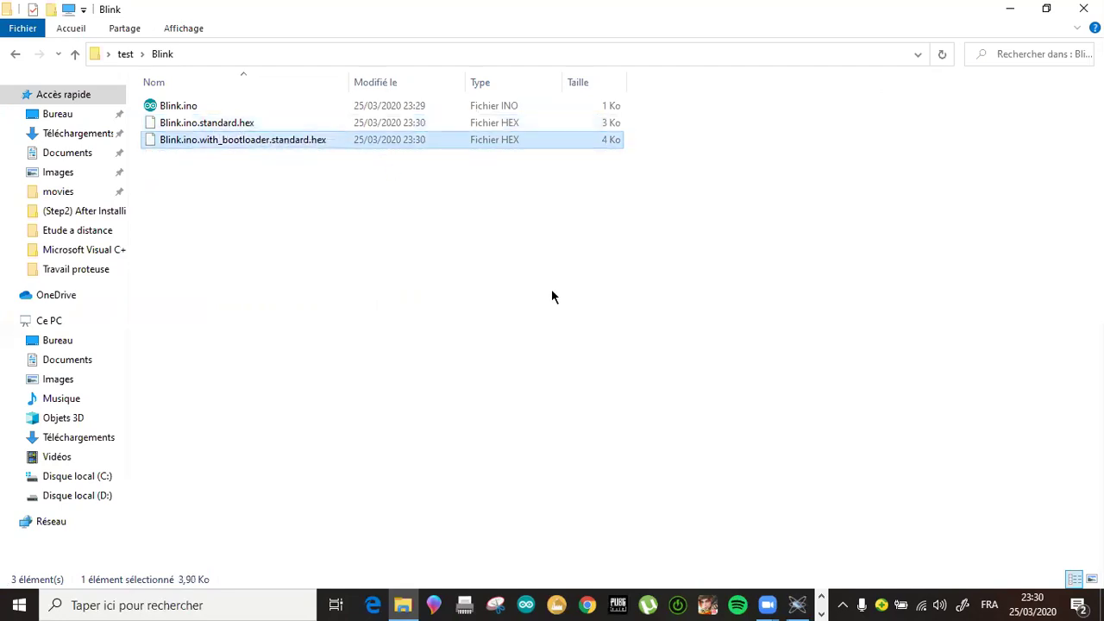
{"action": "left_click", "coordinate": [243, 125]}
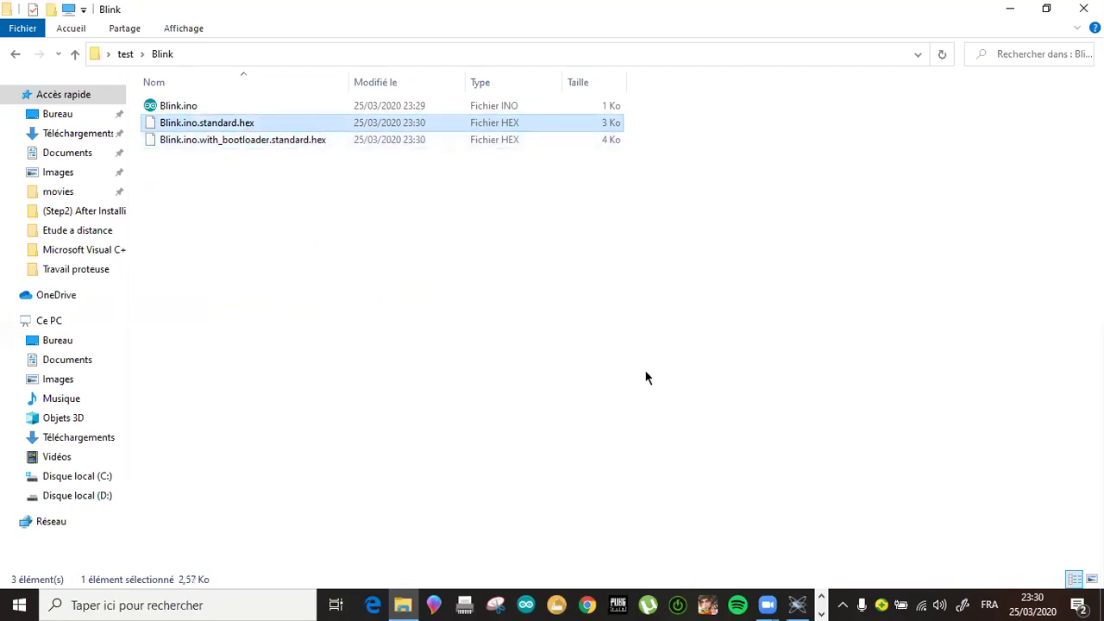
{"action": "left_click", "coordinate": [1010, 9]}
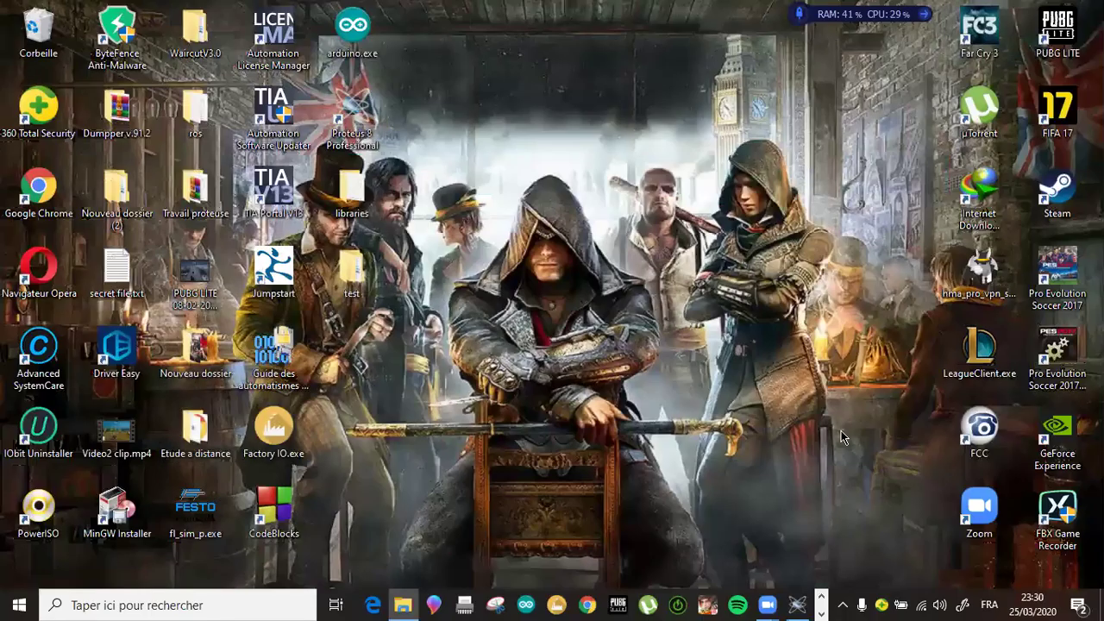
Step: Switch to Proteus and load Blink.ino.standard.hex from the desktop's test\Blink folder as the SIMULINO UNO's program file
{"action": "left_click", "coordinate": [798, 603]}
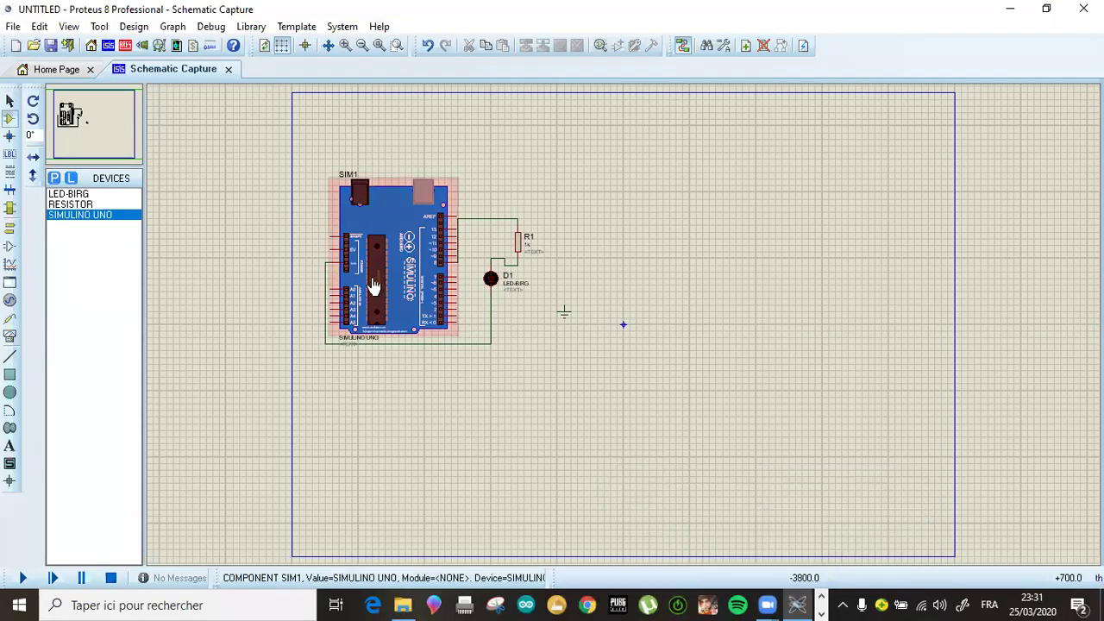
{"action": "scroll", "coordinate": [494, 282], "scroll_direction": "up", "scroll_amount": 1}
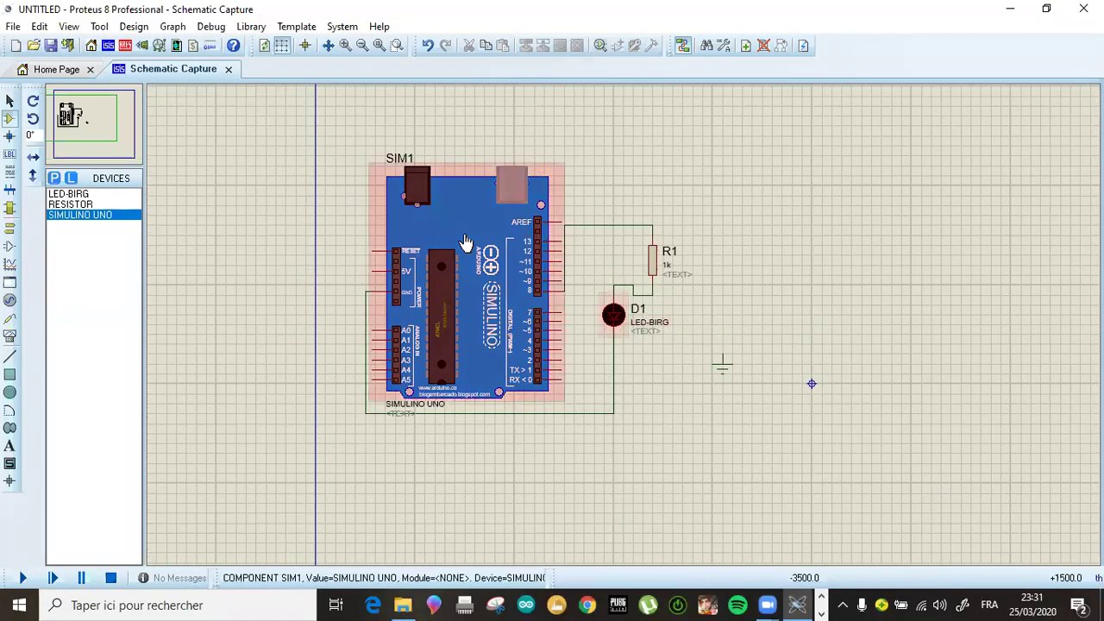
{"action": "double_click", "coordinate": [496, 295]}
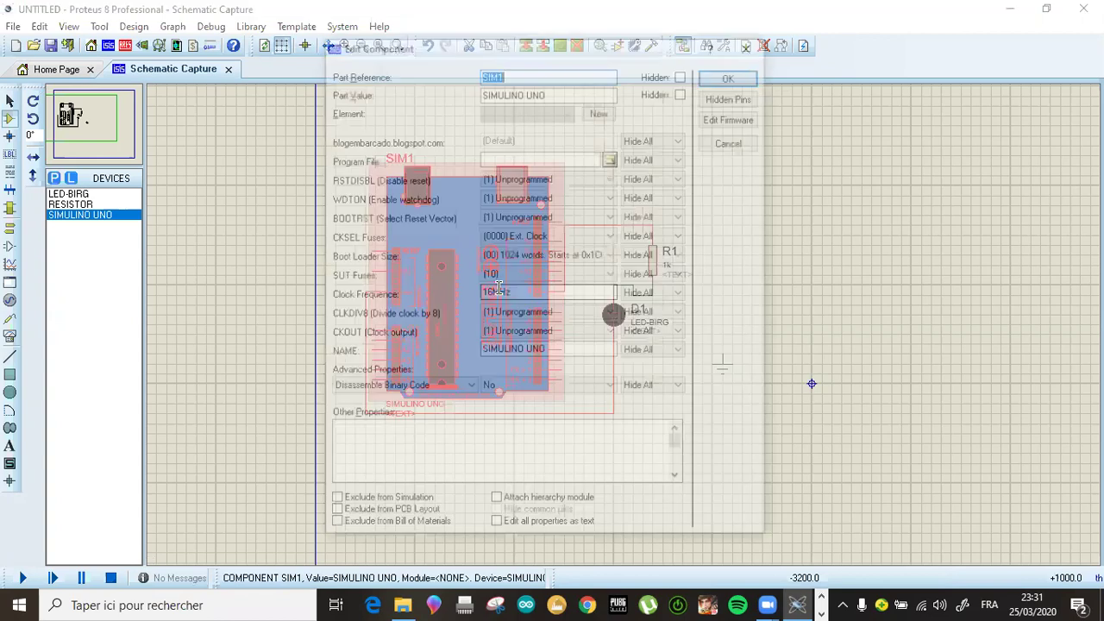
{"action": "left_click", "coordinate": [611, 157]}
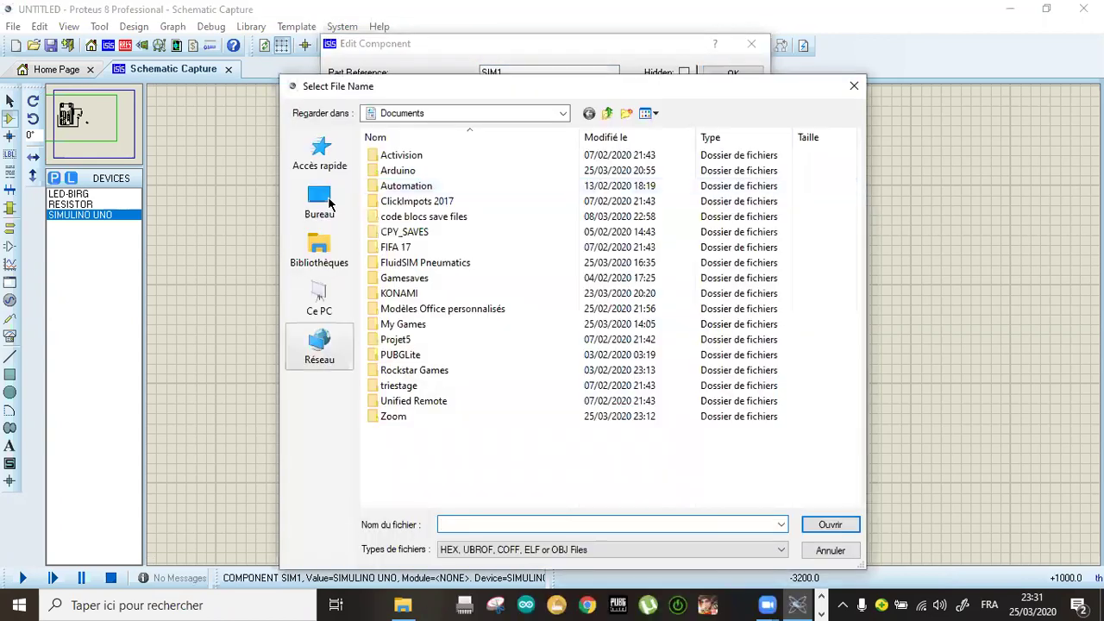
{"action": "left_click", "coordinate": [326, 201]}
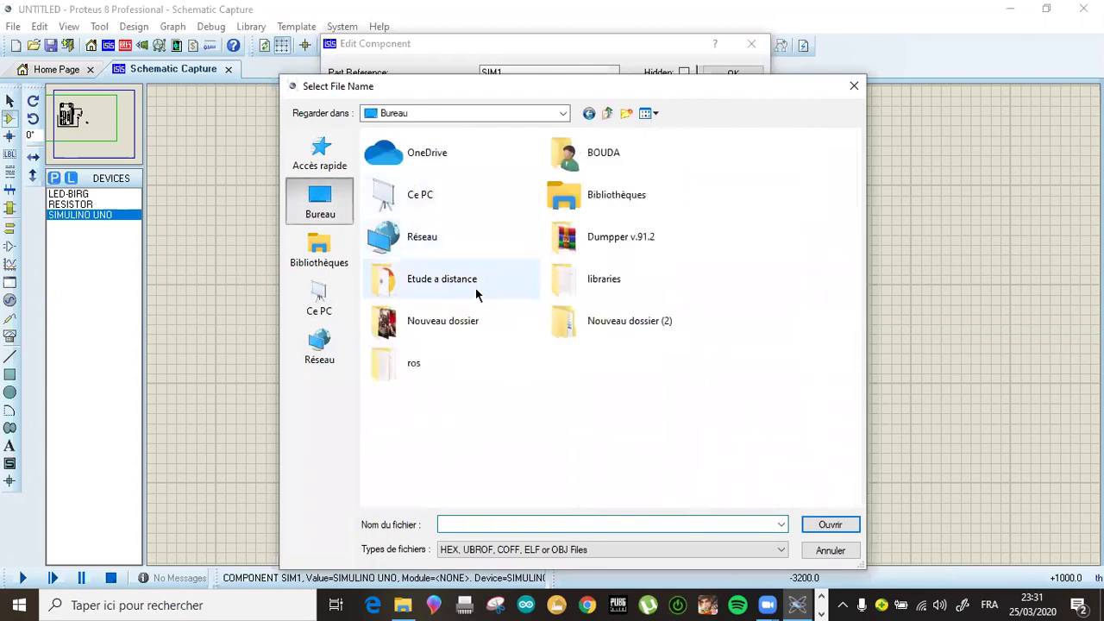
{"action": "double_click", "coordinate": [569, 370]}
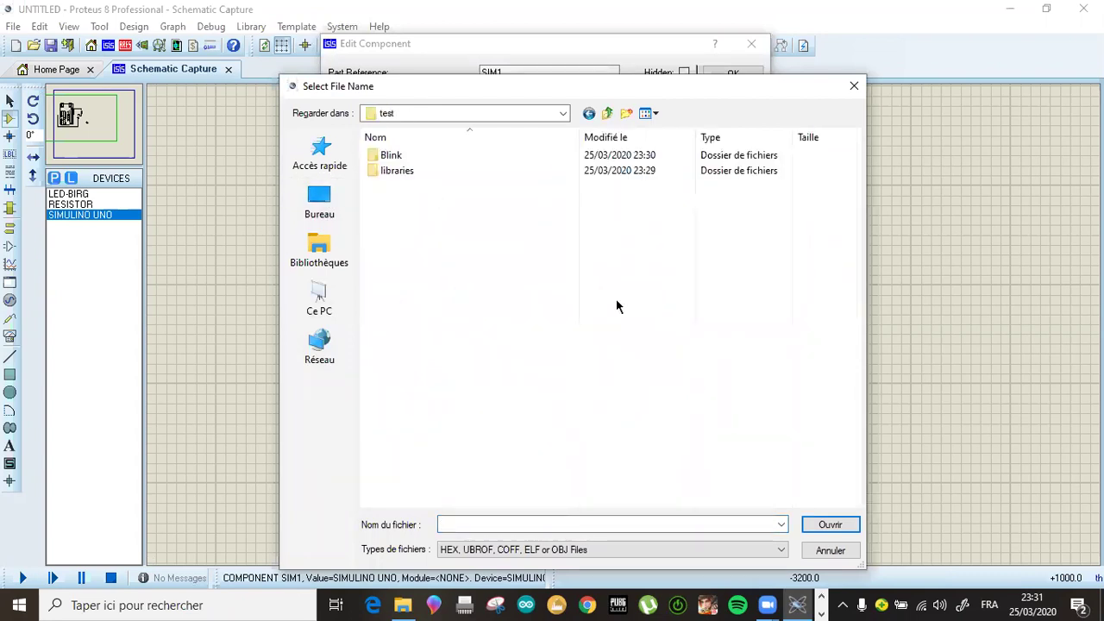
{"action": "double_click", "coordinate": [416, 151]}
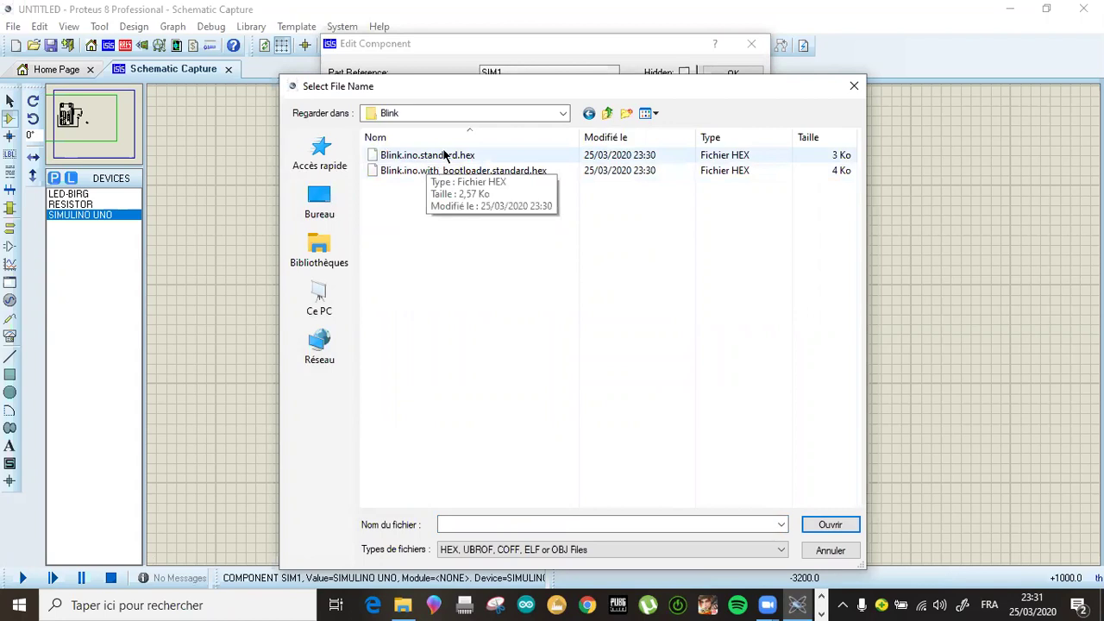
{"action": "left_click", "coordinate": [443, 156]}
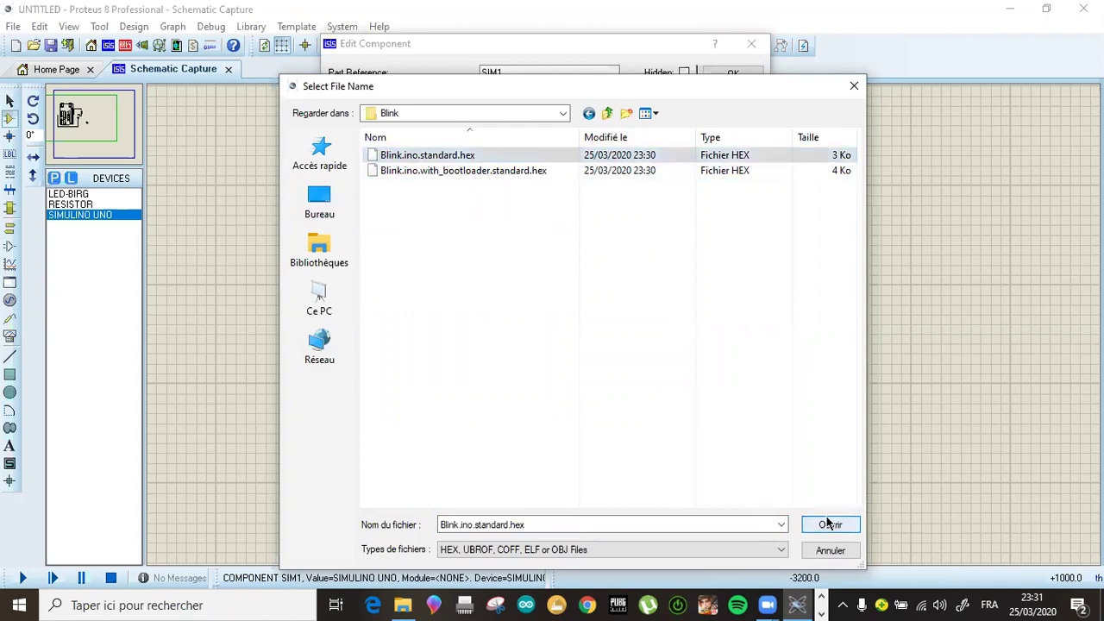
{"action": "left_click", "coordinate": [830, 524]}
{"action": "left_click", "coordinate": [733, 94]}
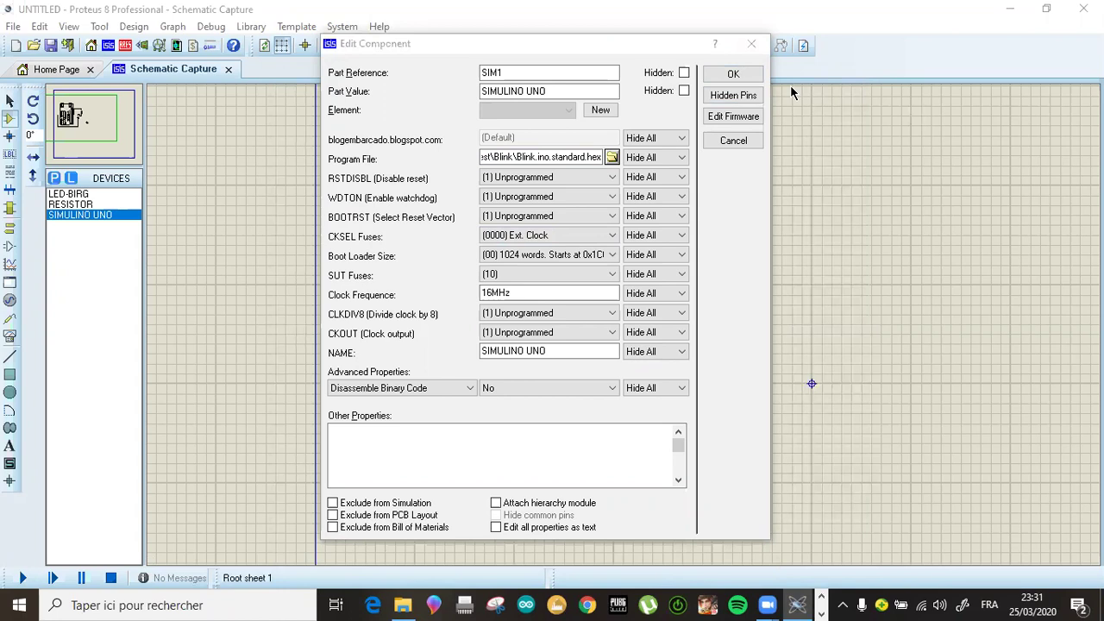
{"action": "key", "text": "Return"}
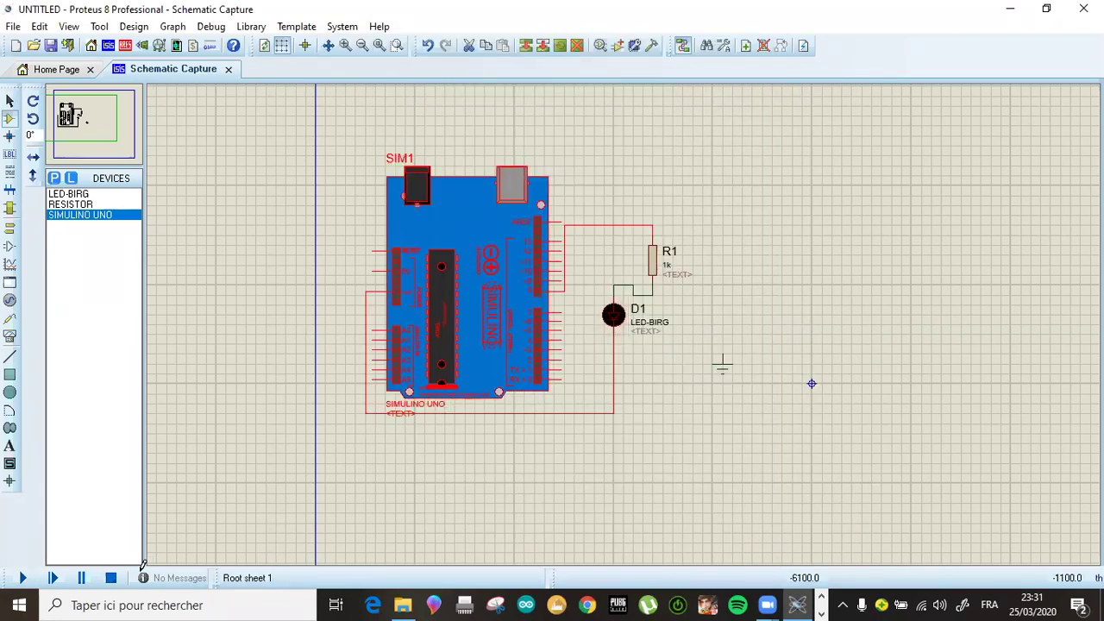
Step: Run the simulation with the loaded program, stop it and close the simulation messages
{"action": "left_click", "coordinate": [23, 578]}
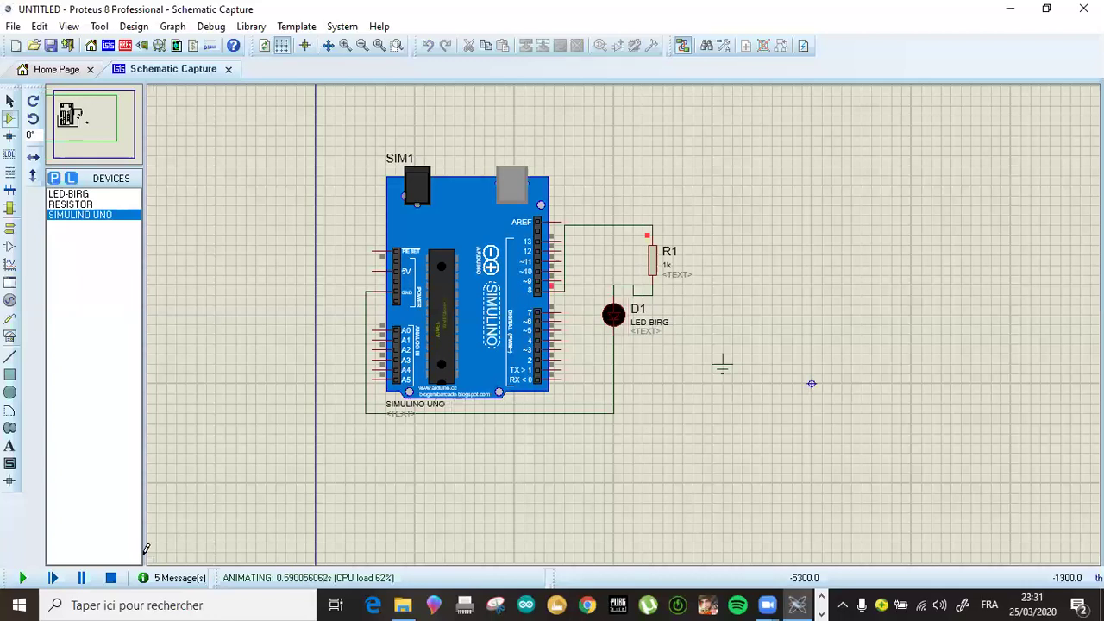
{"action": "left_click", "coordinate": [110, 578]}
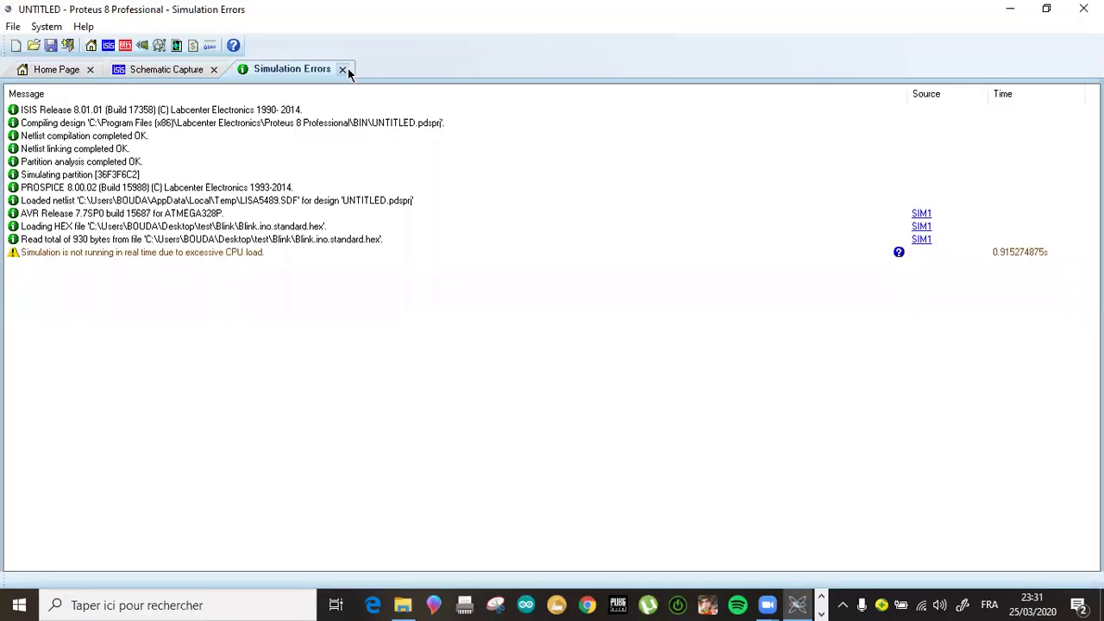
{"action": "left_click", "coordinate": [343, 69]}
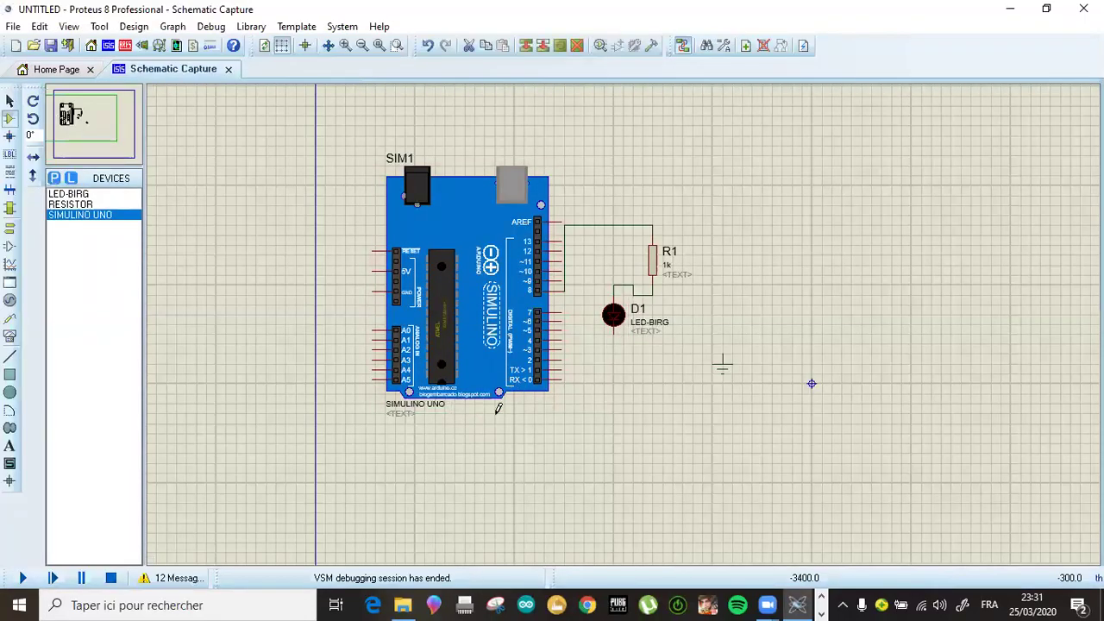
Step: Wire the free pin of LED D1 to the ground terminal instead of the board's GND pin
{"action": "scroll", "coordinate": [498, 409], "scroll_direction": "up", "scroll_amount": 1}
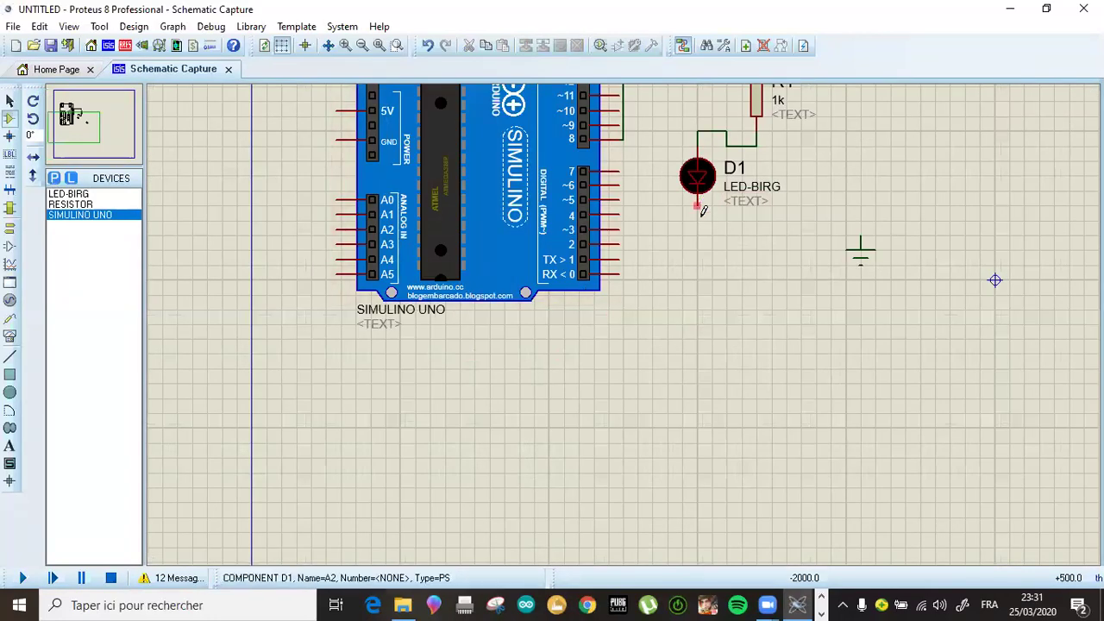
{"action": "left_click", "coordinate": [700, 208]}
{"action": "left_click", "coordinate": [861, 233]}
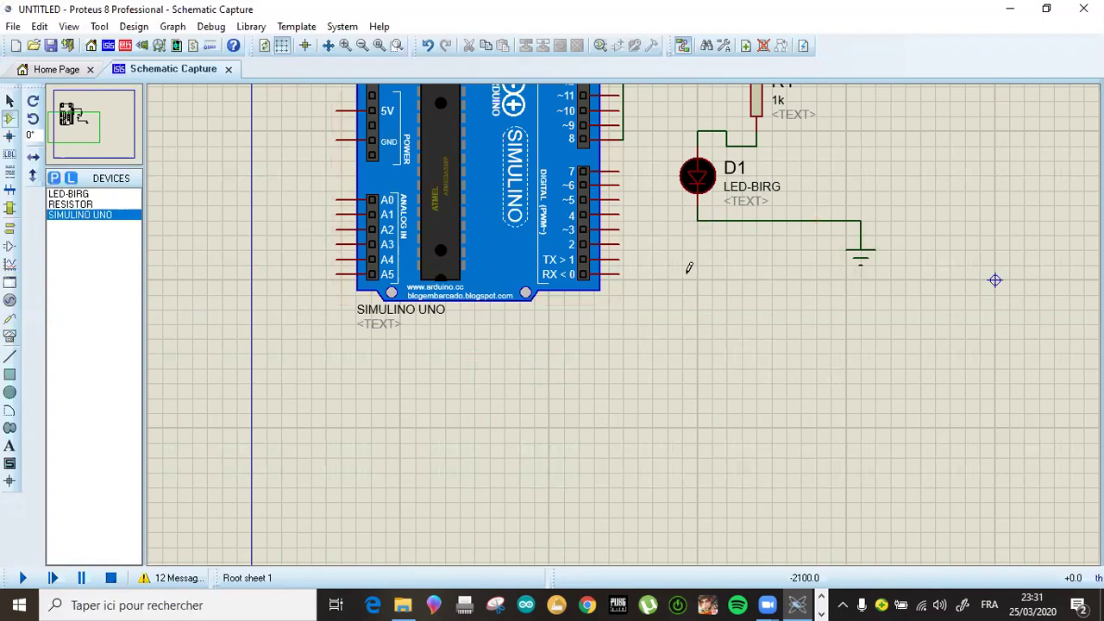
{"action": "scroll", "coordinate": [567, 314], "scroll_direction": "down", "scroll_amount": 2}
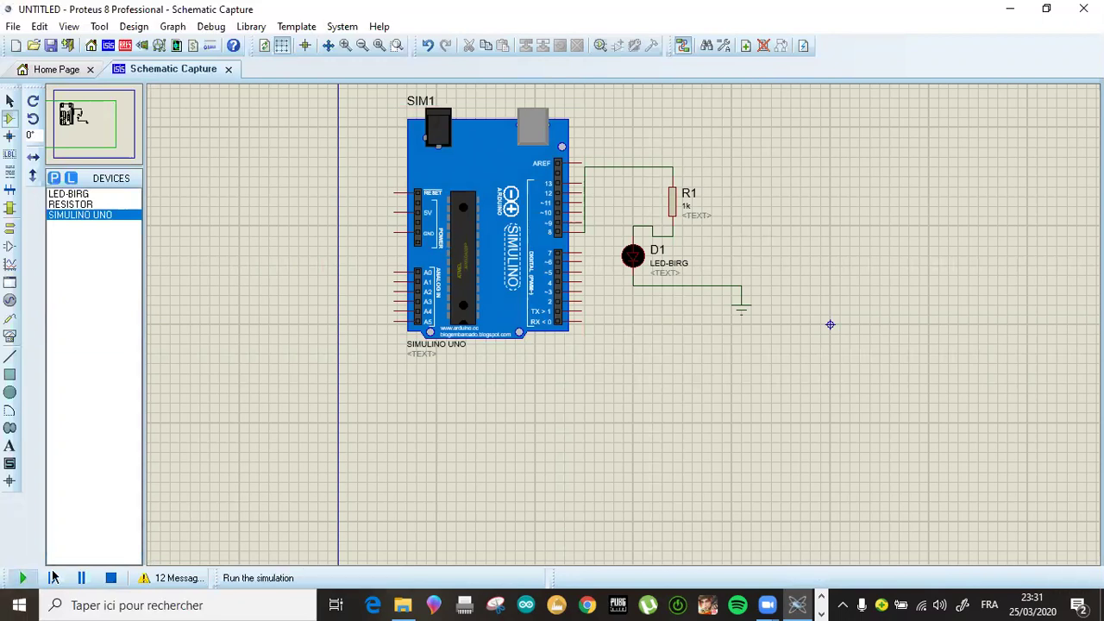
Step: Run the simulation of the grounded circuit, watch LED D1 up close and stop it
{"action": "left_click", "coordinate": [23, 577]}
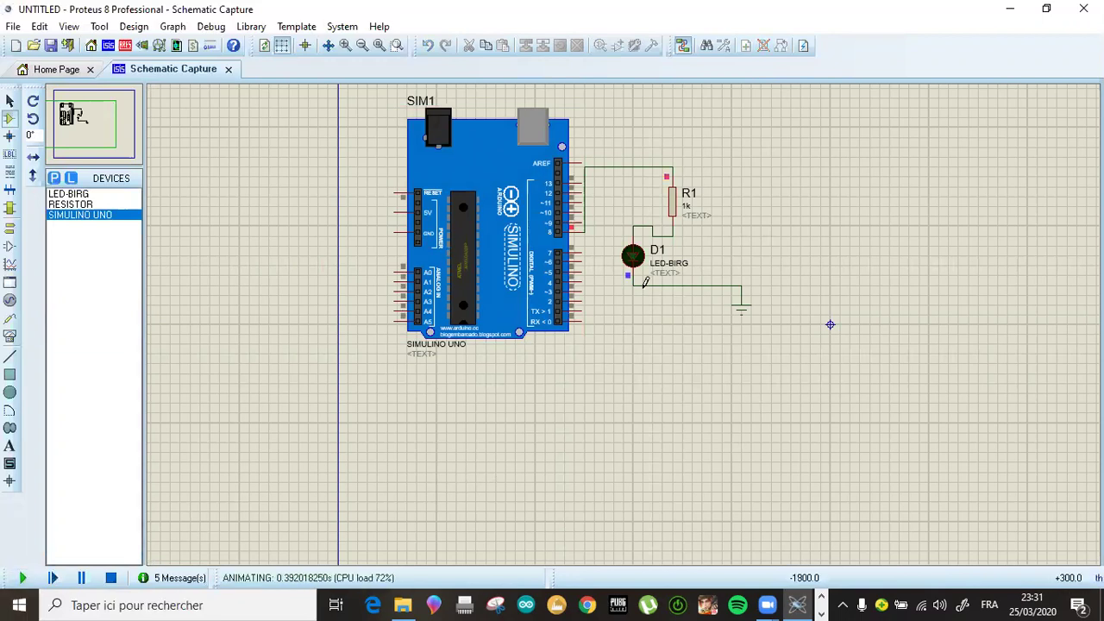
{"action": "scroll", "coordinate": [669, 272], "scroll_direction": "up", "scroll_amount": 2}
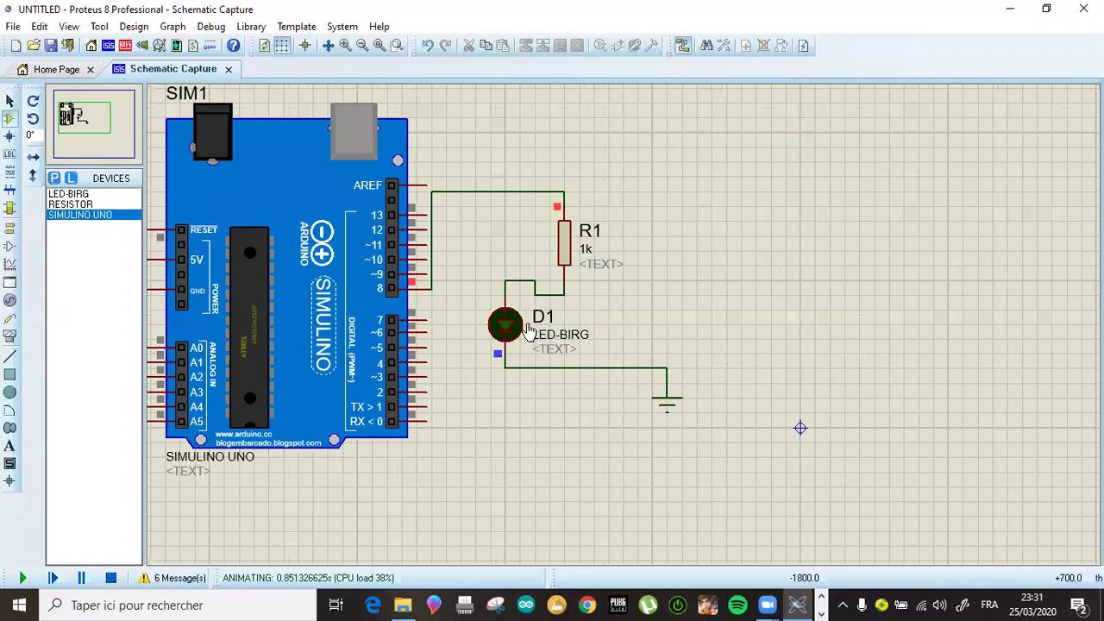
{"action": "scroll", "coordinate": [498, 338], "scroll_direction": "up", "scroll_amount": 1}
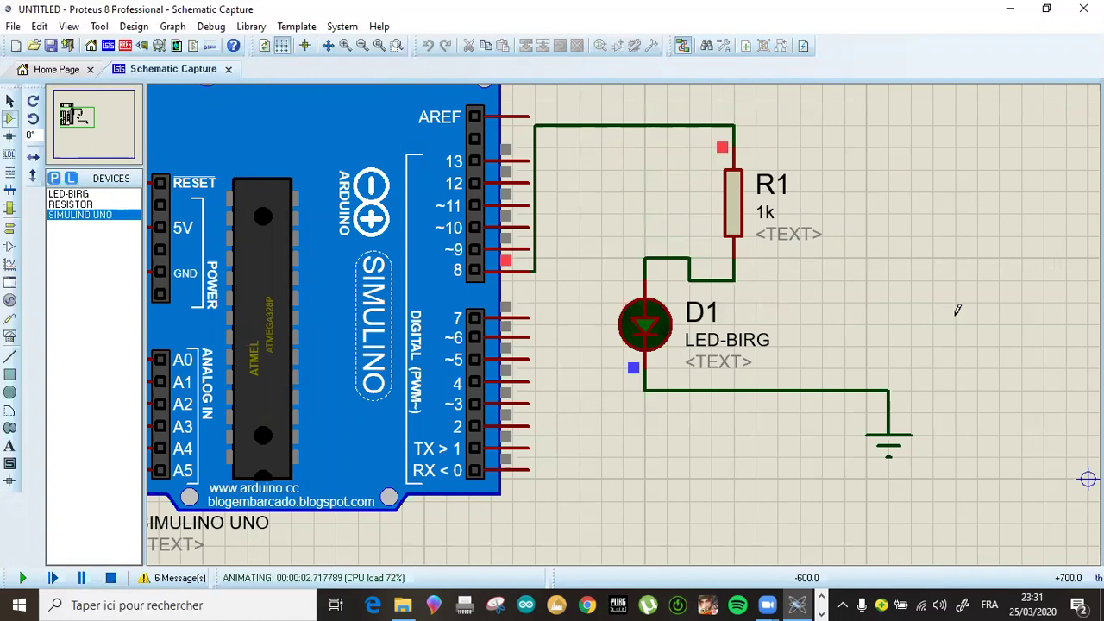
{"action": "left_click", "coordinate": [111, 578]}
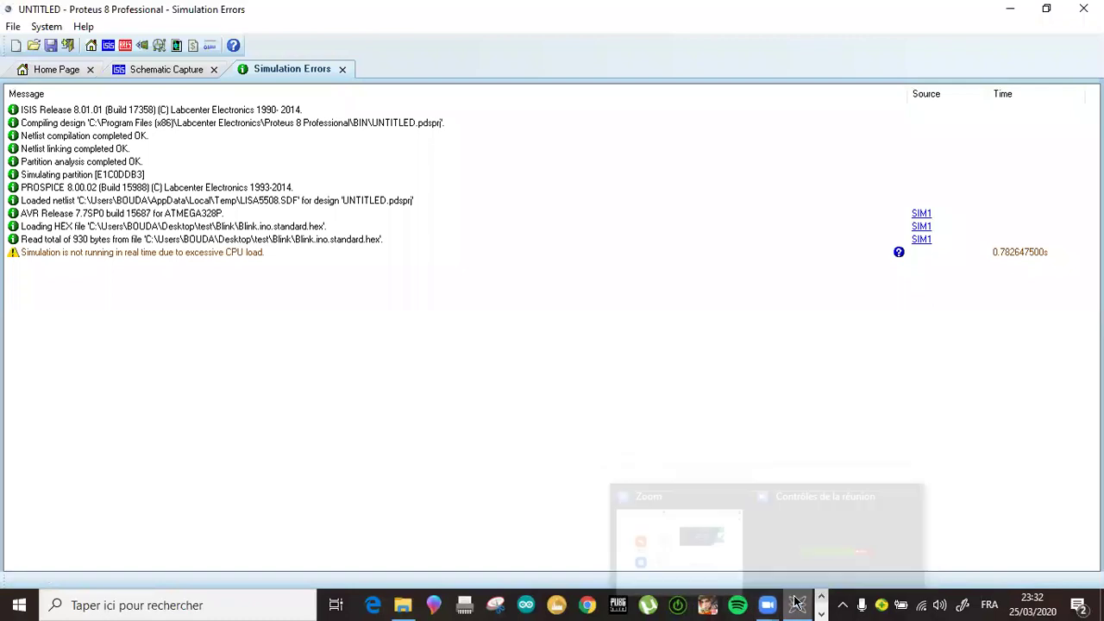
Step: Switch to the Blink sketch in the Arduino IDE and set the delay after the HIGH write to 500
{"action": "mouse_move", "coordinate": [798, 603]}
{"action": "left_click", "coordinate": [376, 603]}
{"action": "left_click", "coordinate": [428, 519]}
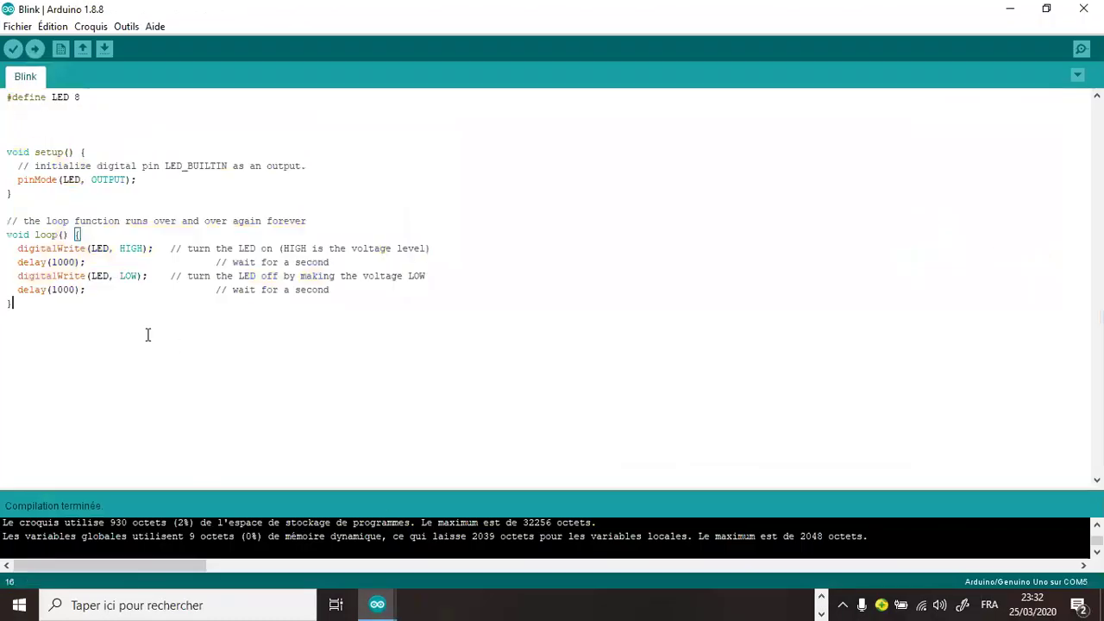
{"action": "left_click", "coordinate": [76, 262]}
{"action": "key", "text": "BackSpace"}
{"action": "key", "text": "BackSpace"}
{"action": "key", "text": "BackSpace"}
{"action": "key", "text": "BackSpace"}
{"action": "type", "text": "500"}
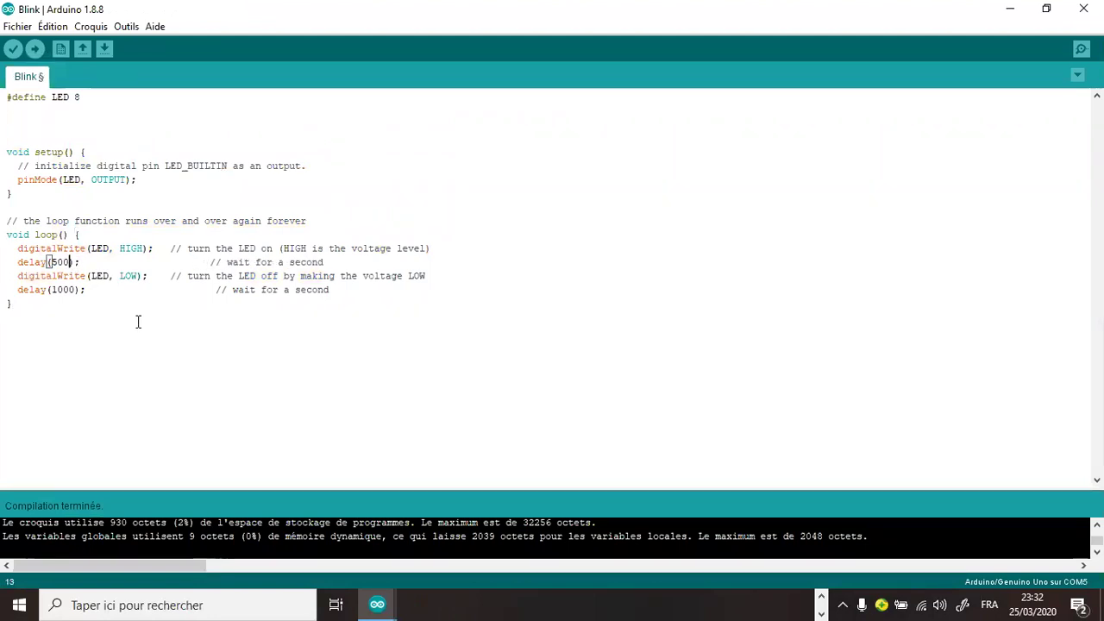